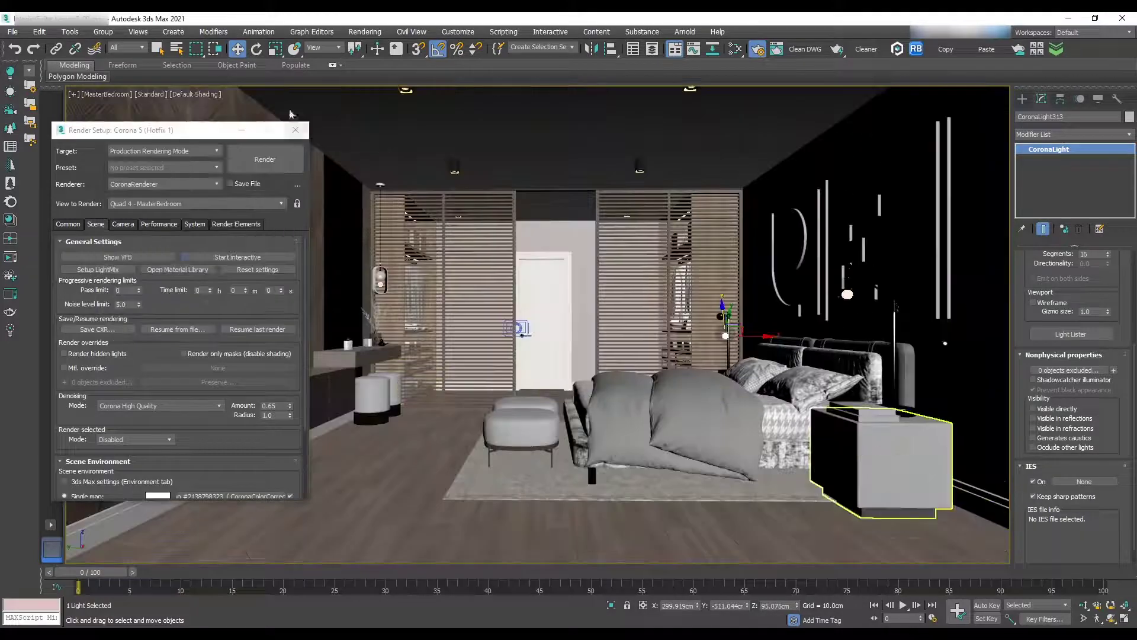
- Set the selected bedside lamp light's intensity to 200 and close the interactive render window
type("200")
key("Return")
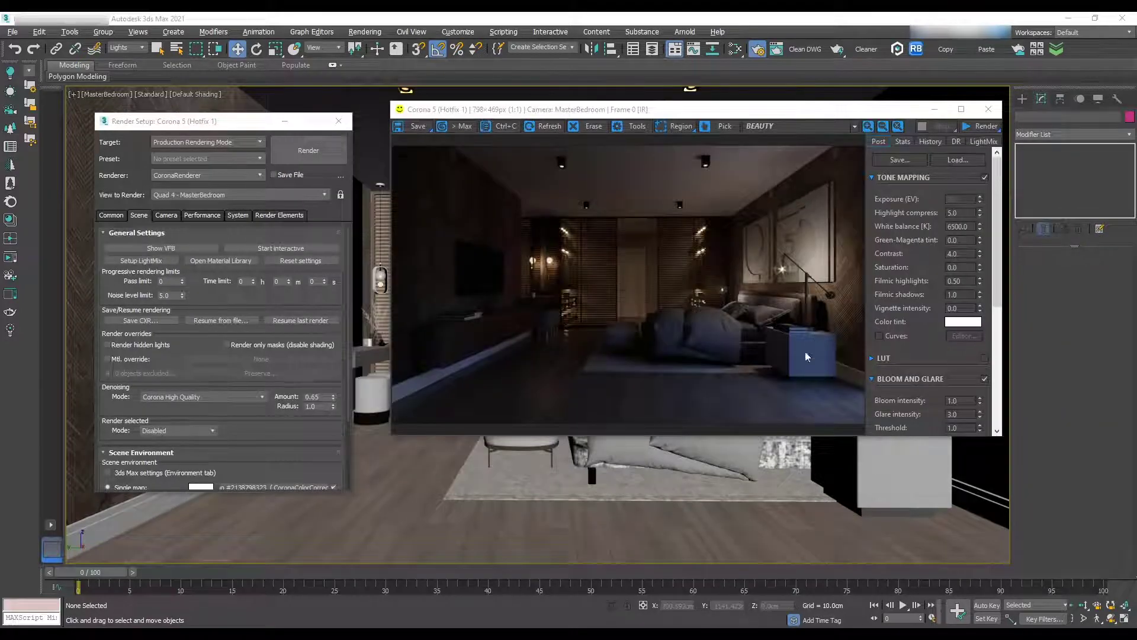
left_click(988, 109)
- Copy the ceiling spotlight across the master bedroom in the top view to form a row of three
key("t")
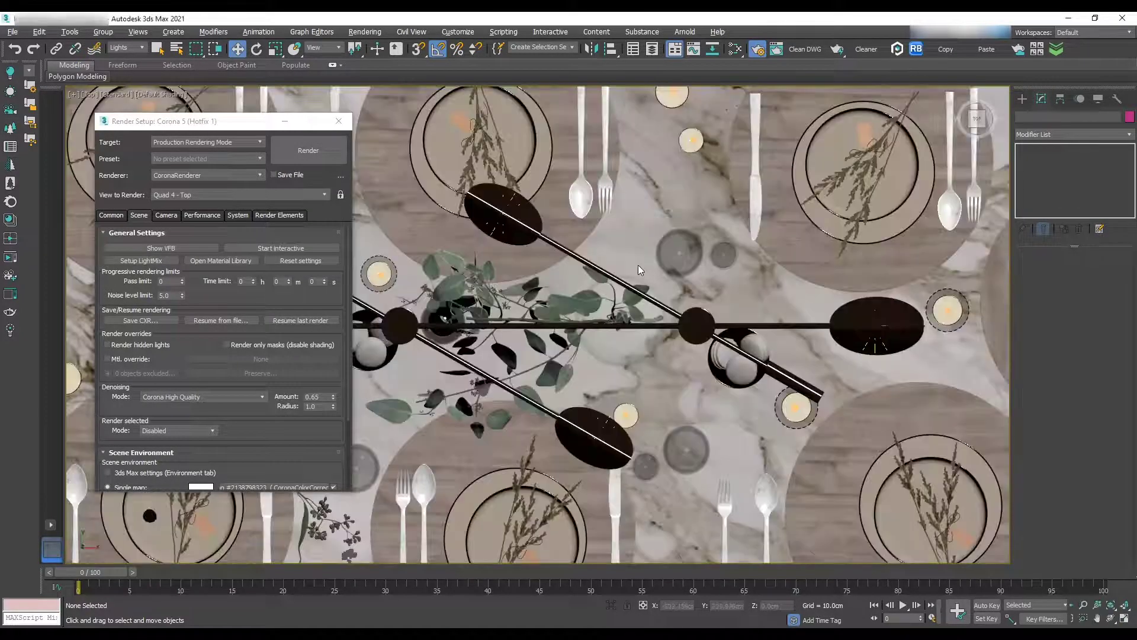
key("z")
scroll(634, 269, "up", 10)
middle_click_drag(635, 269, 642, 280)
scroll(680, 349, "up", 5)
scroll(629, 330, "down", 3)
left_click(574, 377)
left_click_drag(764, 320, 906, 320, "shift")
left_click(573, 378)
- Duplicate the row of three ceiling spotlights as a second row over the bed
left_click_drag(554, 349, 888, 297)
middle_click_drag(699, 292, 692, 193)
left_click_drag(720, 192, 709, 338, "shift")
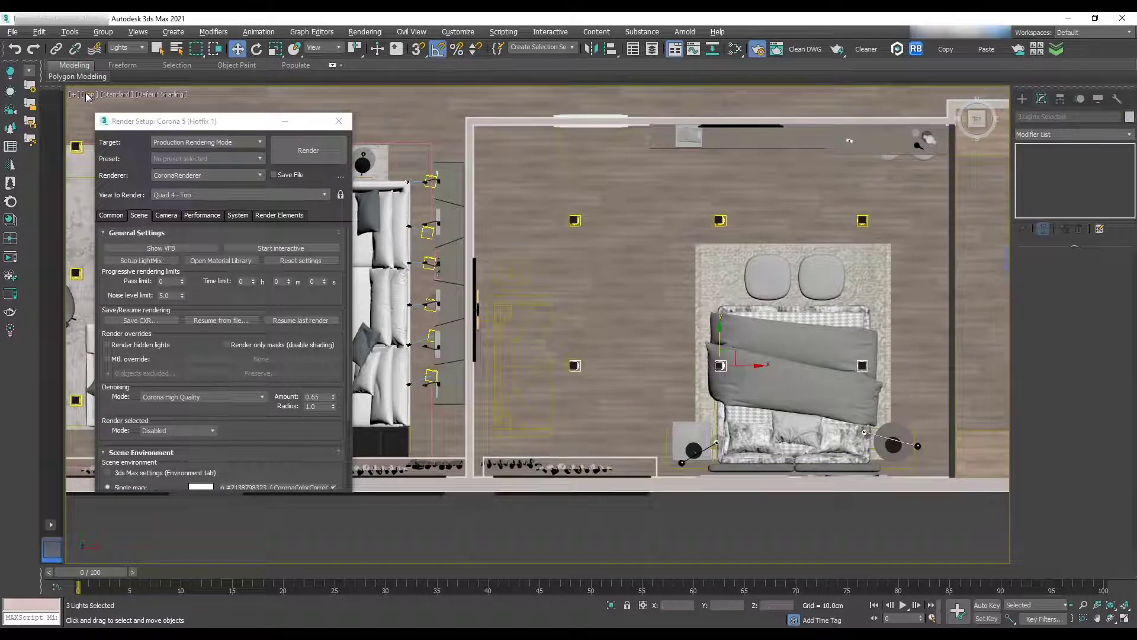
- Preview the MasterBedroom camera interactively and set the ceiling spotlight's colour temperature to 5000 K
key("c")
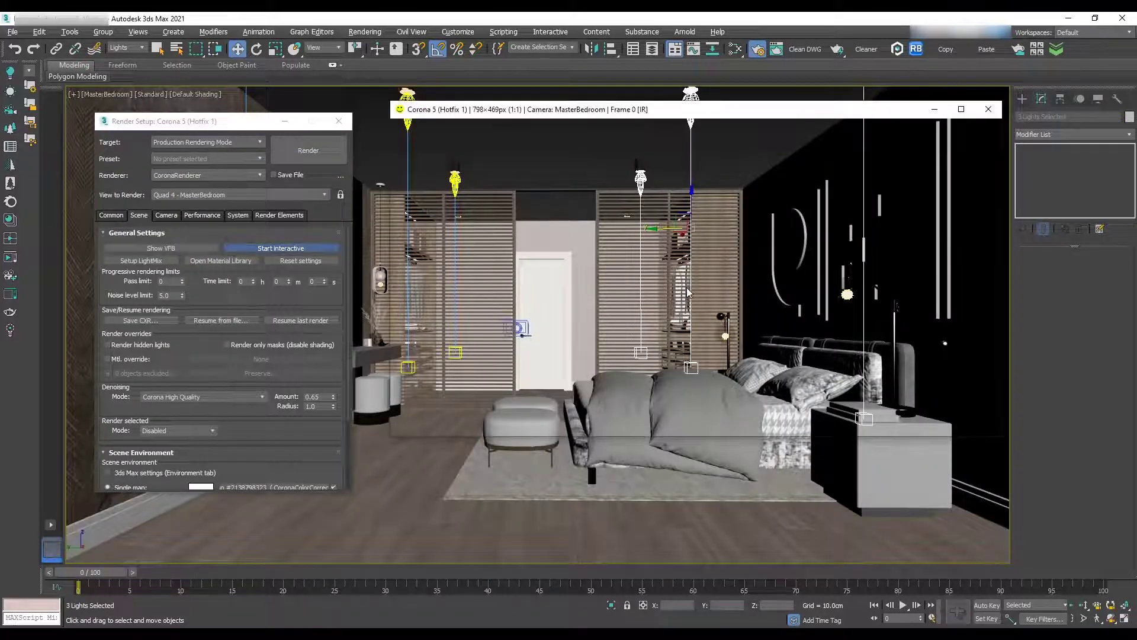
left_click_drag(717, 116, 670, 150)
left_click(691, 107)
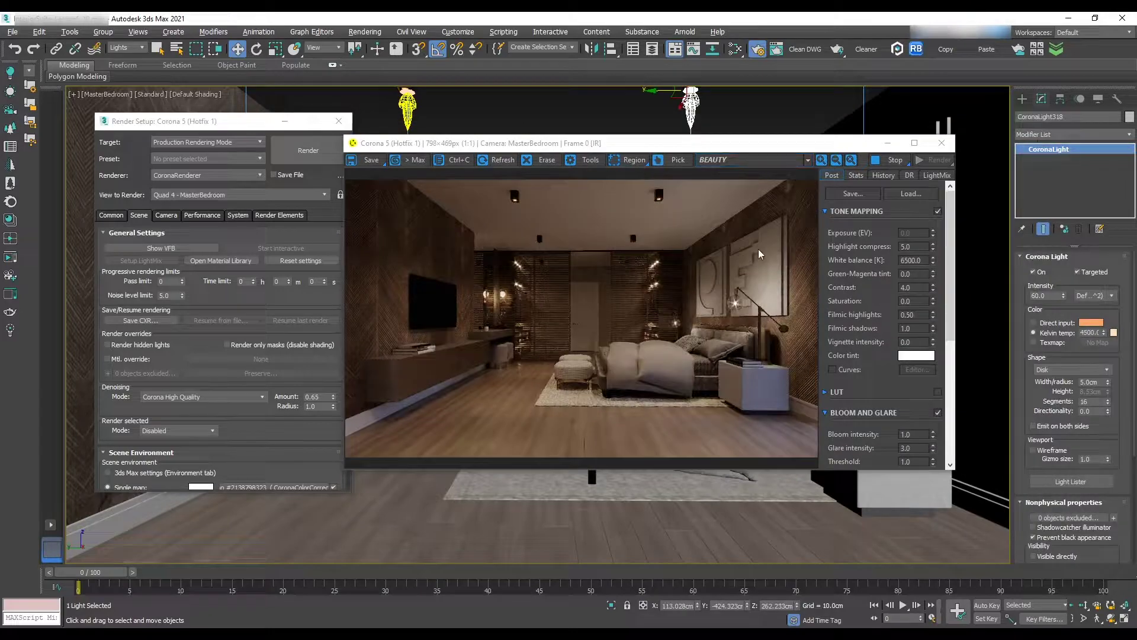
type("5000")
key("Return")
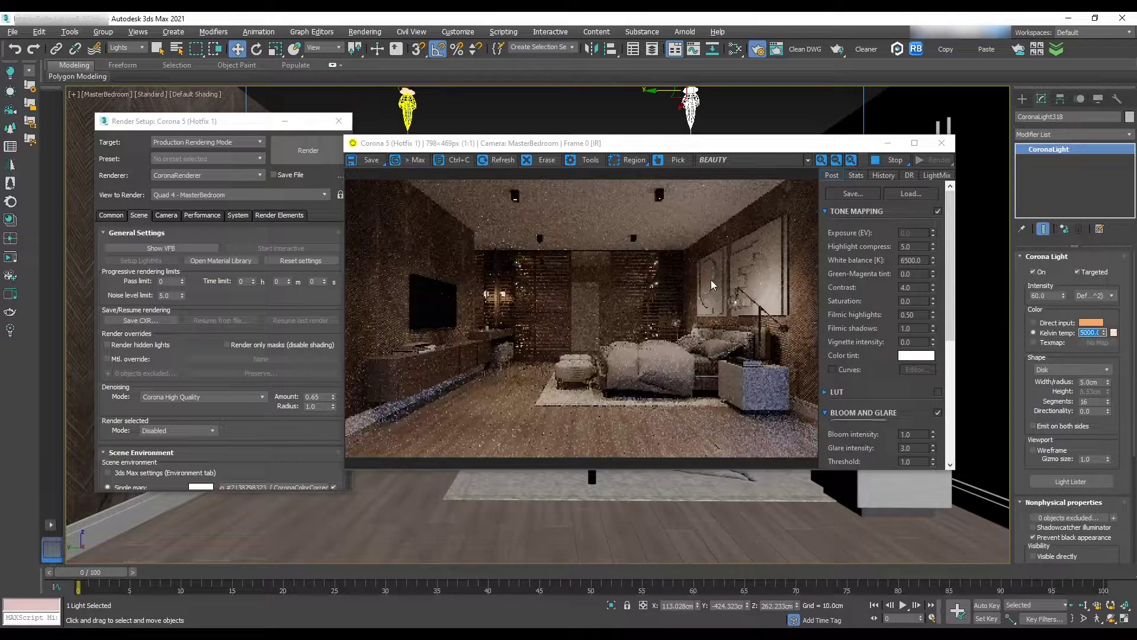
- Set the colour temperature of the sphere light beside the bed to 4000 K
left_click_drag(694, 144, 552, 150)
left_click(848, 295)
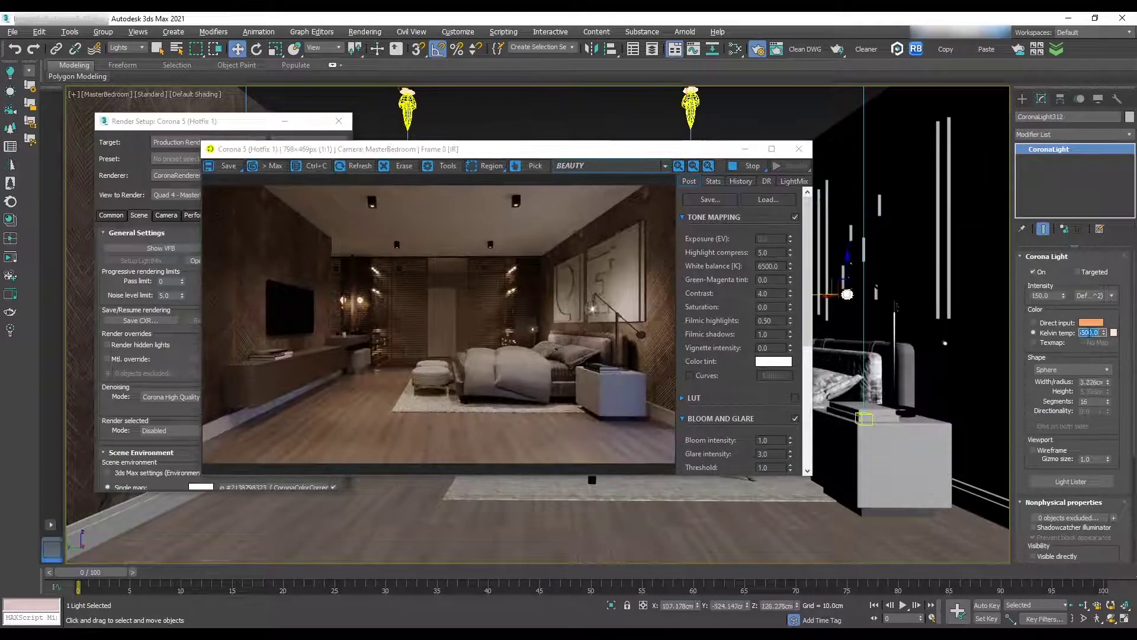
type("4000")
key("Return")
- Copy a bedroom ceiling spotlight into the narrow room between the bedroom and ensuite, placing two lights there
left_click_drag(587, 157, 678, 117)
left_click(690, 105)
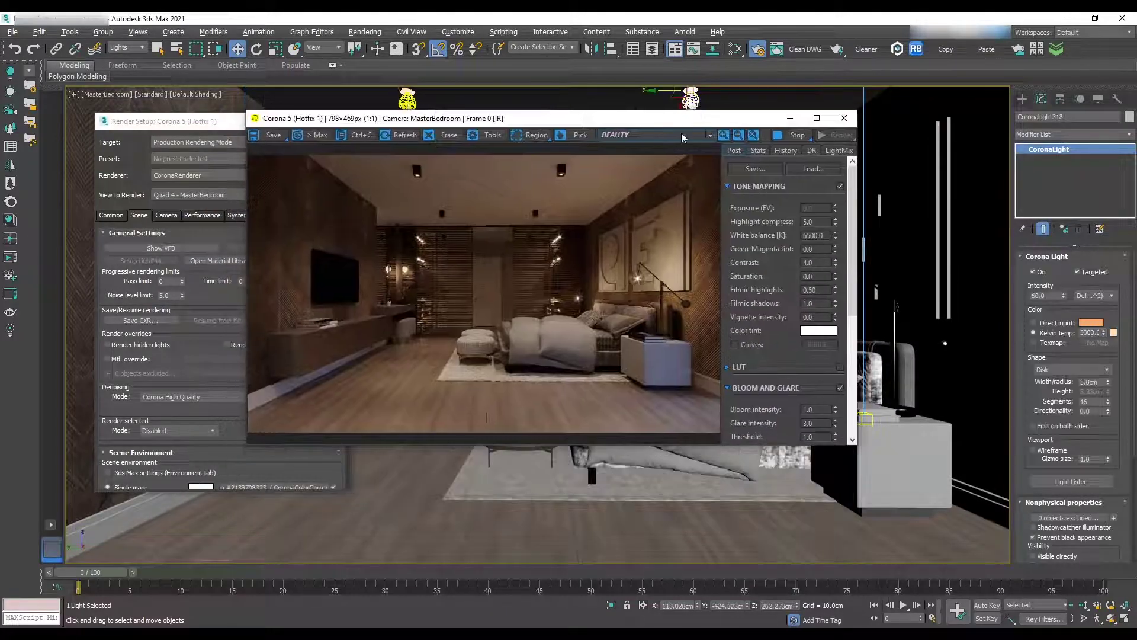
left_click(853, 122)
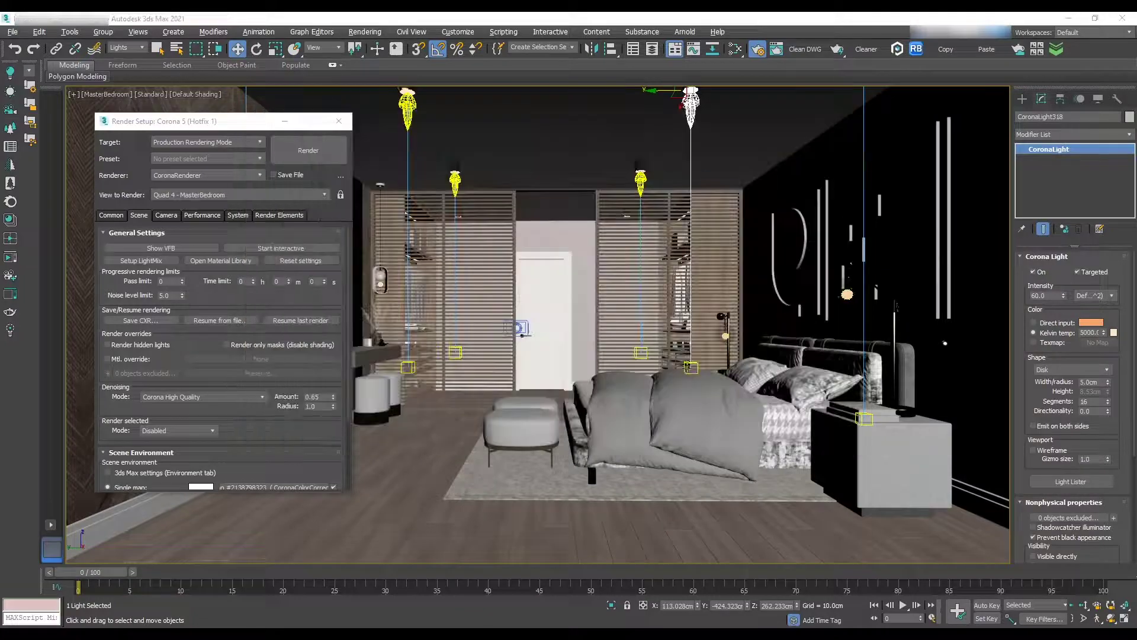
key("t")
key("z")
scroll(670, 193, "down", 5)
left_click_drag(670, 193, 616, 264)
scroll(602, 338, "down", 10)
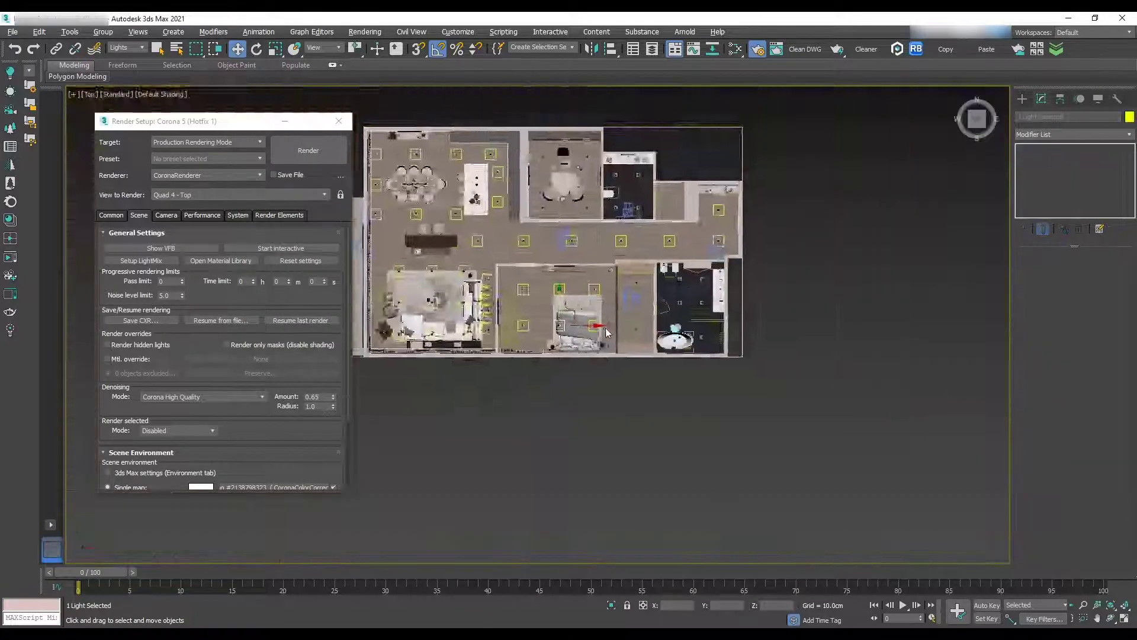
scroll(608, 329, "up", 4)
left_click_drag(610, 325, 691, 324, "shift")
left_click(589, 376)
scroll(612, 321, "up", 3)
scroll(612, 320, "down", 6)
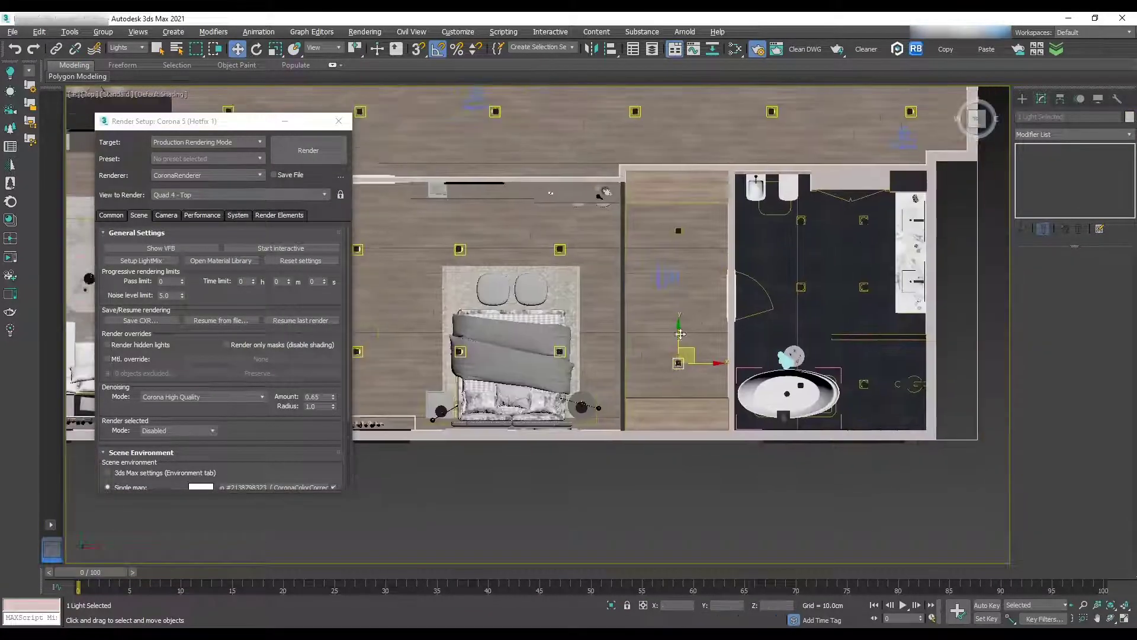
scroll(612, 321, "down", 3)
middle_click_drag(612, 321, 575, 328)
- Preview the Ensuite camera view with interactive rendering to check its current lighting
left_click(88, 94)
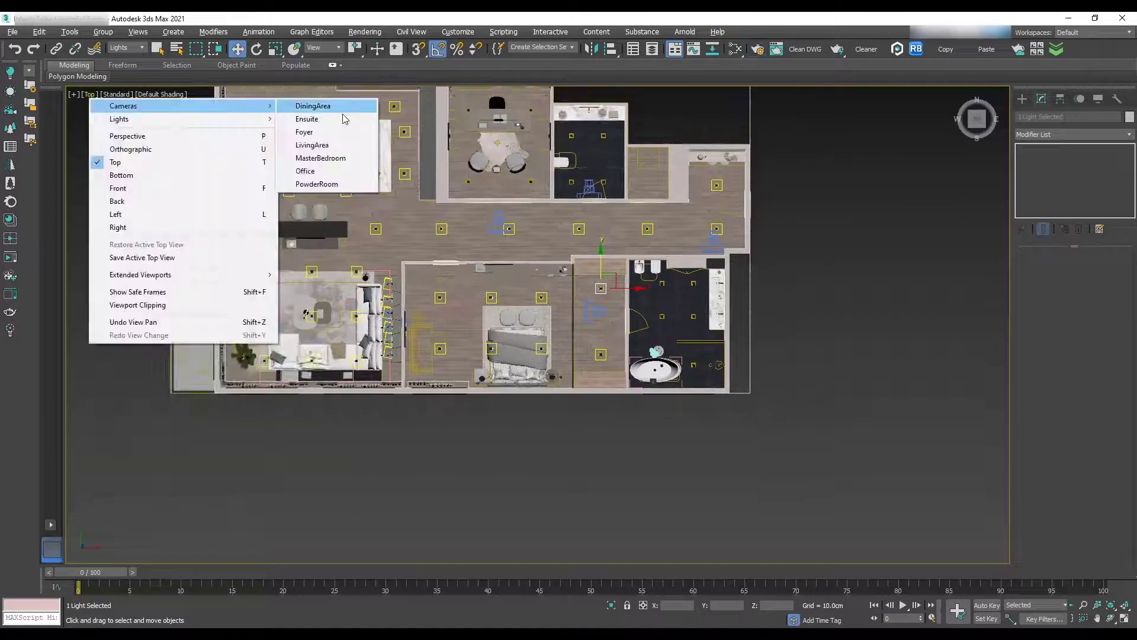
left_click(317, 104)
key("F10")
left_click(284, 248)
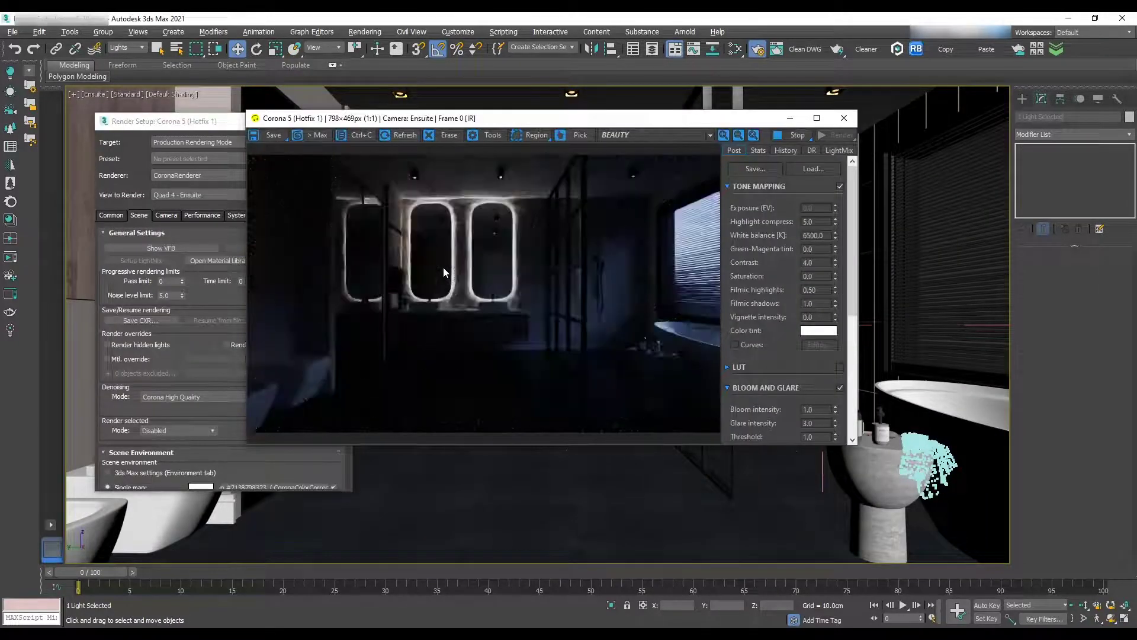
left_click(844, 118)
- Place copies of the ceiling spotlight over the ensuite's downlight fixtures in the top view
key("t")
left_click(555, 315)
left_click(642, 308)
scroll(650, 333, "up", 6)
left_click(757, 262)
left_click_drag(788, 246, 596, 310)
left_click_drag(791, 370, 597, 424)
middle_click_drag(704, 385, 606, 231)
left_click_drag(693, 412, 510, 468)
- Preview the Ensuite camera interactively and set the ensuite ceiling spotlights' intensity to 100
left_click(89, 94)
left_click(332, 119)
left_click(284, 248)
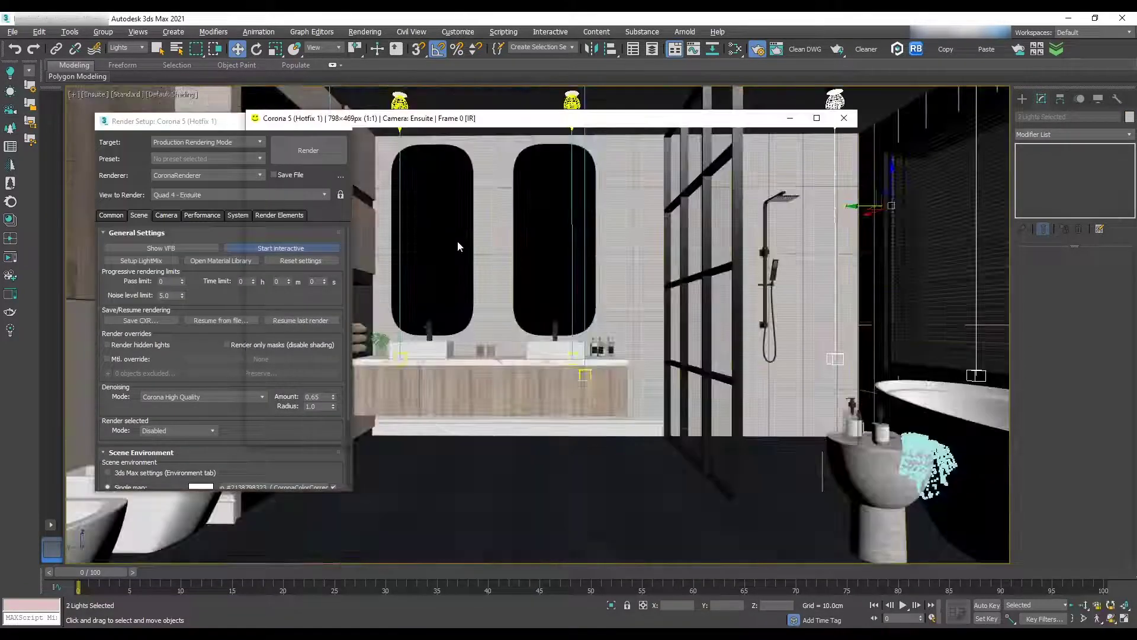
left_click(836, 101)
left_click_drag(1055, 296, 1001, 299)
type("100")
key("Return")
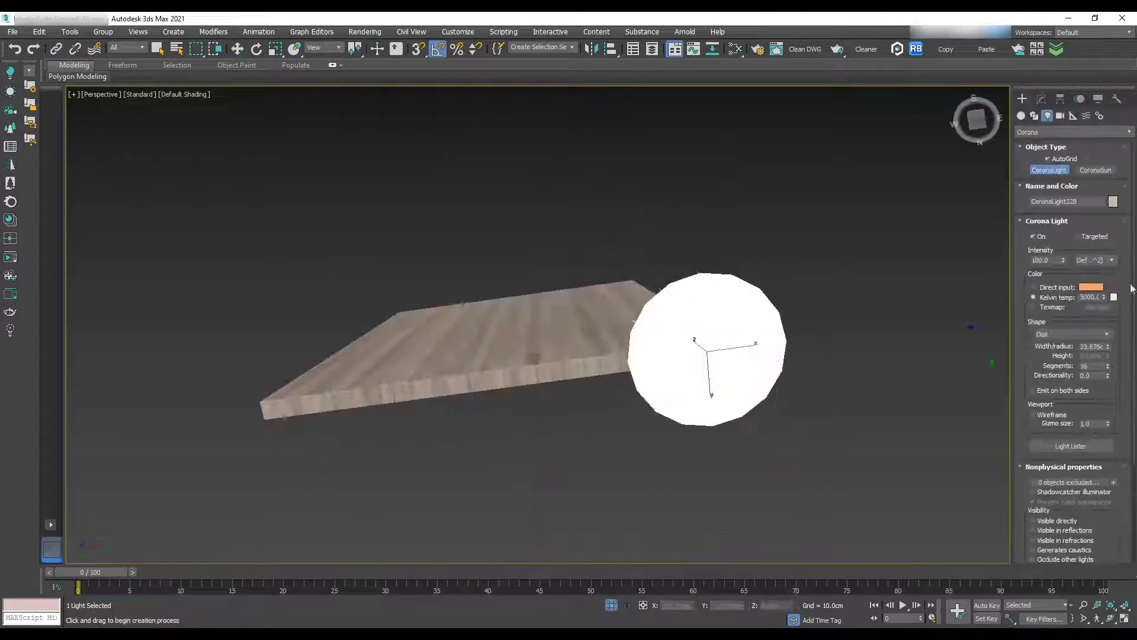
- Change the new light's shape to Rectangle and size it to about 139.6 by 4.6 cm along the wooden panel
left_click(1072, 334)
left_click(1061, 344)
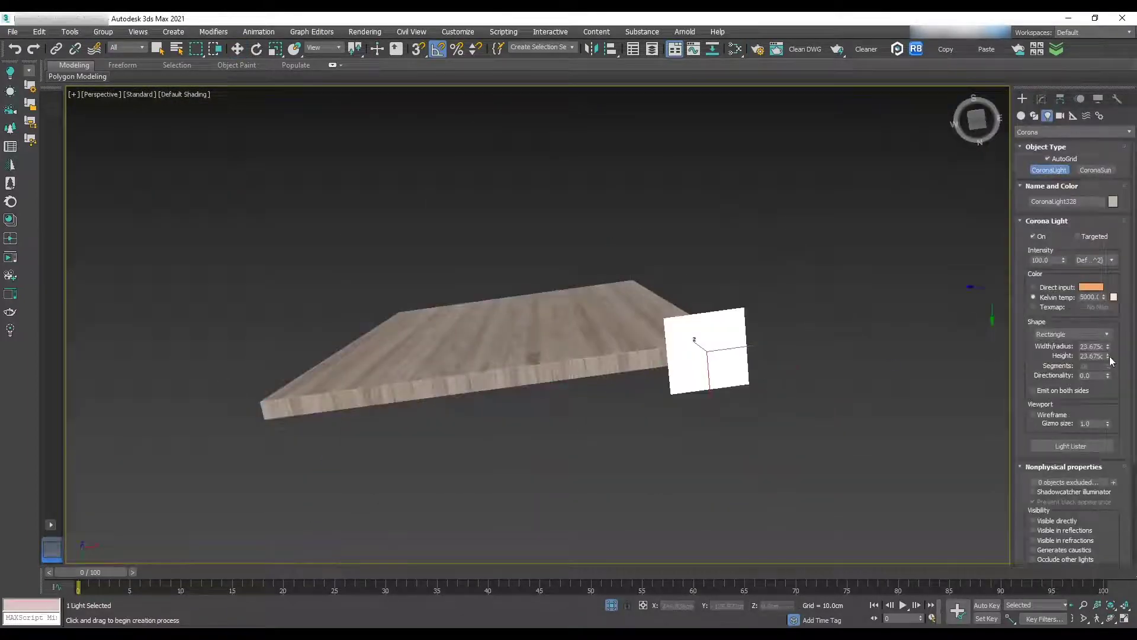
left_click_drag(1108, 356, 1108, 379)
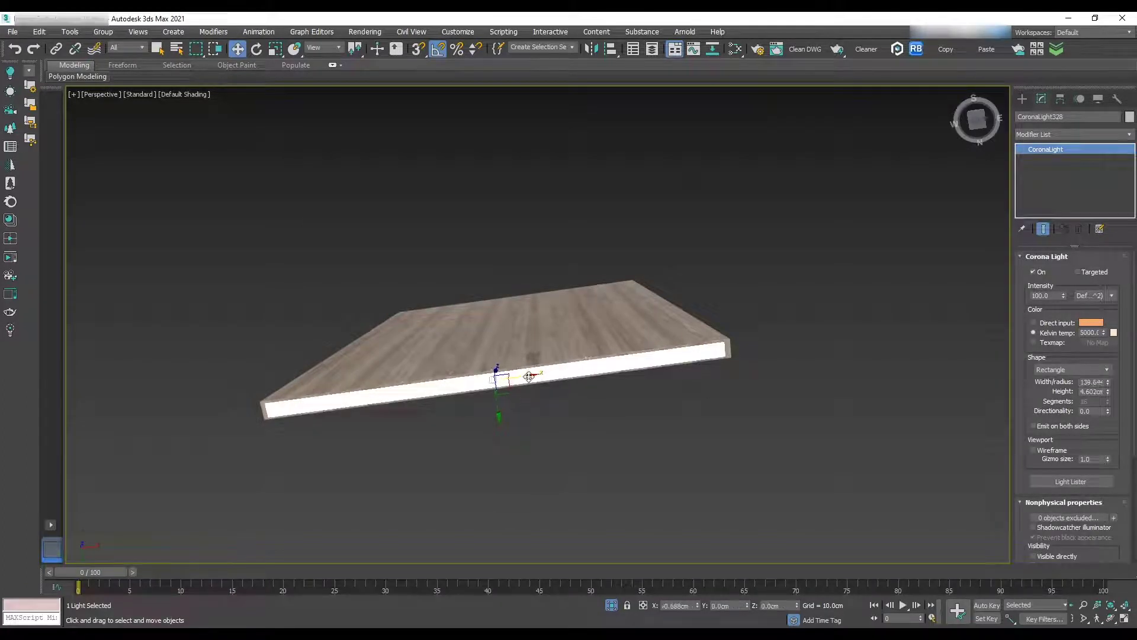
- Rotate the strip light to shine downward in the front view and set its colour temperature to 4500 K
key("t")
key("f")
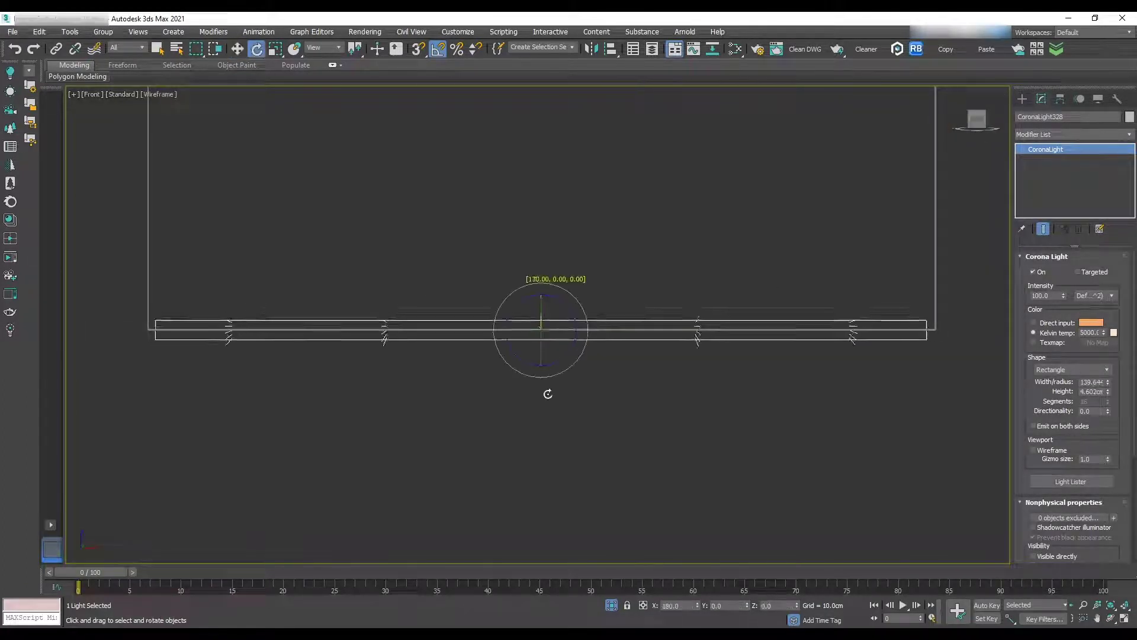
scroll(549, 312, "up", 2)
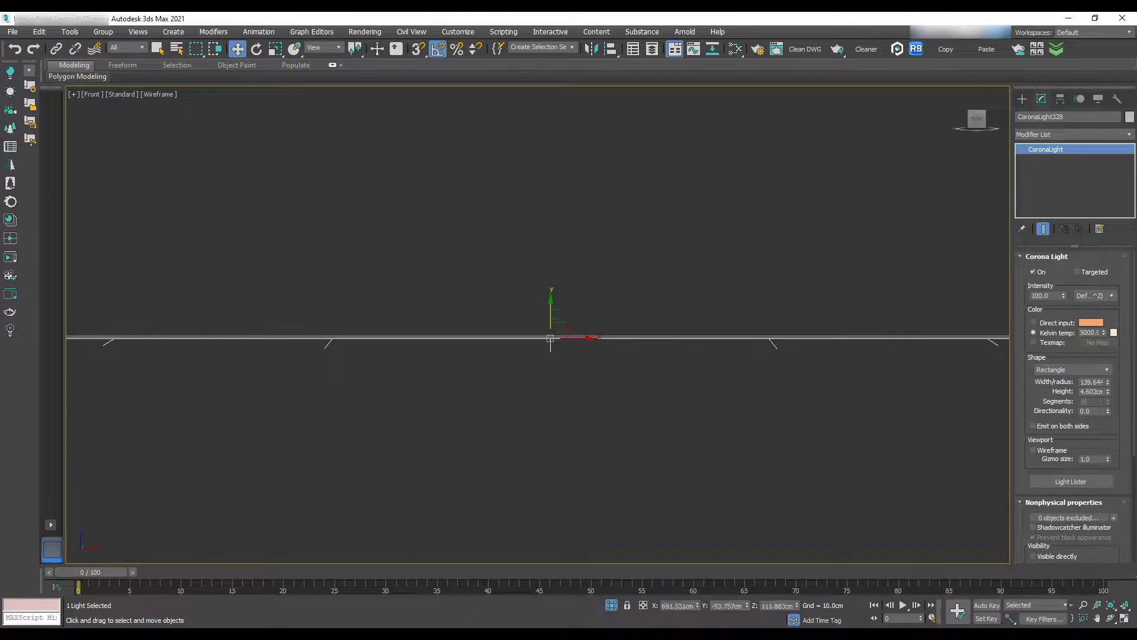
scroll(1102, 320, "down", 3)
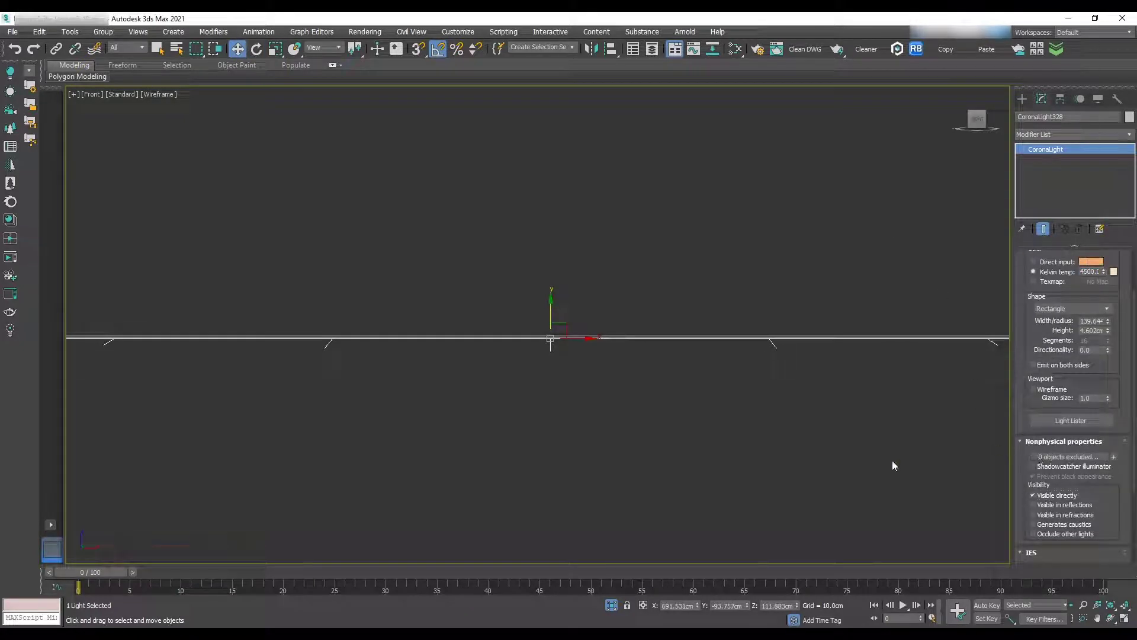
left_click(569, 343)
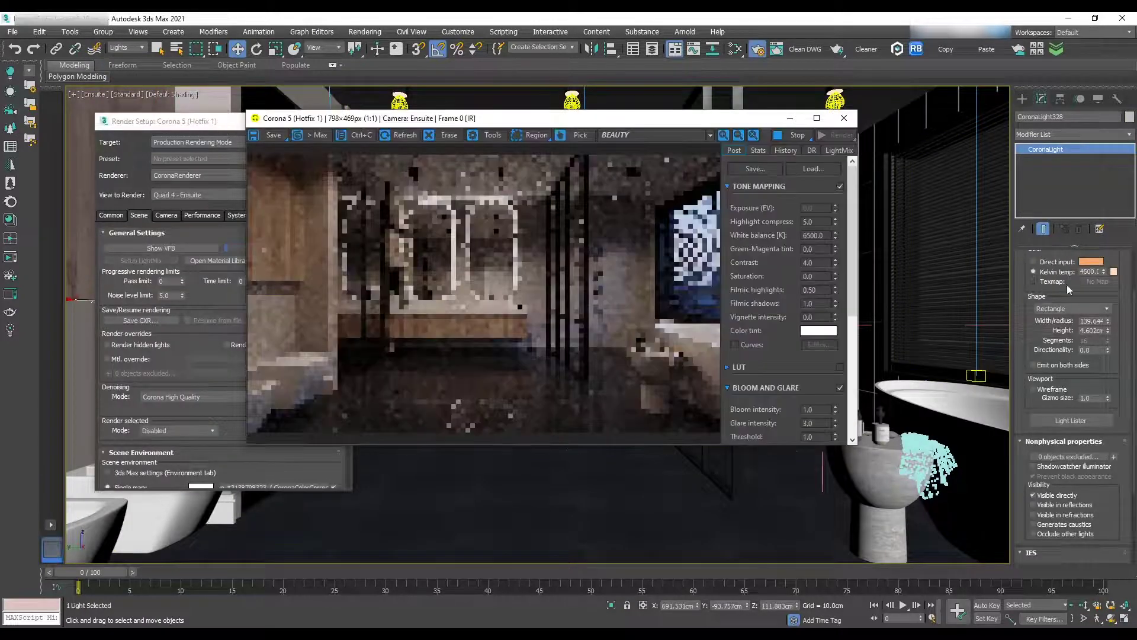
- Set the ensuite strip light's colour temperature to 4000 K and its intensity to 20
scroll(1080, 287, "up", 3)
double_click(1090, 332)
double_click(1043, 295)
type("20")
key("Return")
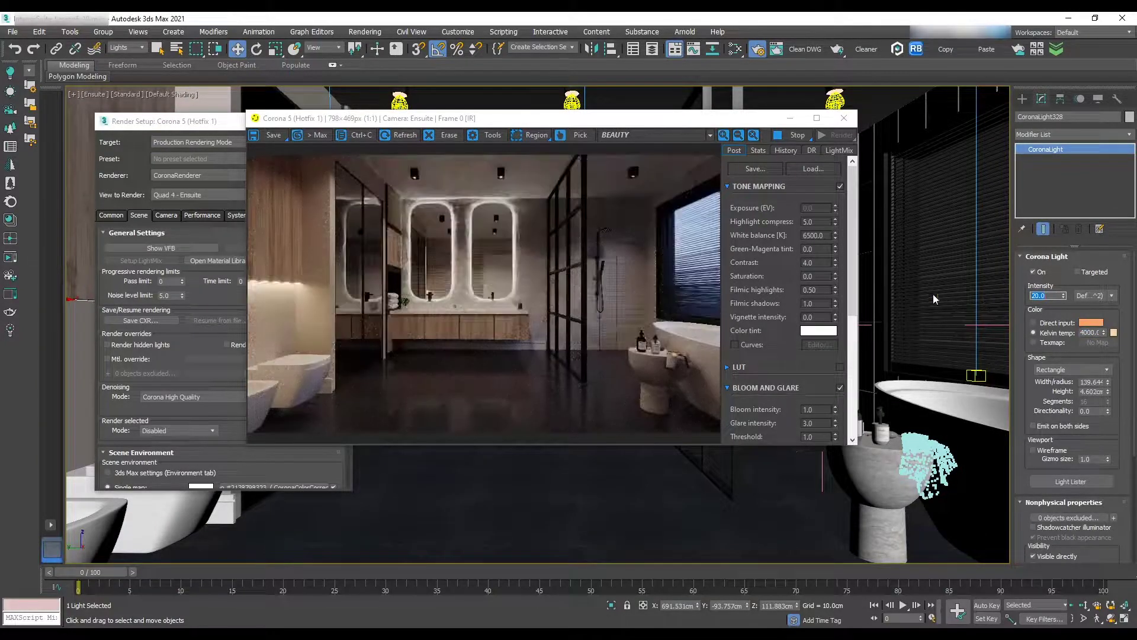
left_click(844, 119)
- Switch the viewport to the Office camera and close the render settings
left_click(94, 95)
mouse_move(137, 107)
left_click(313, 171)
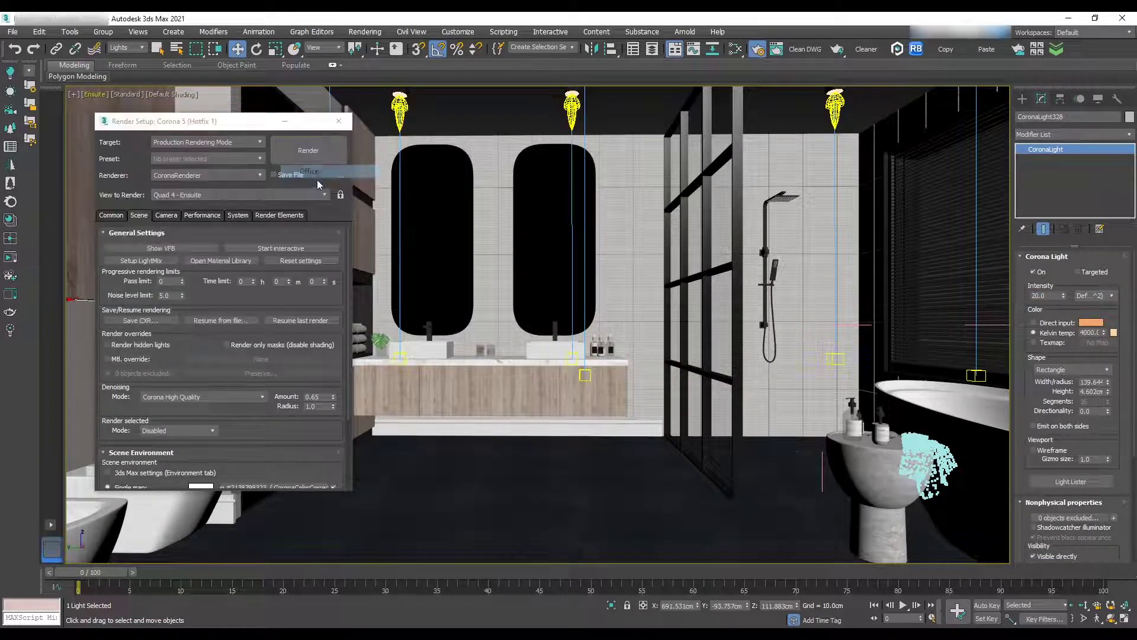
left_click(349, 123)
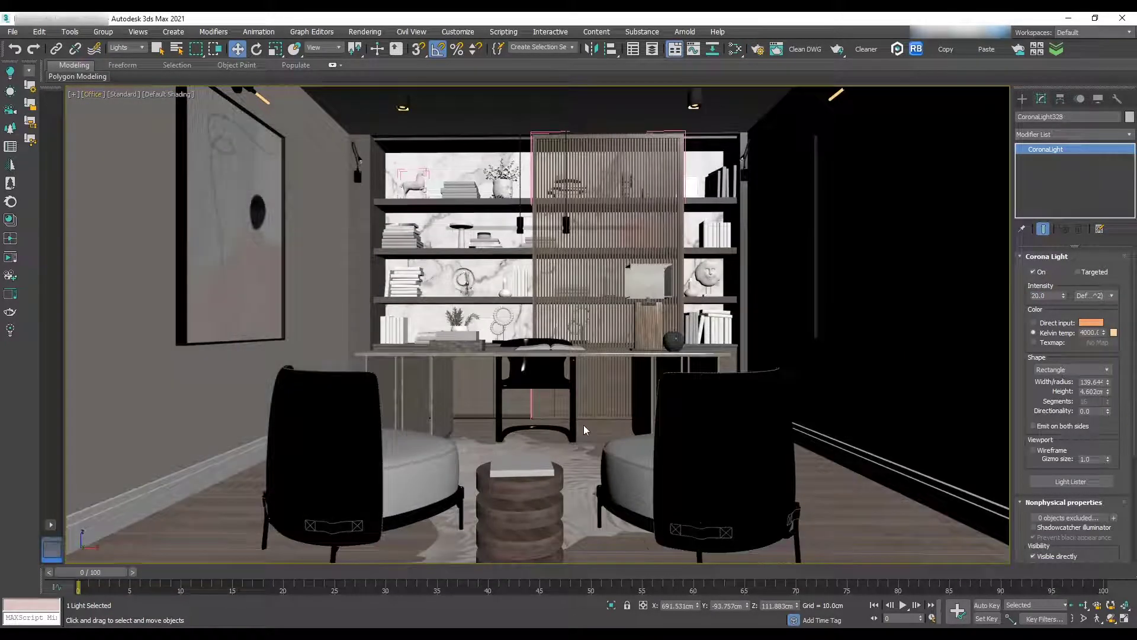
- Dolly the Office camera back to frame more of the room and start interactive rendering
left_click(94, 94)
left_click(133, 328)
left_click(1084, 605)
left_click_drag(755, 430, 705, 427)
key("F10")
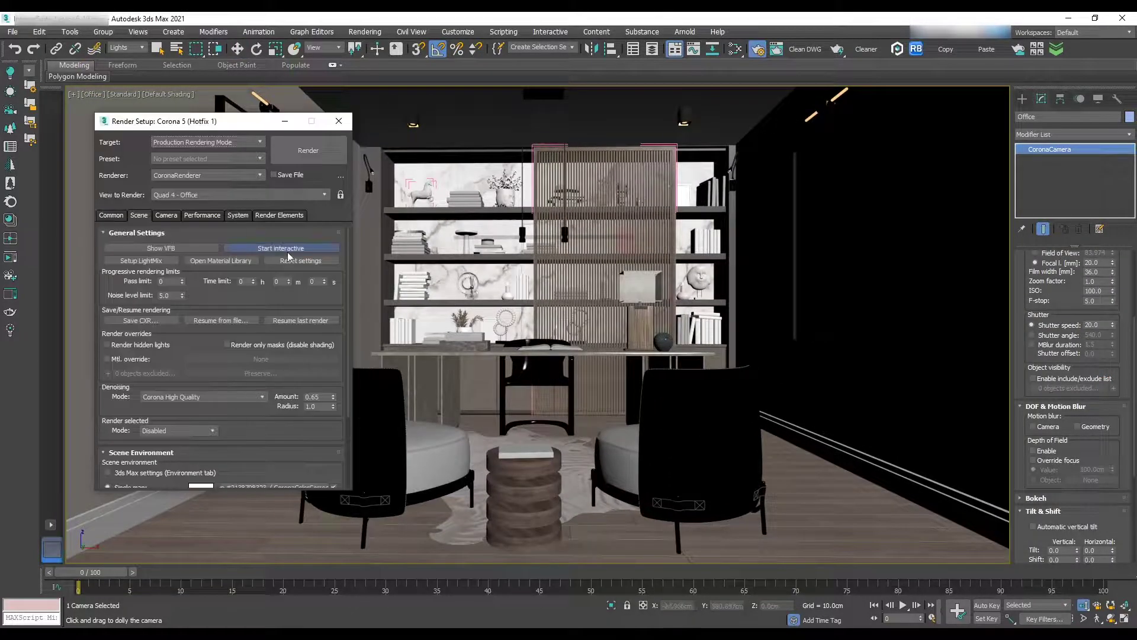
left_click(289, 256)
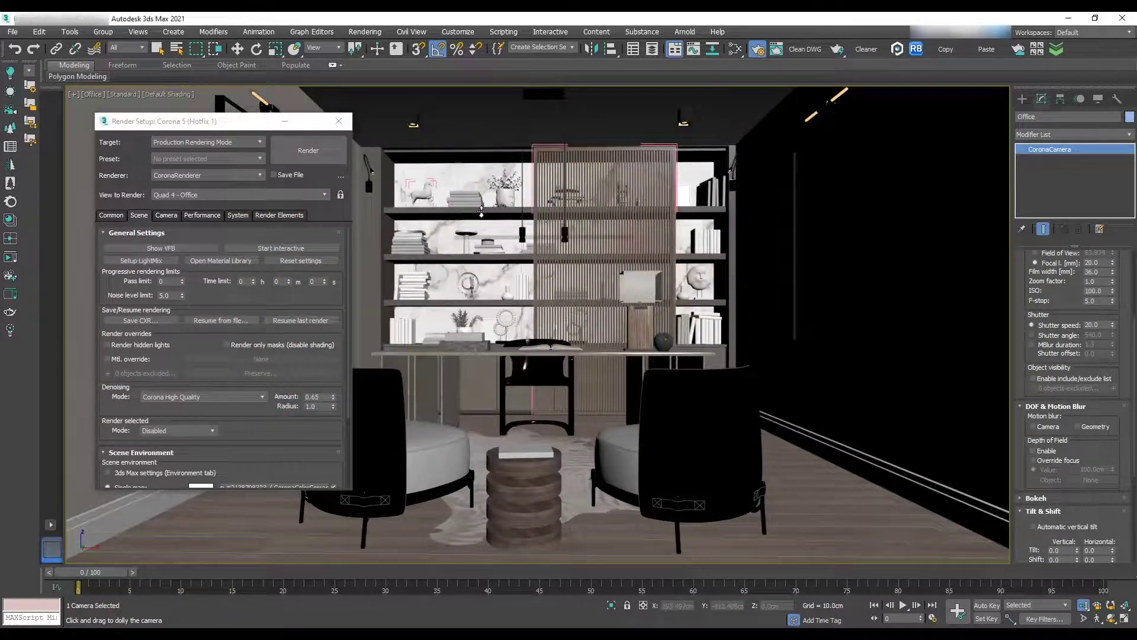
- Isolate the office bookcase's three shelves and marble back panel
left_click(581, 266)
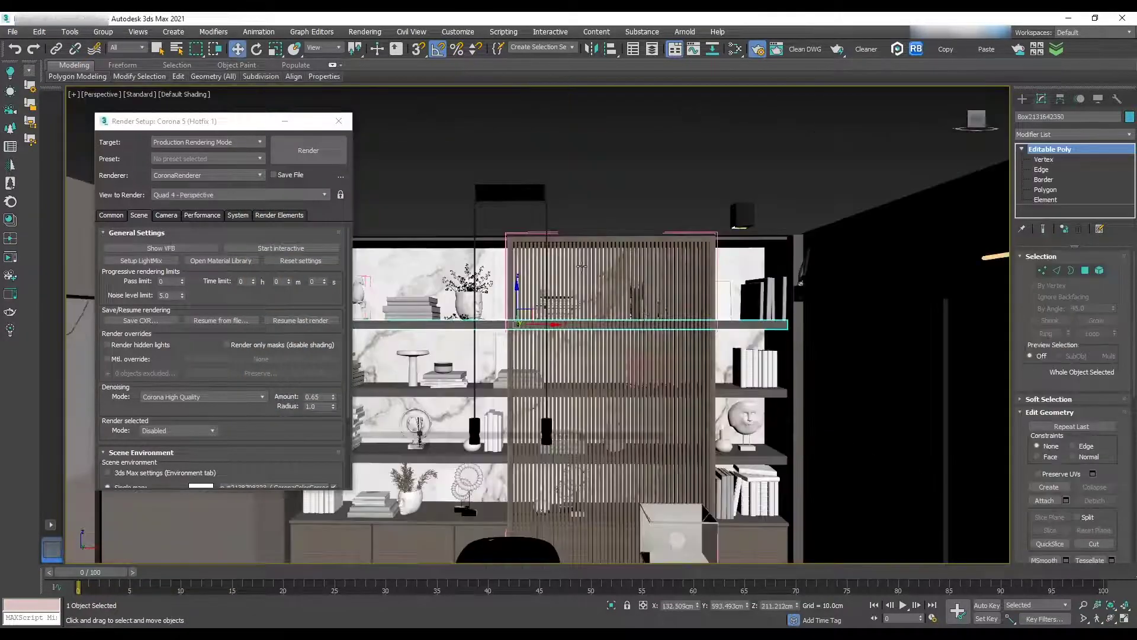
middle_click_drag(581, 266, 625, 323, "alt")
left_click(503, 406, "ctrl")
left_click(505, 450, "ctrl")
left_click(510, 468, "ctrl")
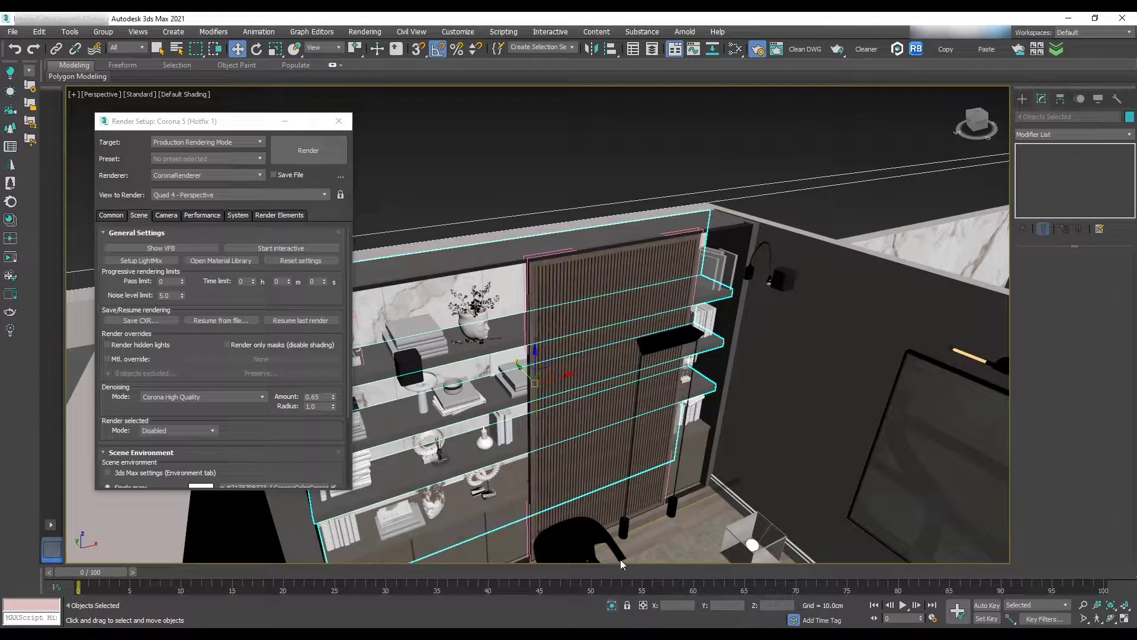
key("alt+q")
- Create a rectangular Corona light about 341 by 6 cm along the shelf's underside, centred against the marble panel
left_click_drag(649, 382, 704, 398)
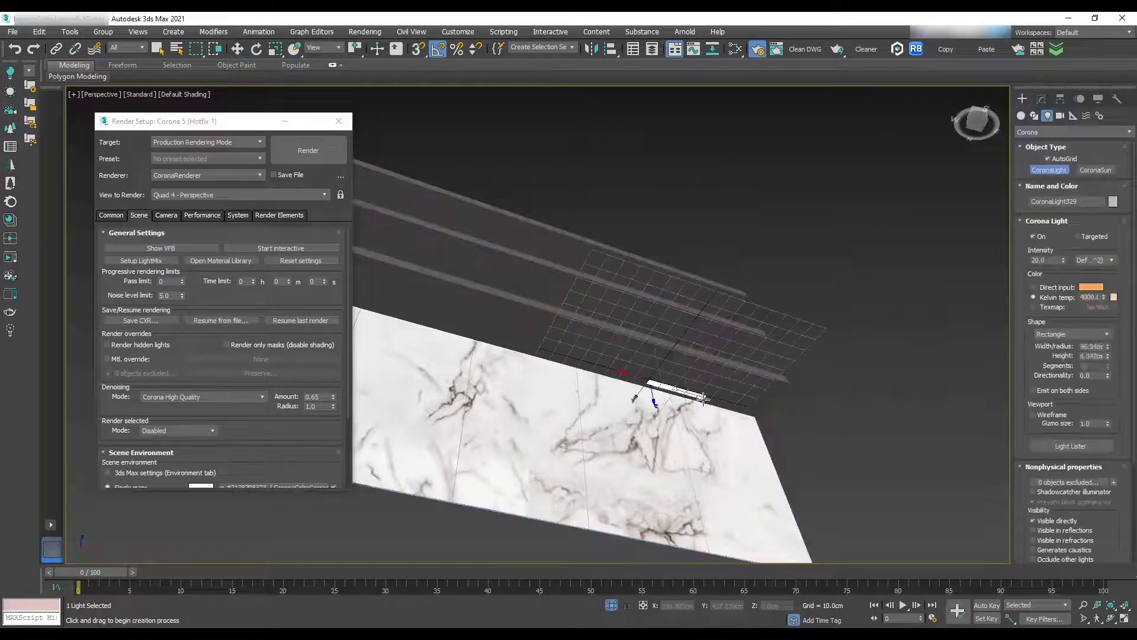
left_click(1041, 99)
left_click(978, 121)
left_click(733, 335)
left_click_drag(873, 337, 729, 338)
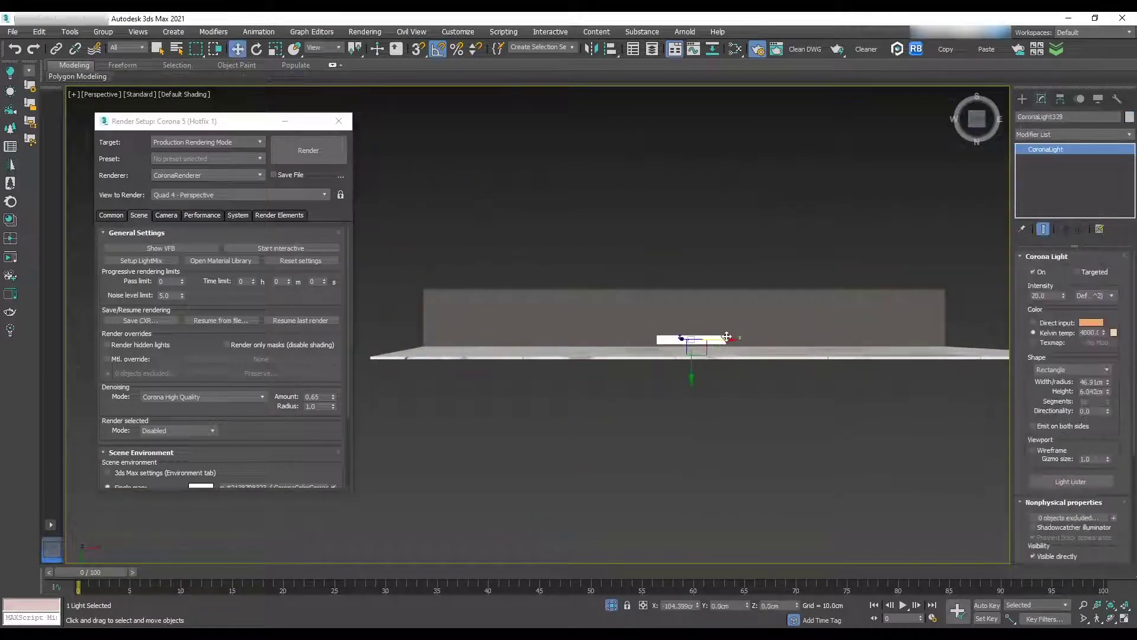
left_click_drag(1106, 356, 1115, 591)
left_click_drag(1108, 383, 1107, 403)
- Copy the shelf strip light upward in the front view to light the other shelf levels
key("f")
key("F3")
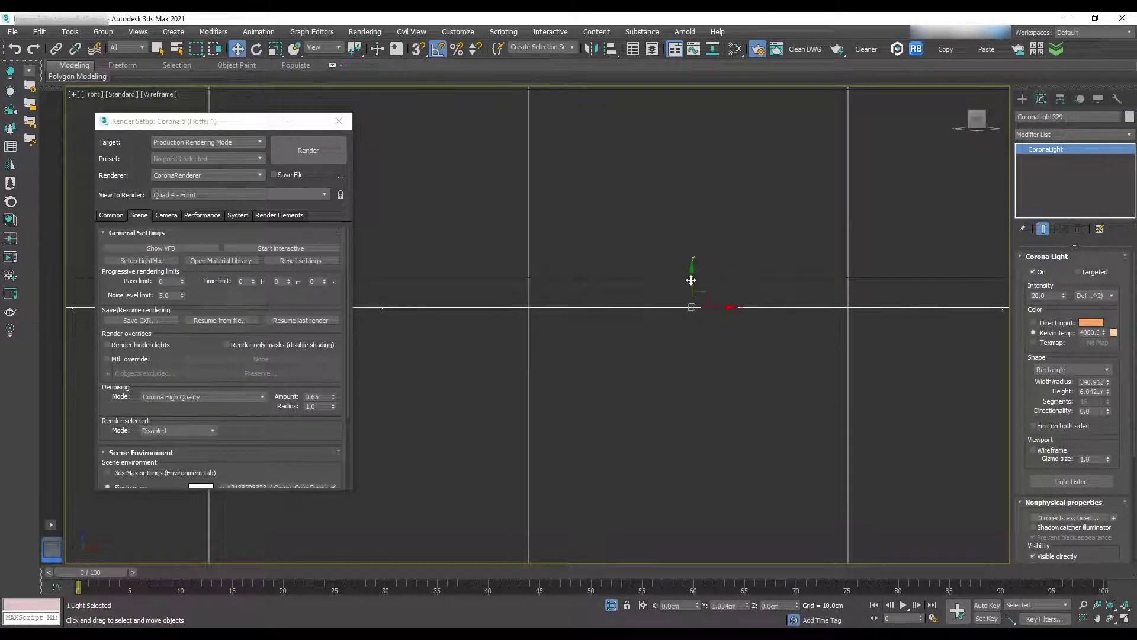
scroll(734, 404, "down", 5)
left_click_drag(719, 338, 723, 82, "shift")
left_click(571, 376)
left_click(571, 376)
left_click(571, 376)
- Align the copied strip lights directly beneath their shelves
scroll(718, 112, "up", 5)
left_click_drag(719, 284, 719, 274)
left_click(680, 276)
middle_click_drag(693, 277, 693, 208)
left_click(693, 343)
scroll(693, 296, "down", 4)
middle_click_drag(651, 297, 688, 311, "alt")
- Preview the Office camera view with interactive rendering to check the shelf lighting
key("c")
key("F3")
left_click(281, 249)
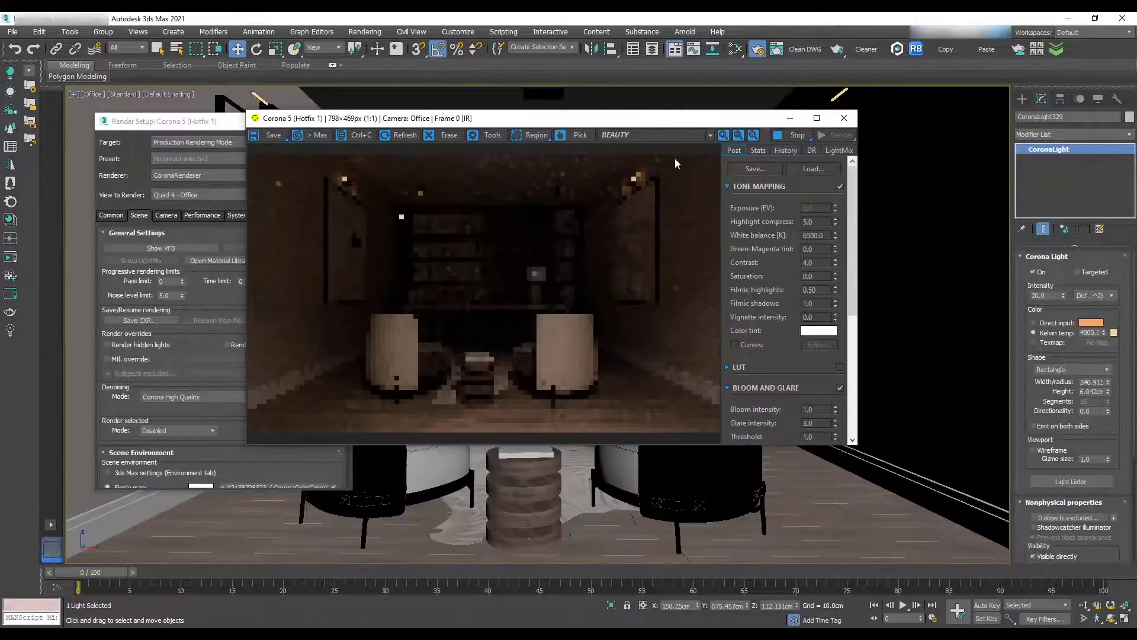
left_click_drag(680, 91, 673, 224)
- Restrict selection to lights and change the intensity of the strip light above the top shelf
left_click(128, 47)
left_click(119, 86)
left_click(556, 121)
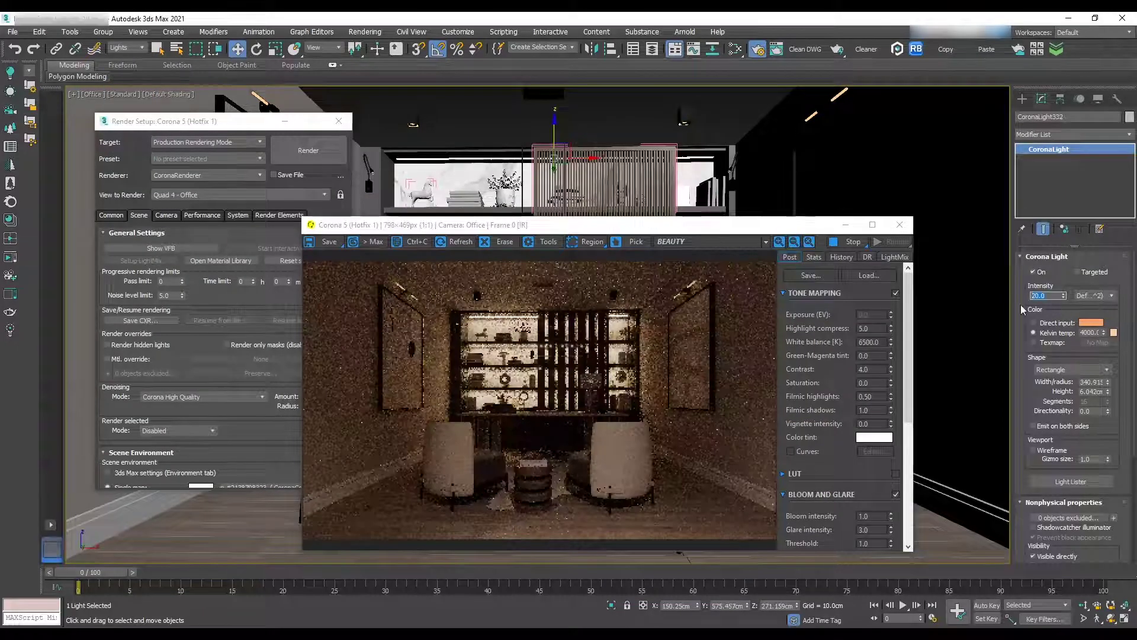
key("Return")
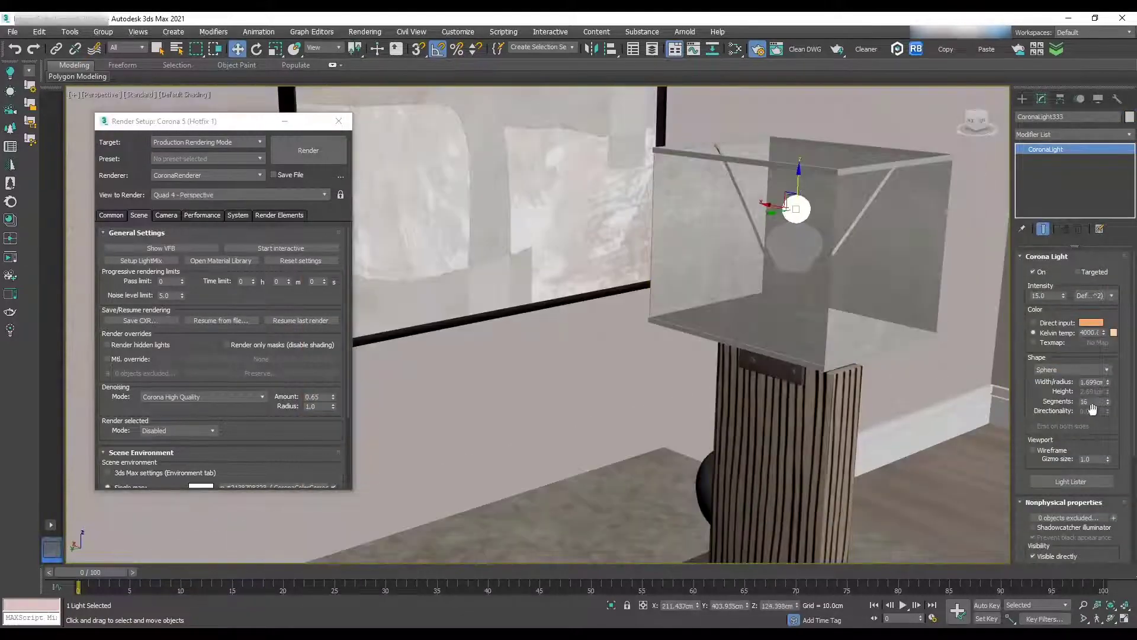
- Preview the Office camera view with interactive rendering to check the desk lamp light
left_click(101, 94)
mouse_move(178, 105)
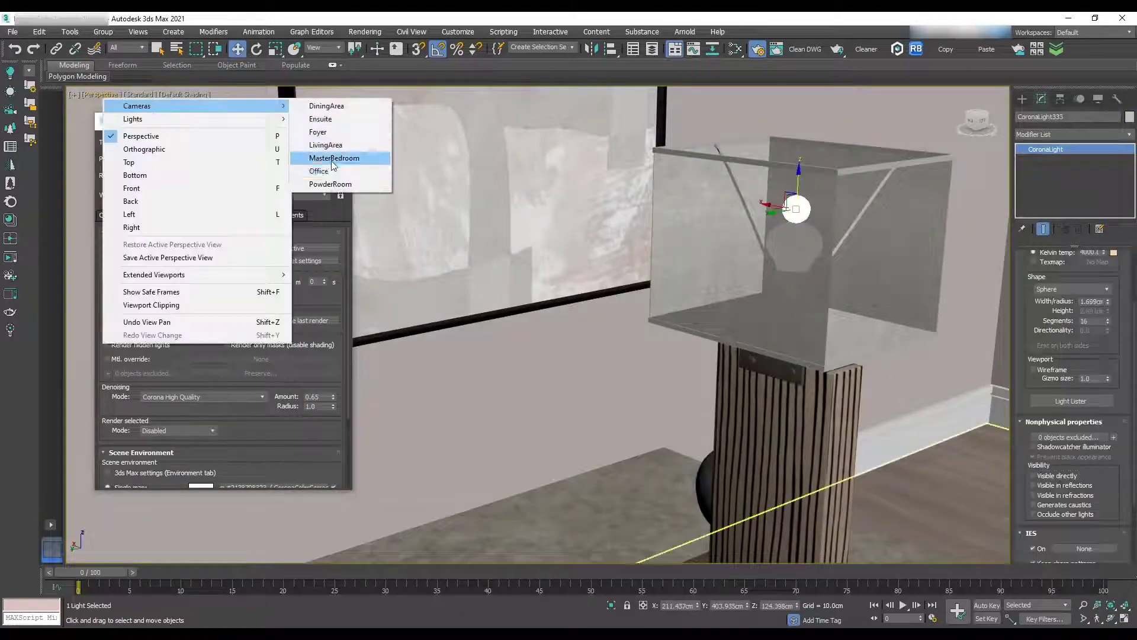
left_click(330, 170)
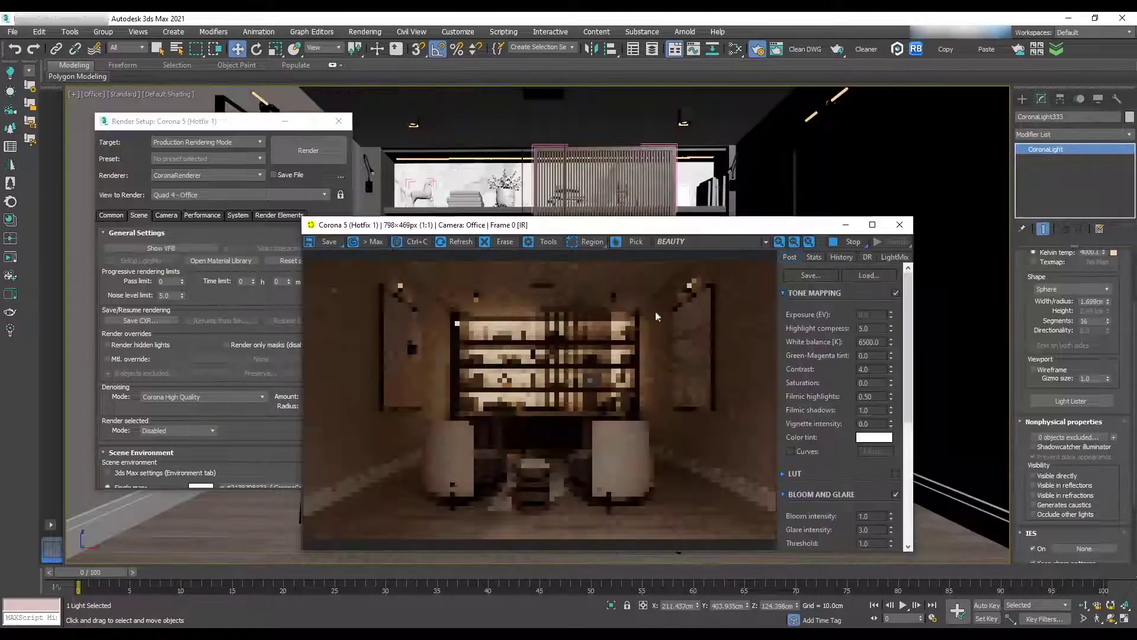
scroll(1020, 308, "up", 3)
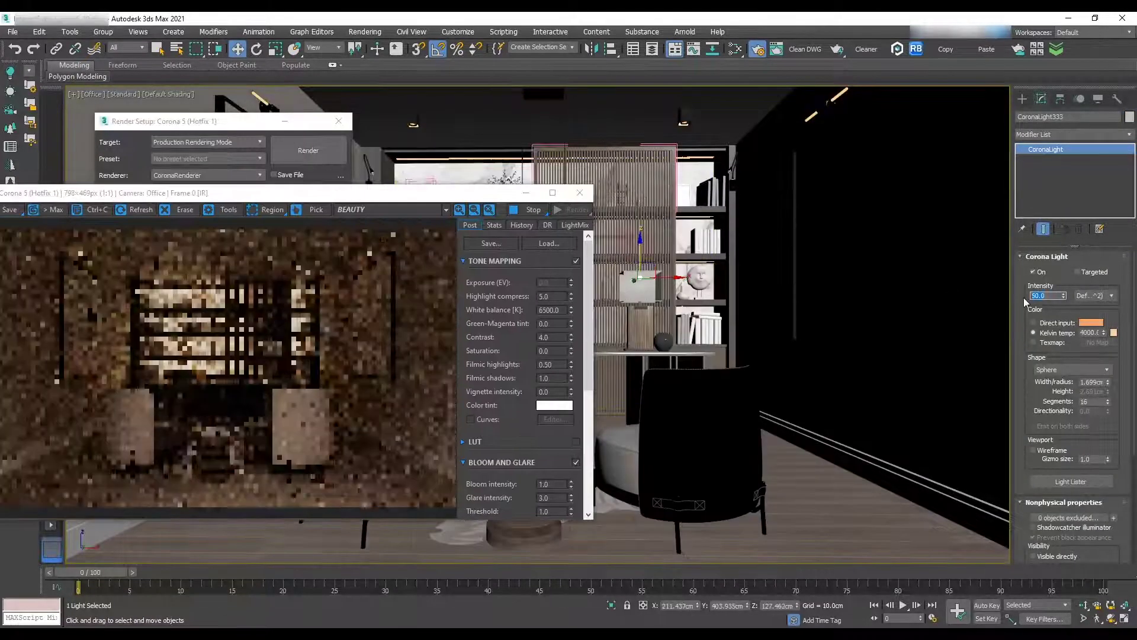
- Set the desk lamp sphere light's intensity to 200 and its radius to 3 cm
type("200")
key("Return")
double_click(1092, 383)
type("2")
key("Return")
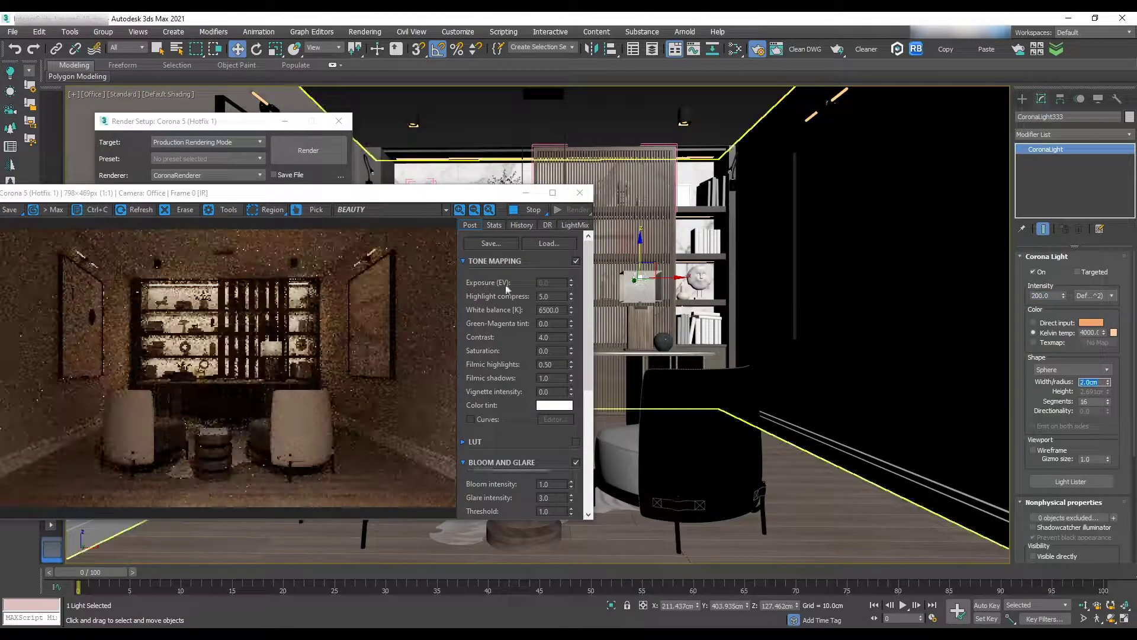
type("3")
key("Return")
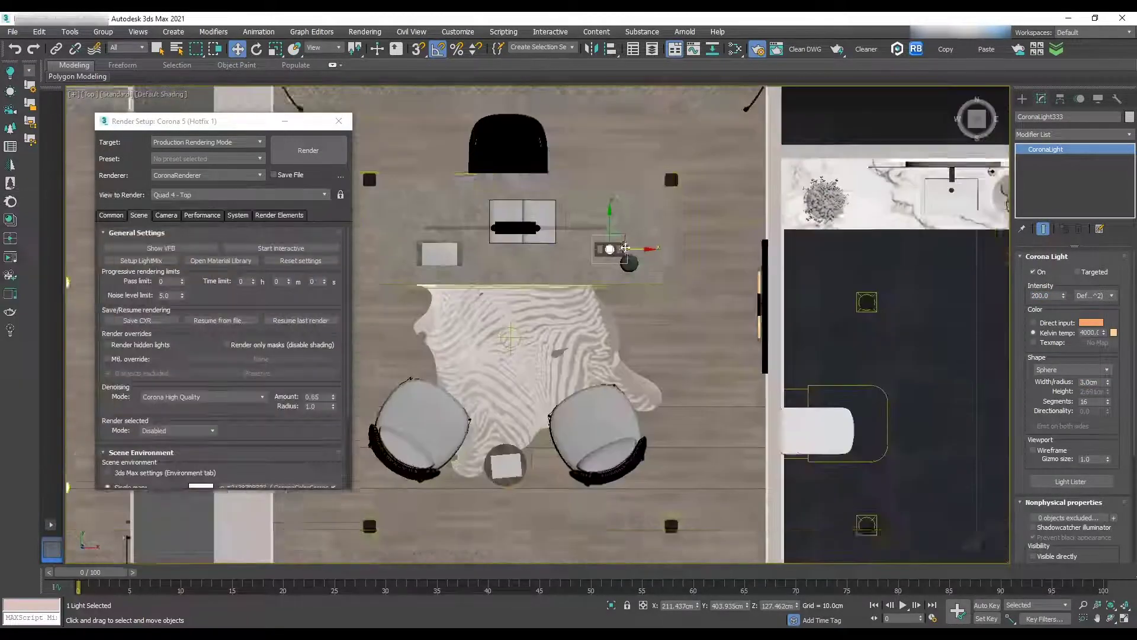
- Restrict selection to lights and copy a hallway spotlight in the top view to the office's four ceiling fixtures
left_click(128, 48)
left_click(122, 83)
mouse_move(500, 524)
left_mouse_down("shift")
mouse_move(564, 411)
mouse_move(715, 411)
left_mouse_up("shift")
left_click(569, 377)
left_click(521, 301)
left_click(571, 378)
left_click(564, 412, "ctrl")
left_click_drag(642, 374, 643, 231, "shift")
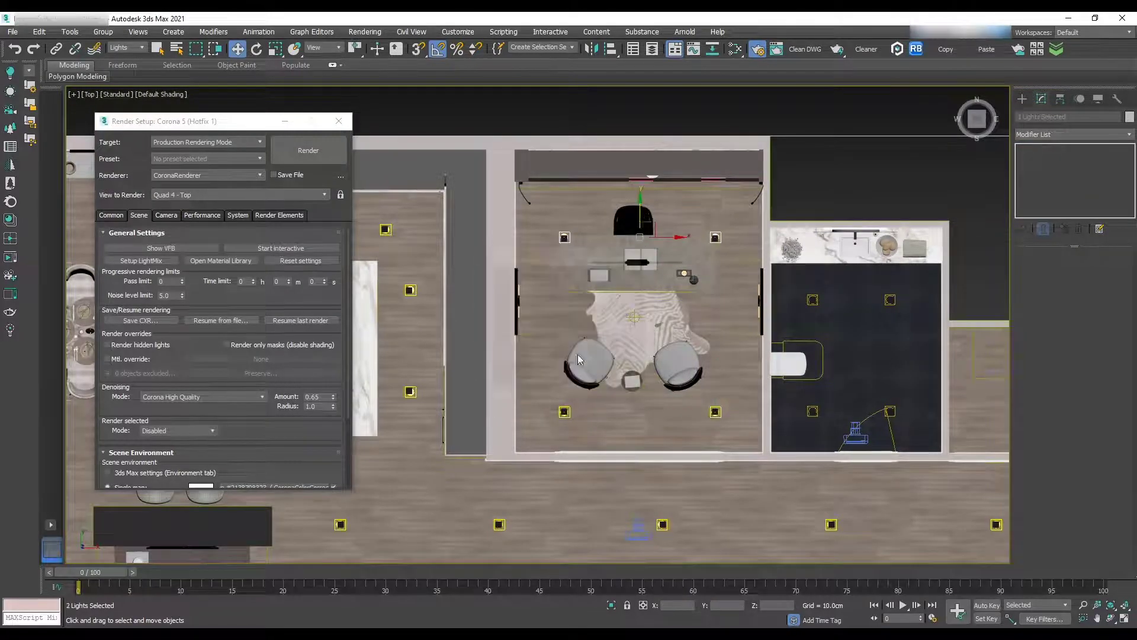
- Return to the Office camera view and choose a different IES profile from drive E: for the copied office spotlight
left_click(95, 94)
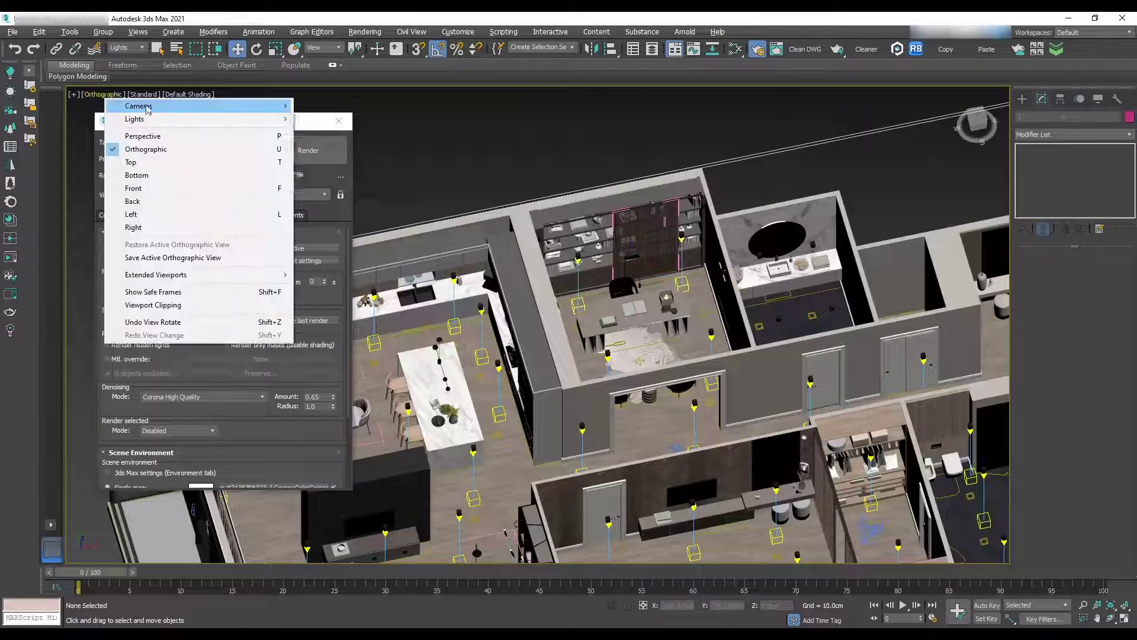
mouse_move(153, 107)
left_click(406, 168)
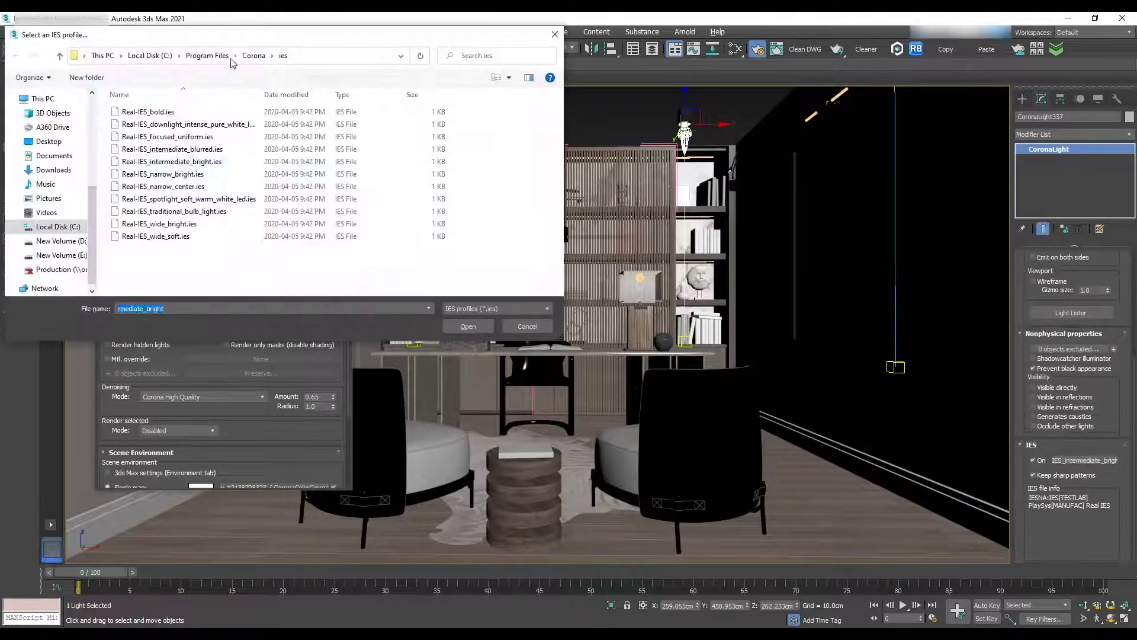
left_click(76, 255)
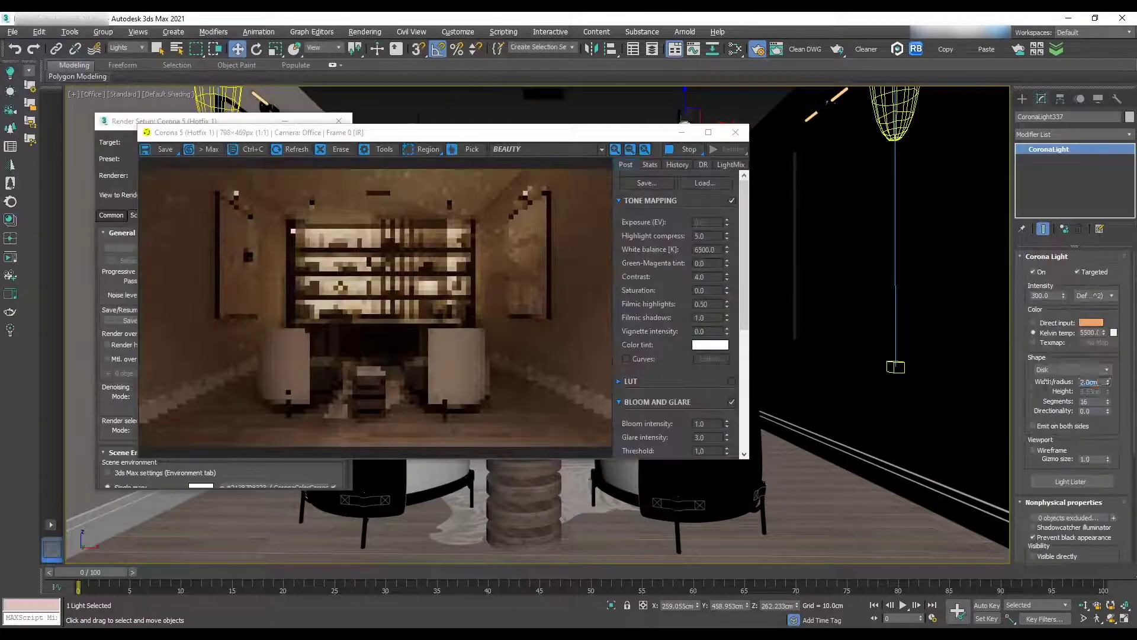
- Set the office spotlight's intensity to 100 and its colour temperature to 4500 K
type("100")
key("Tab")
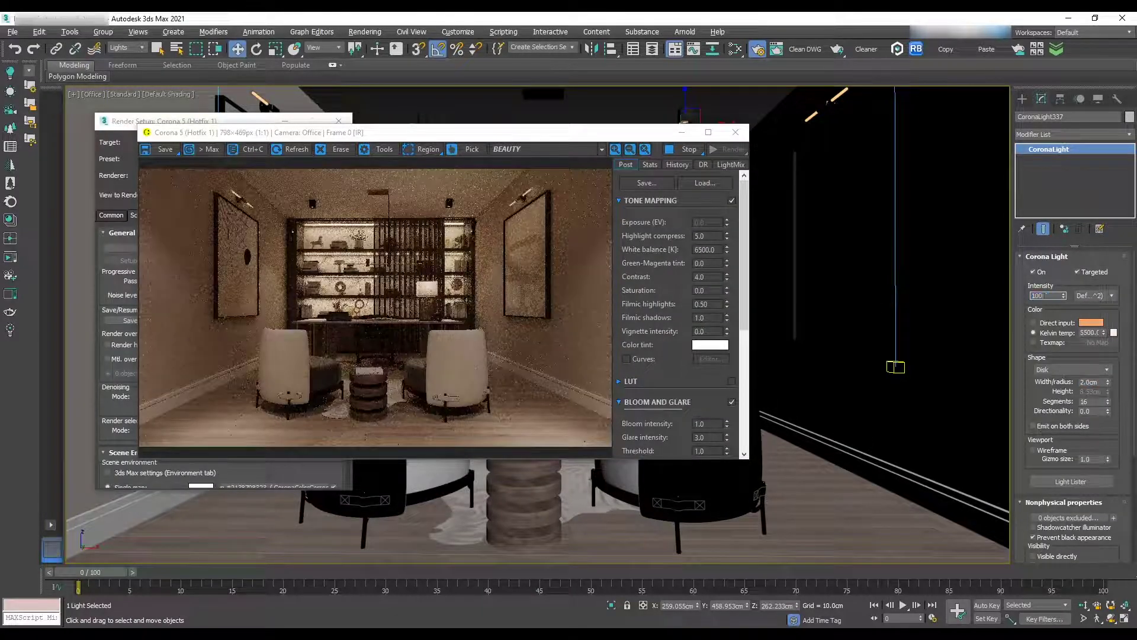
type("4000")
key("Return")
type("4500")
key("Return")
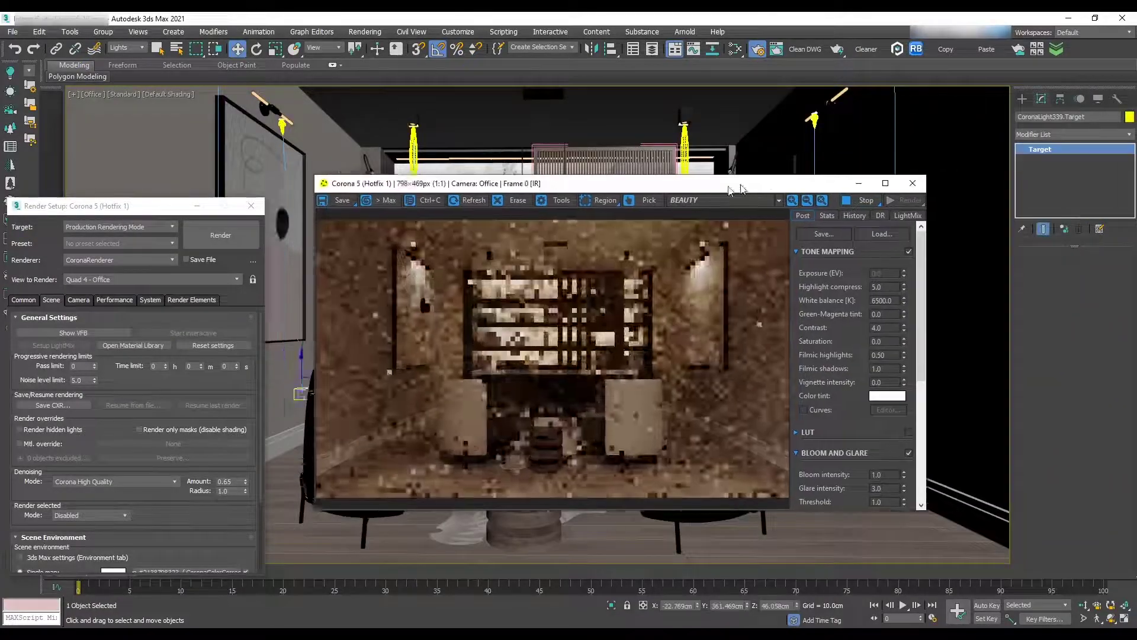
- Set the disk light below the desk pendant to intensity 60, colour temperature 4000 K and radius 18 cm
left_click_drag(678, 179, 560, 176)
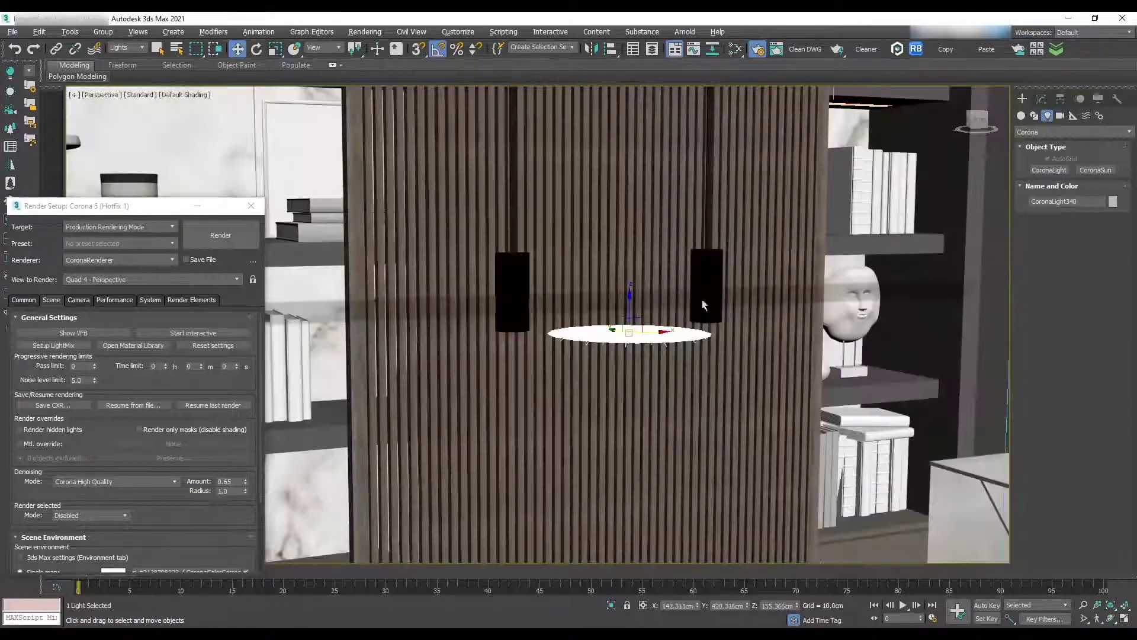
left_click(1043, 99)
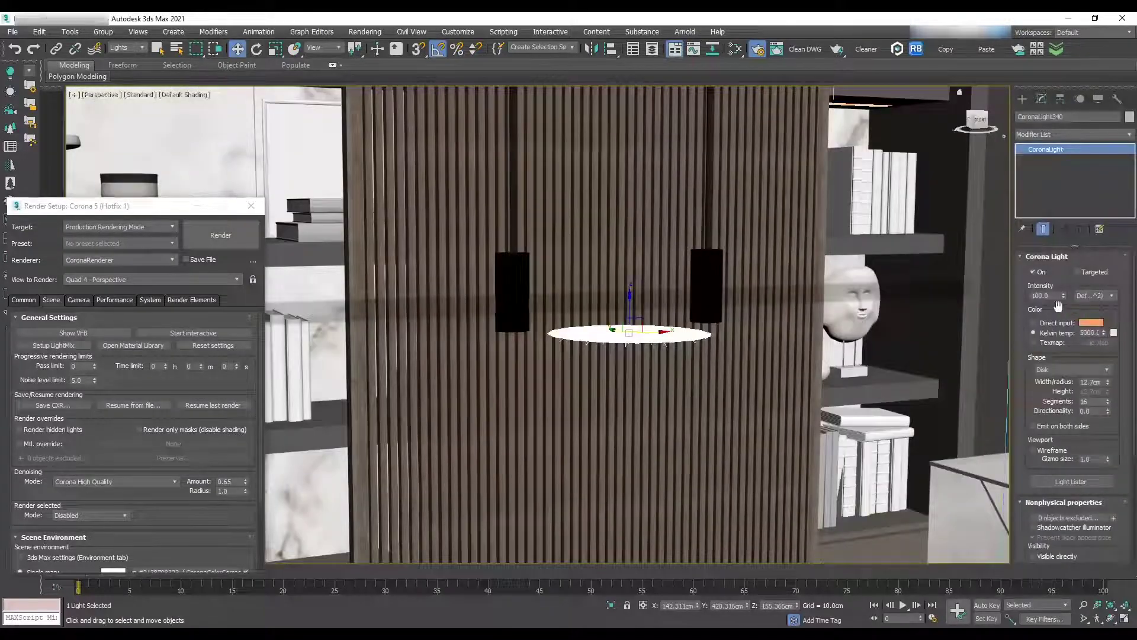
type("60")
double_click(1090, 332)
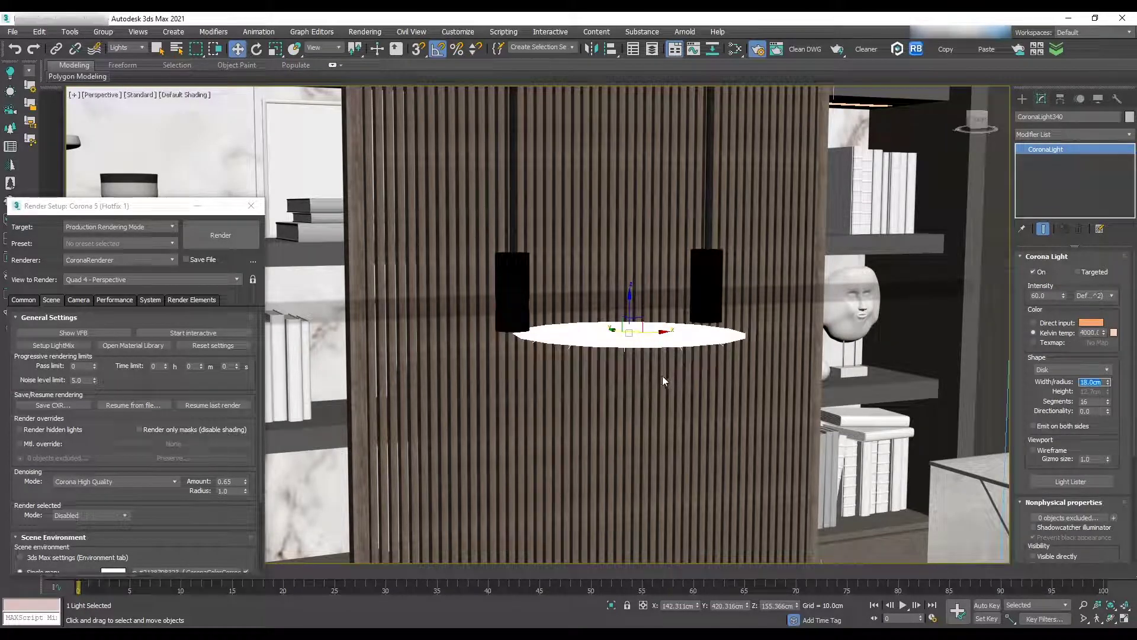
- Preview the Office camera view with interactive rendering to check the pendant light
left_click(94, 96)
left_click(319, 119)
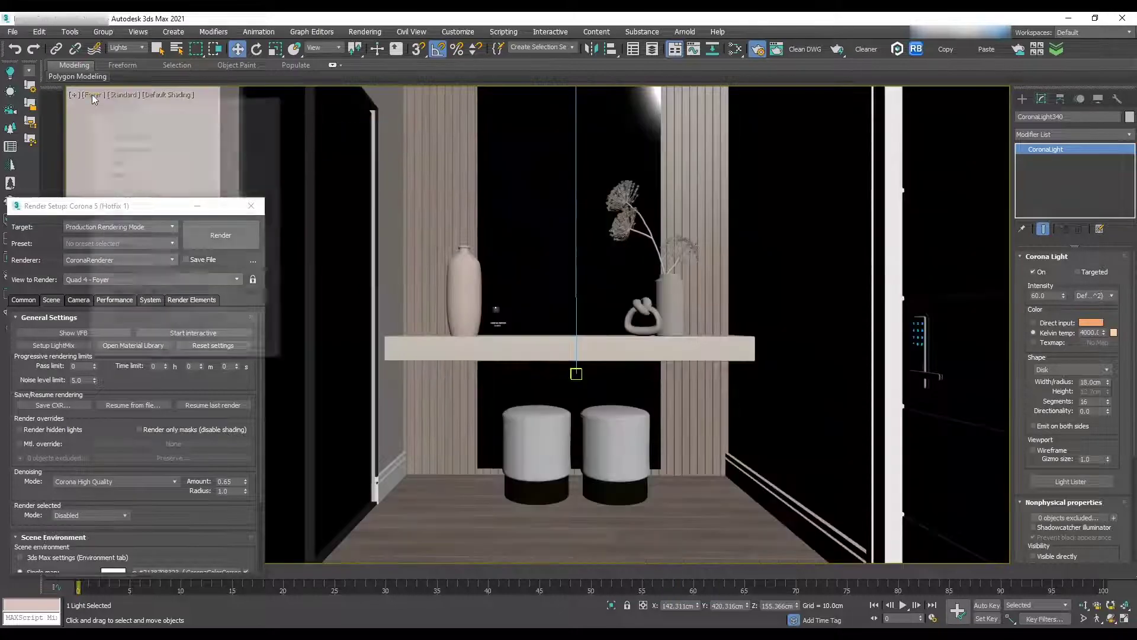
left_click(94, 96)
left_click(349, 145)
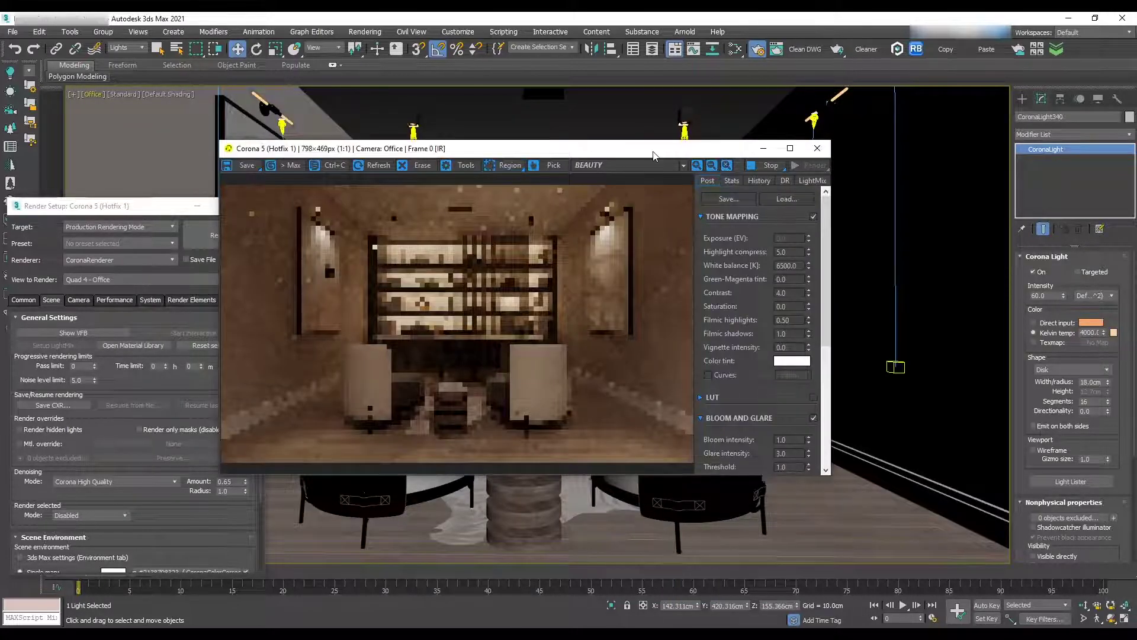
left_click_drag(654, 153, 713, 87)
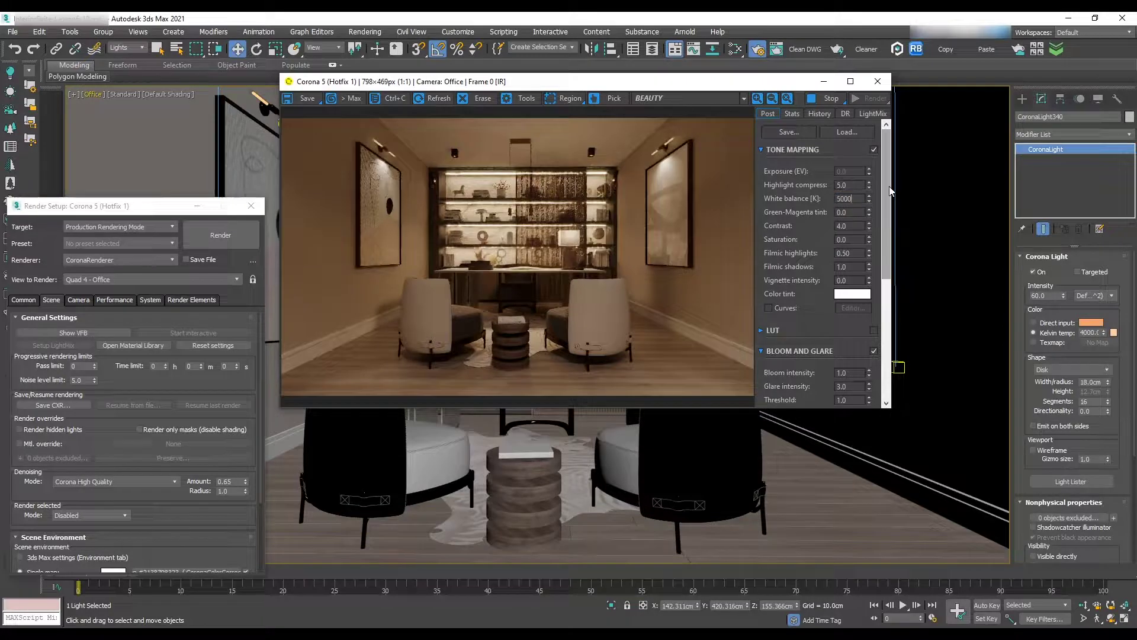
- Set the render's white balance to 5500 K in the tone mapping settings
type("00")
key("Return")
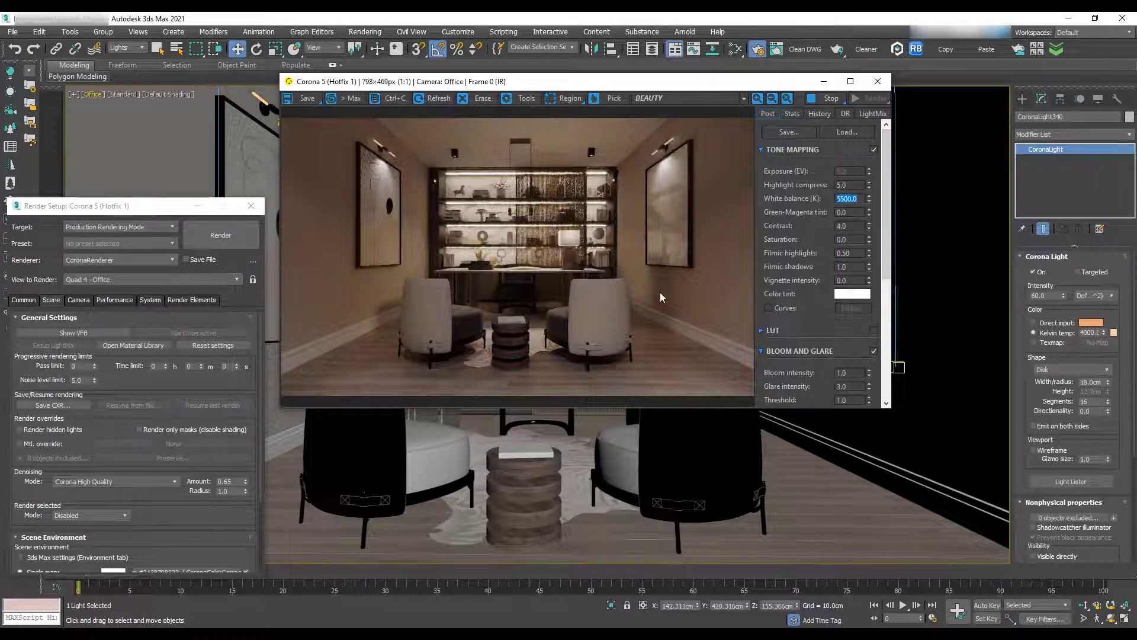
left_click_drag(746, 86, 788, 242)
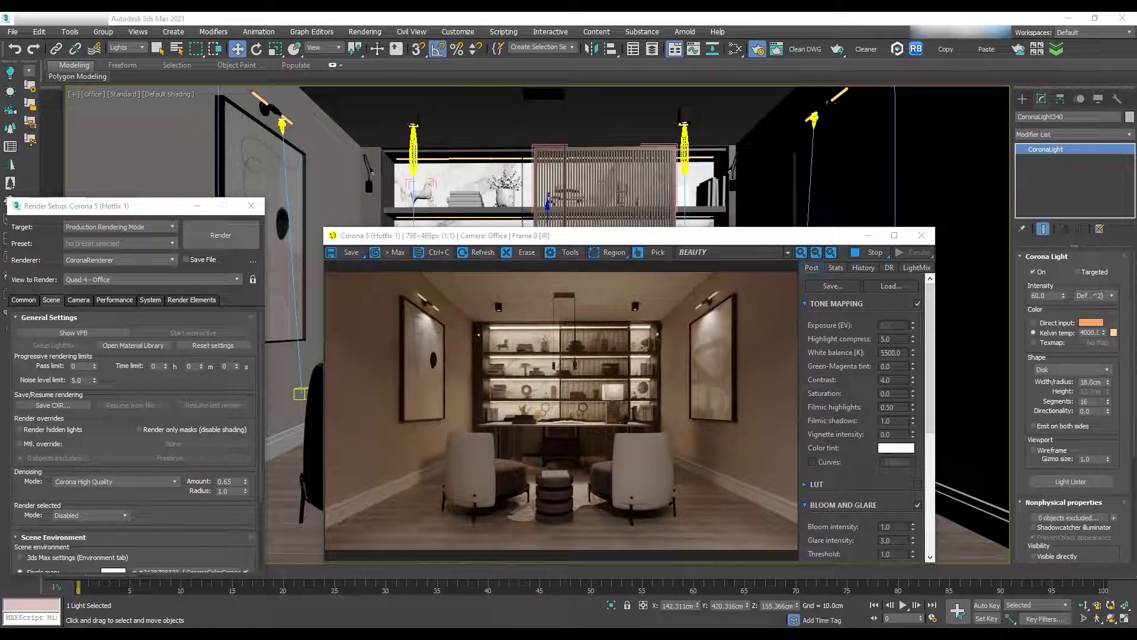
- Preview the PowderRoom camera view with interactive rendering to check its lighting
left_click(88, 94)
left_click(331, 145)
left_click_drag(789, 231, 867, 73)
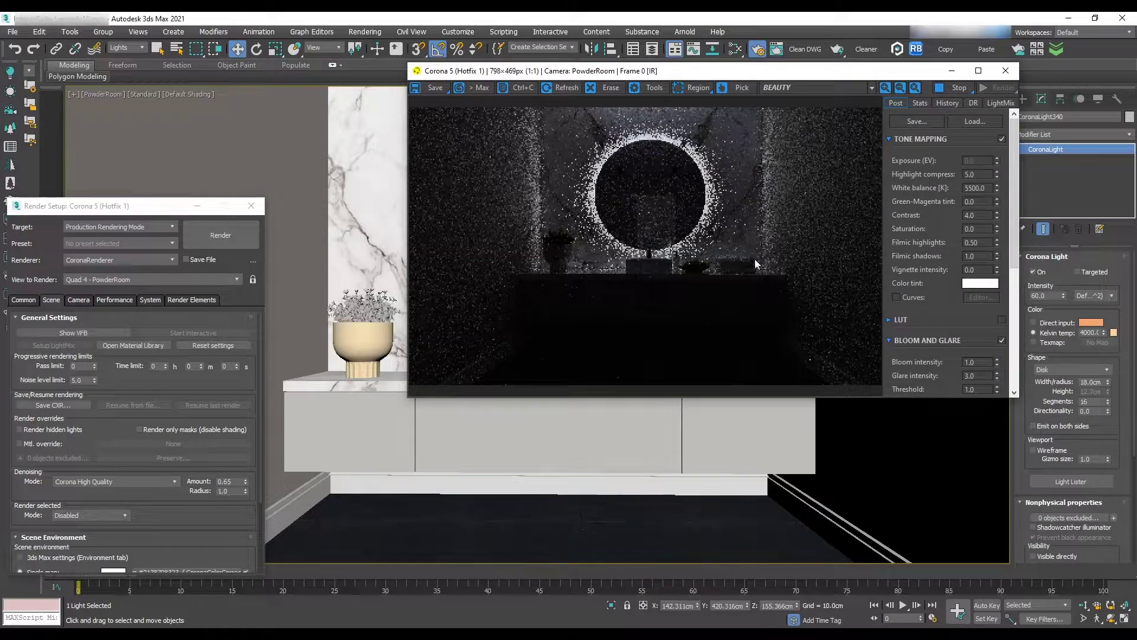
- Set the powder room spotlight's colour temperature to 4000 K and restart interactive rendering from the PowderRoom camera
key("t")
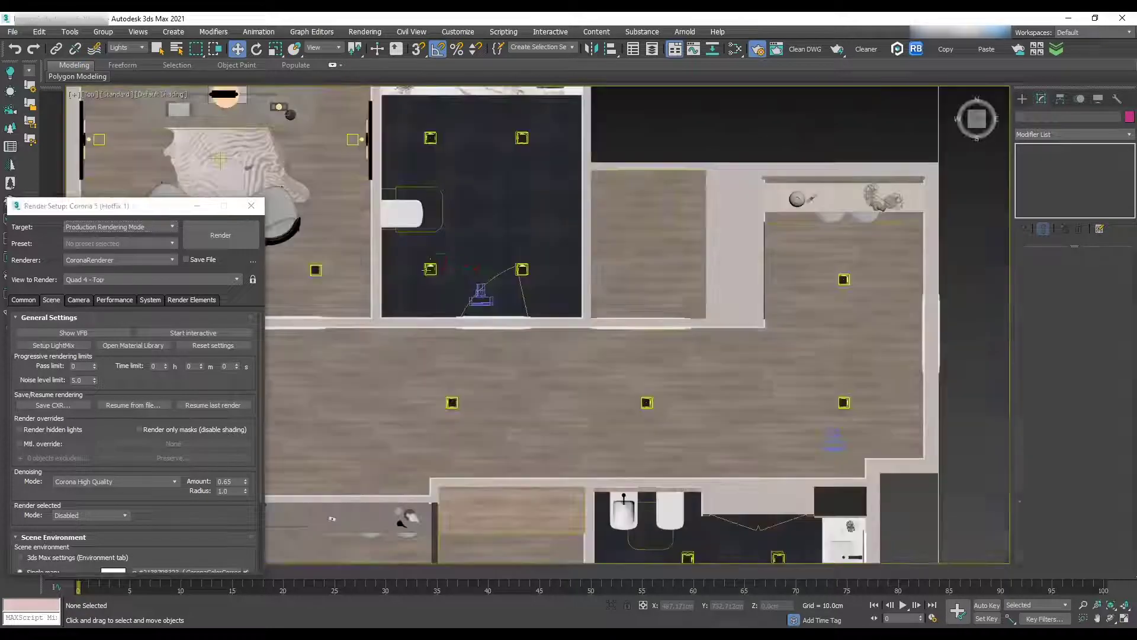
left_click(430, 269)
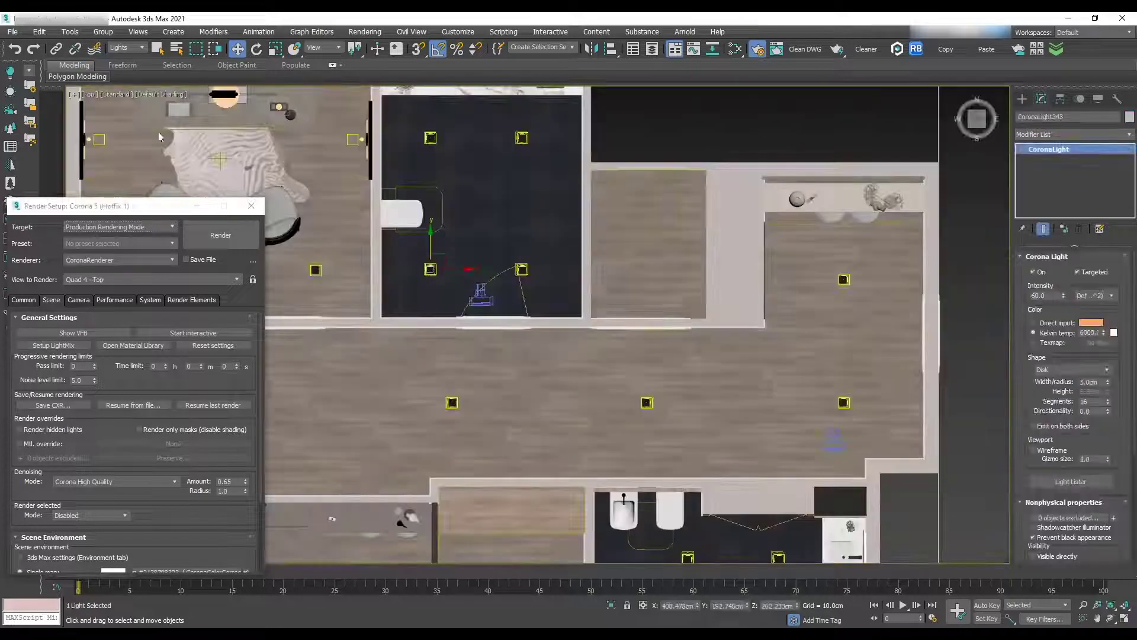
left_click(91, 94)
left_click(315, 184)
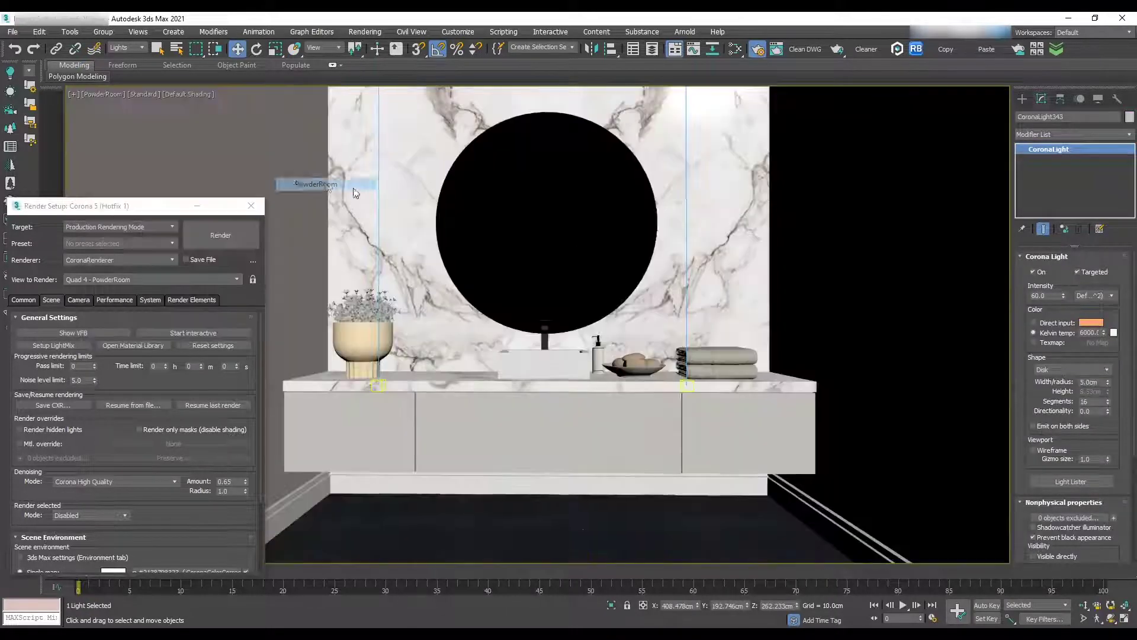
double_click(1093, 332)
type("4000")
key("Return")
left_click(194, 333)
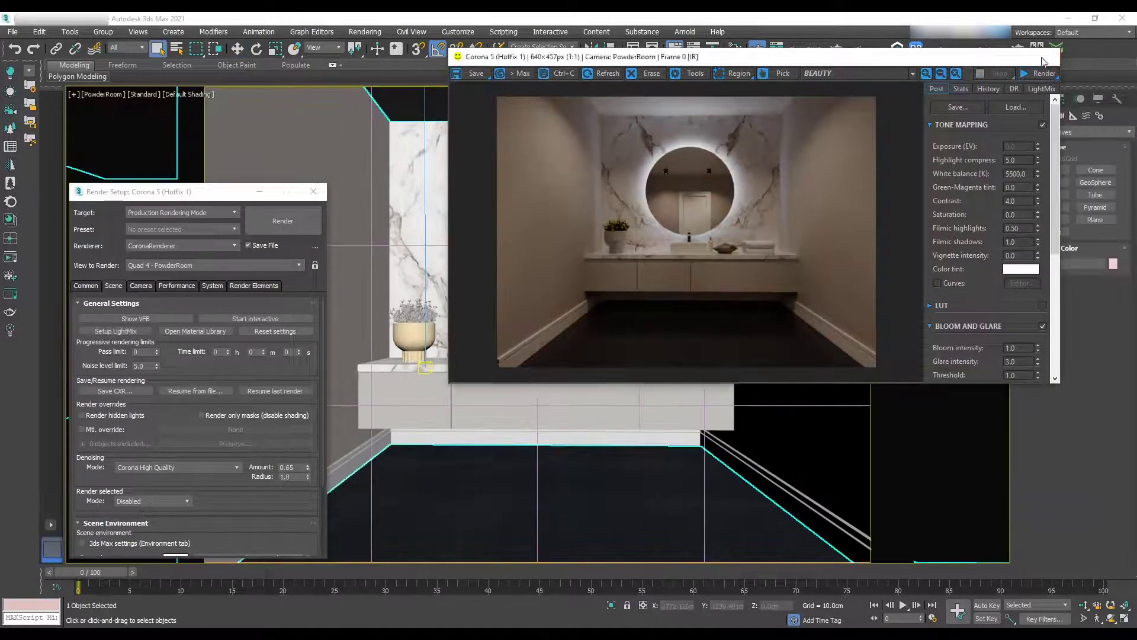
- Draw a cylinder about 2080 cm in radius around the whole apartment in the top view
left_click(321, 198)
left_click(527, 305)
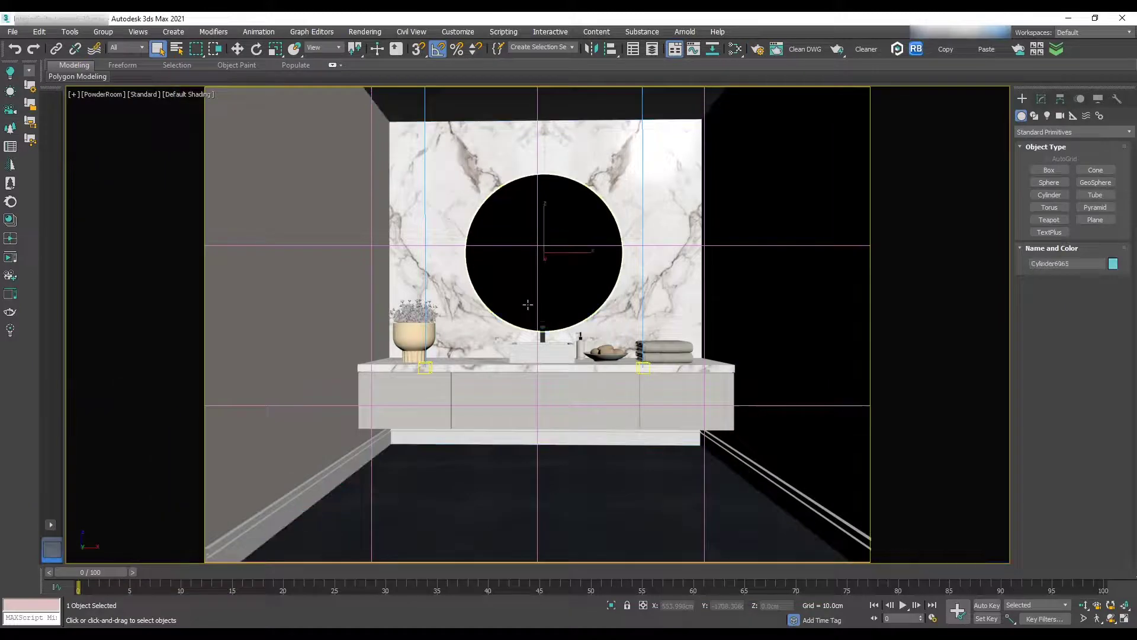
key("t")
key("z")
scroll(695, 243, "down", 6)
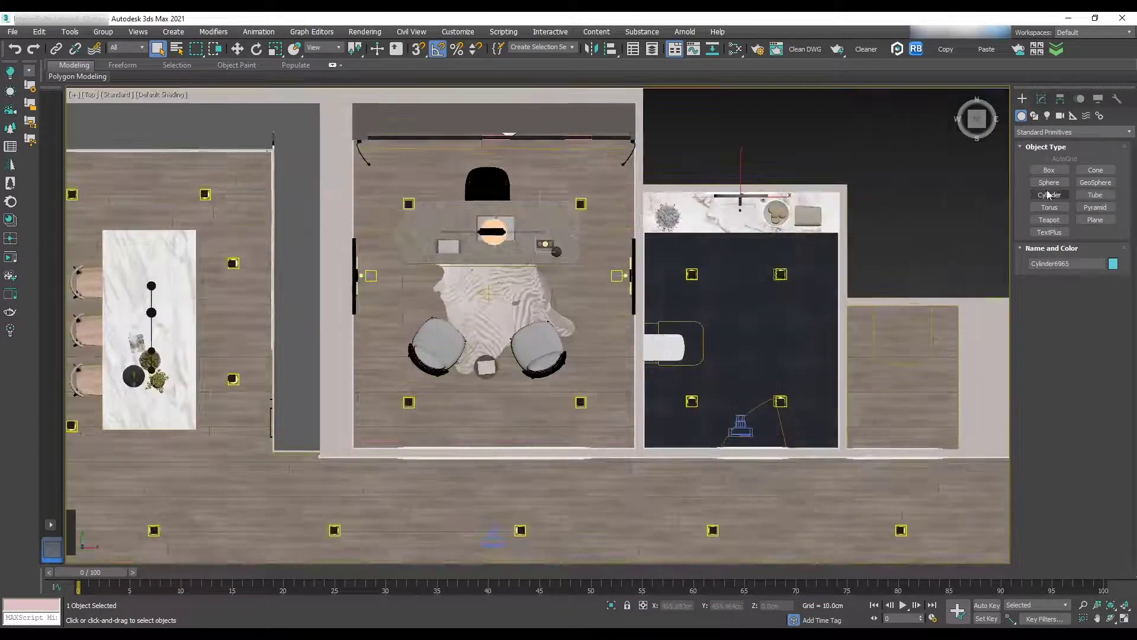
left_click(1049, 195)
middle_click_drag(665, 282, 725, 256)
scroll(726, 256, "down", 6)
left_click_drag(690, 287, 790, 385)
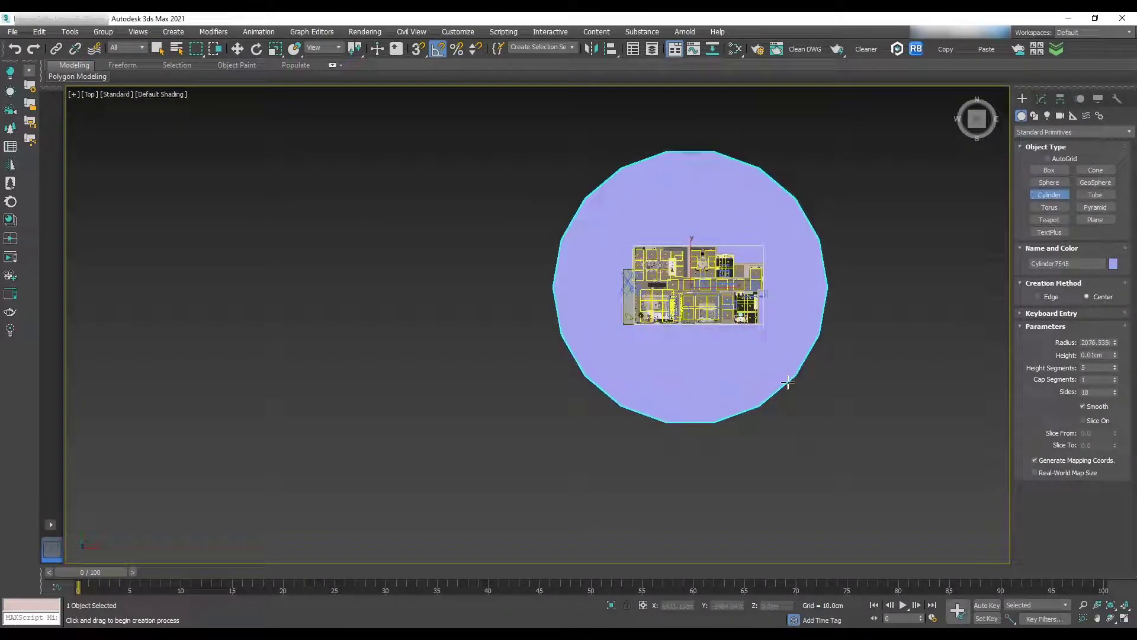
- Increase the cylinder's height in the front view and move it down so it surrounds the apartment vertically
left_click(1041, 99)
key("f")
key("F3")
scroll(773, 278, "up", 4)
left_click_drag(1115, 298, 1111, 213)
key("w")
left_click_drag(609, 340, 616, 433)
- Convert the cylinder to an editable poly and delete its top and bottom cap polygons
middle_click_drag(616, 433, 770, 365, "alt")
right_click(771, 367)
left_click(912, 501)
left_click(1046, 191)
left_click(729, 308)
scroll(776, 367, "down", 4)
left_click(741, 397, "ctrl")
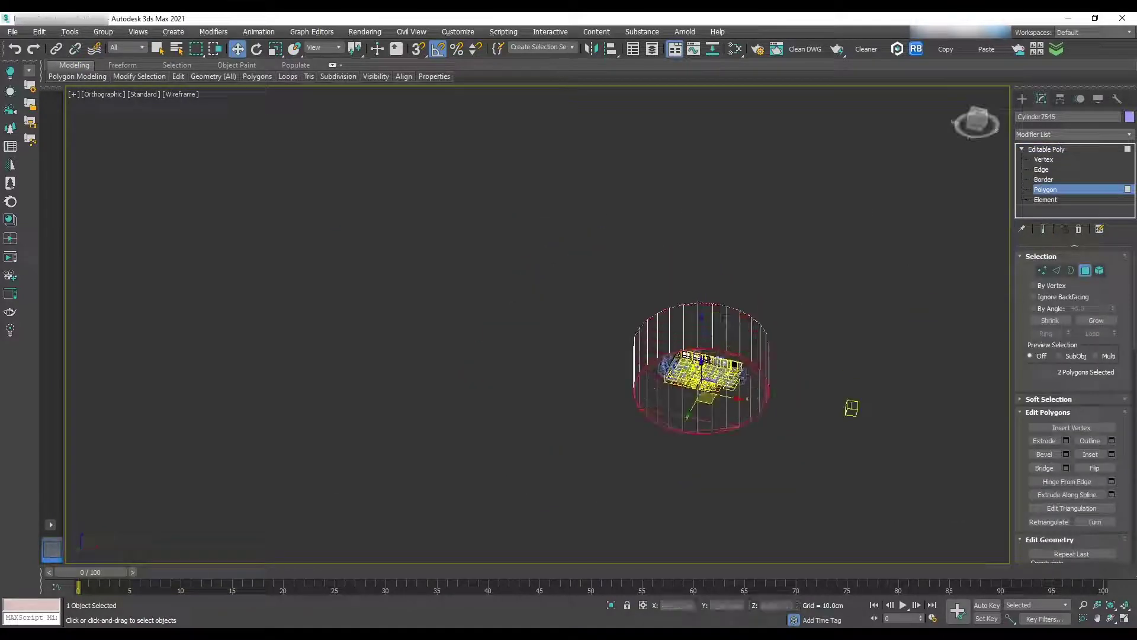
key("F3")
key("Delete")
- Show edged faces and apply a Normal modifier to flip the open cylinder's faces inward
key("F4")
left_click(1072, 134)
left_click(1080, 190)
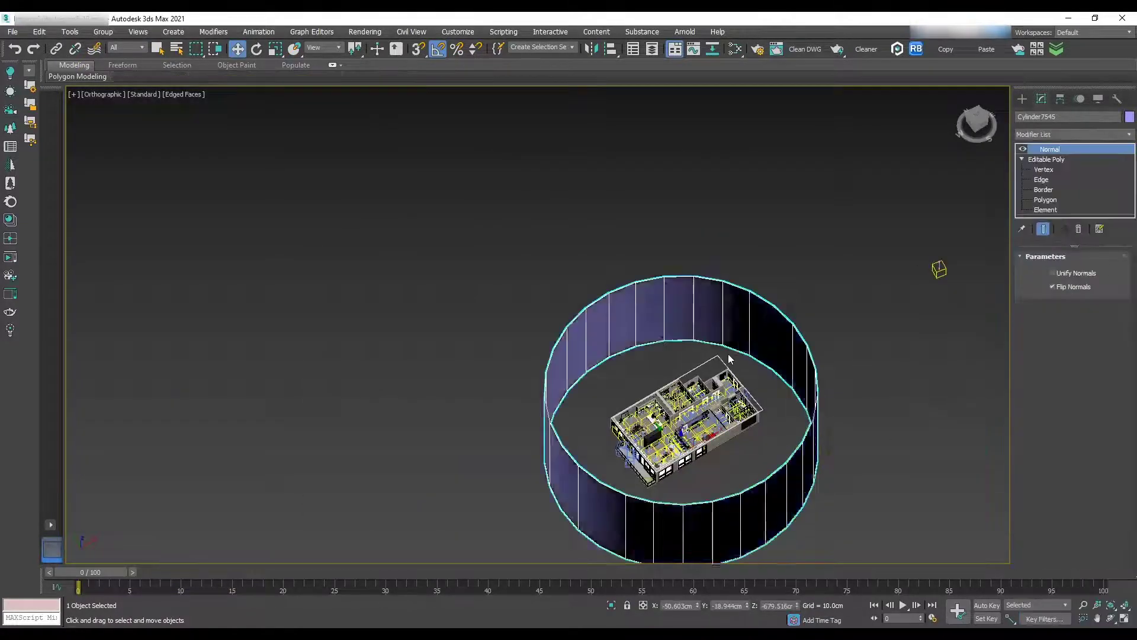
scroll(767, 330, "up", 4)
middle_click_drag(767, 330, 763, 389, "alt")
scroll(713, 341, "down", 4)
scroll(770, 321, "down", 4)
scroll(759, 388, "up", 6)
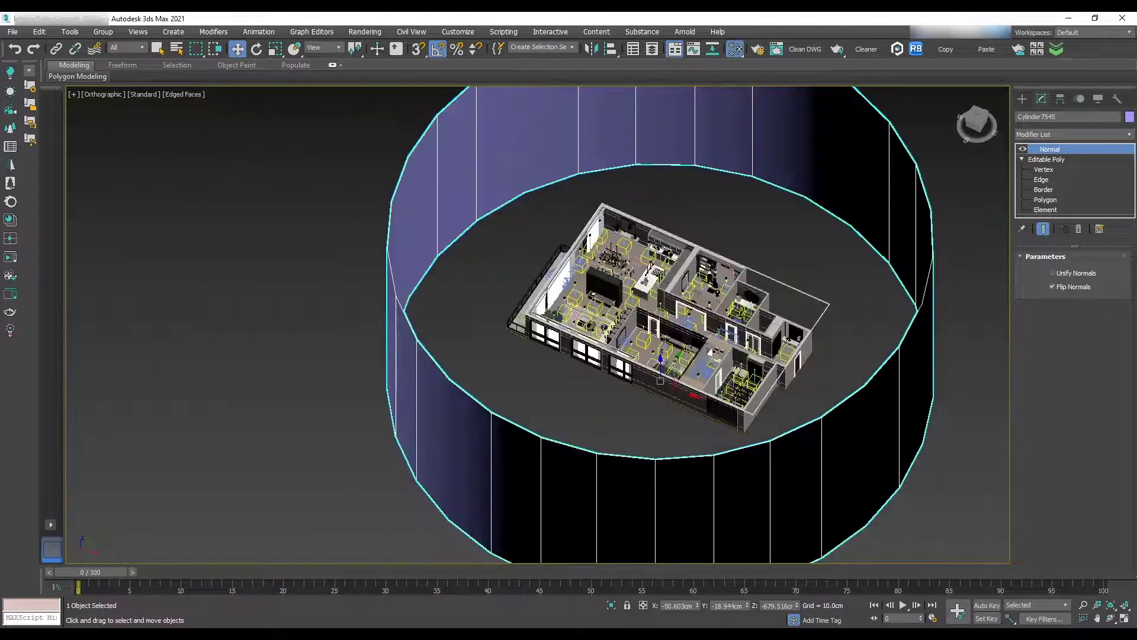
- Search the material editor's maps for CoronaBitmap and add one to the node view
key("m")
middle_click_drag(262, 504, 270, 306)
left_click(140, 116)
type("coronabit")
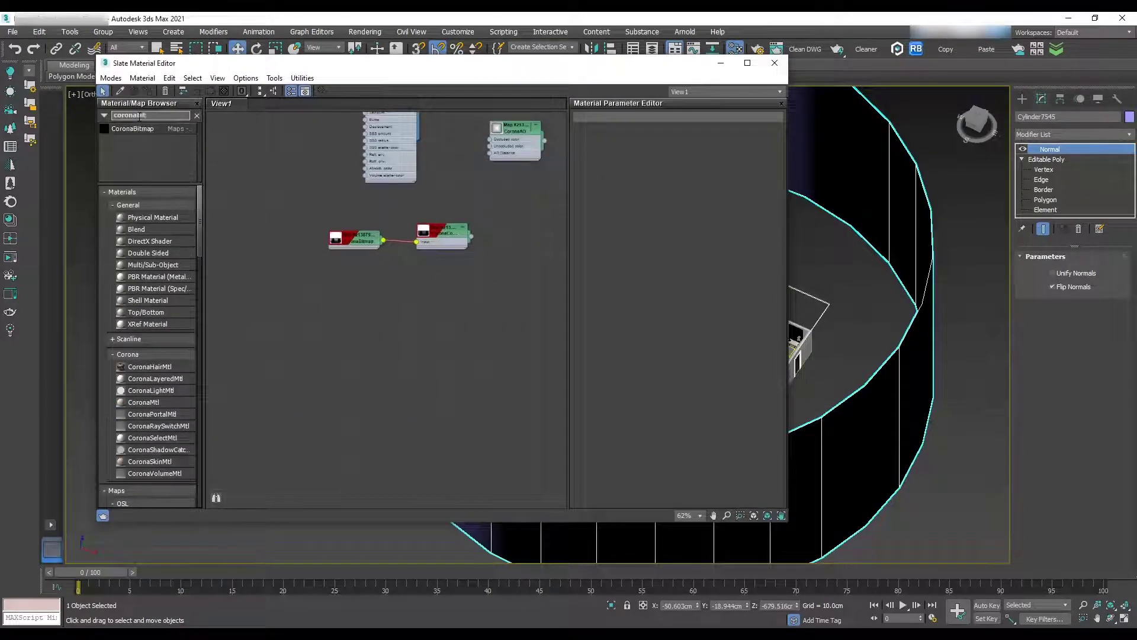
left_click_drag(133, 129, 322, 325)
- Load the panorama image 12 (1).jpg from E:\Textures\Background into the new CoronaBitmap
left_click(148, 74)
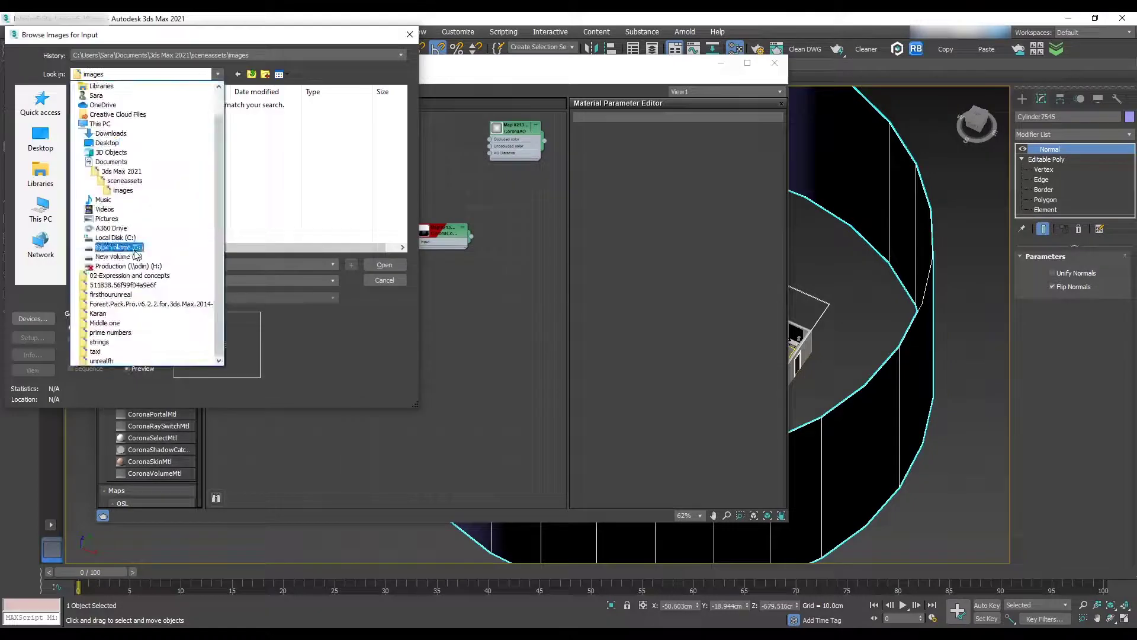
left_click(127, 246)
double_click(98, 228)
double_click(101, 206)
left_click(151, 177)
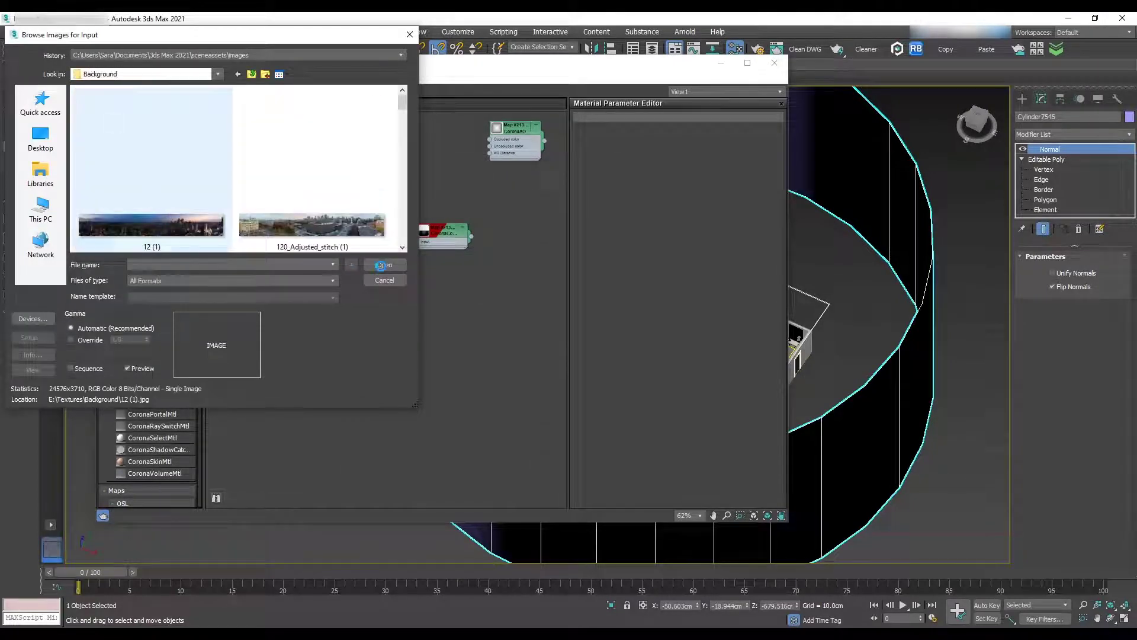
left_click(381, 265)
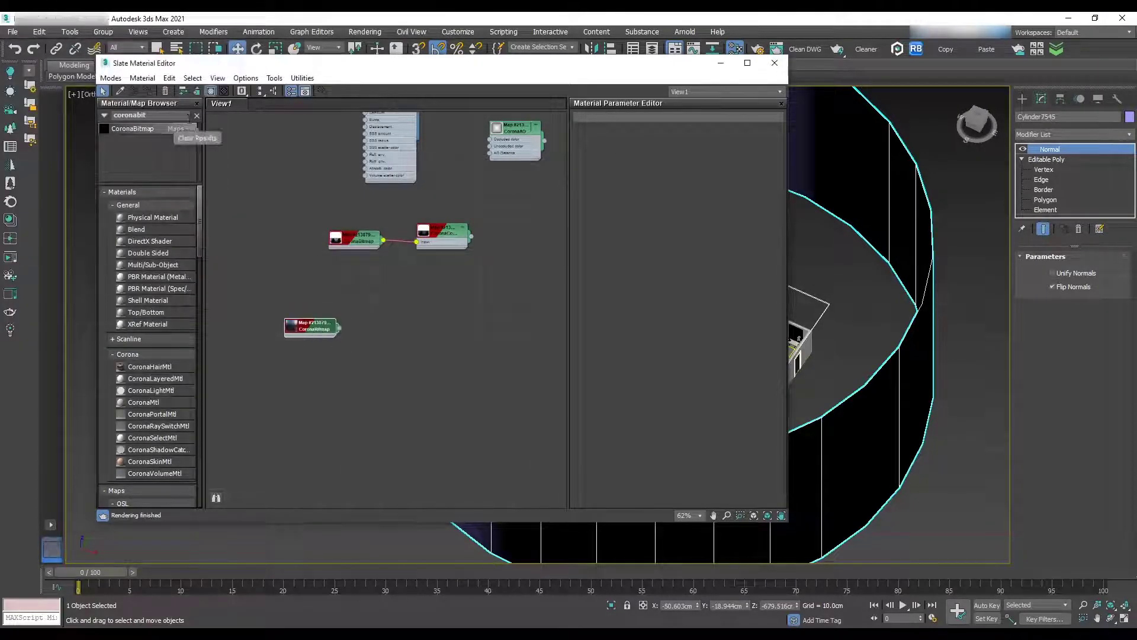
- Feed the panorama bitmap into a new CoronaColorCorrect map and set its saturation to -0.3
type("coronacolo")
left_click_drag(140, 140, 366, 330)
double_click(391, 320)
left_click(749, 201)
type("-0.3")
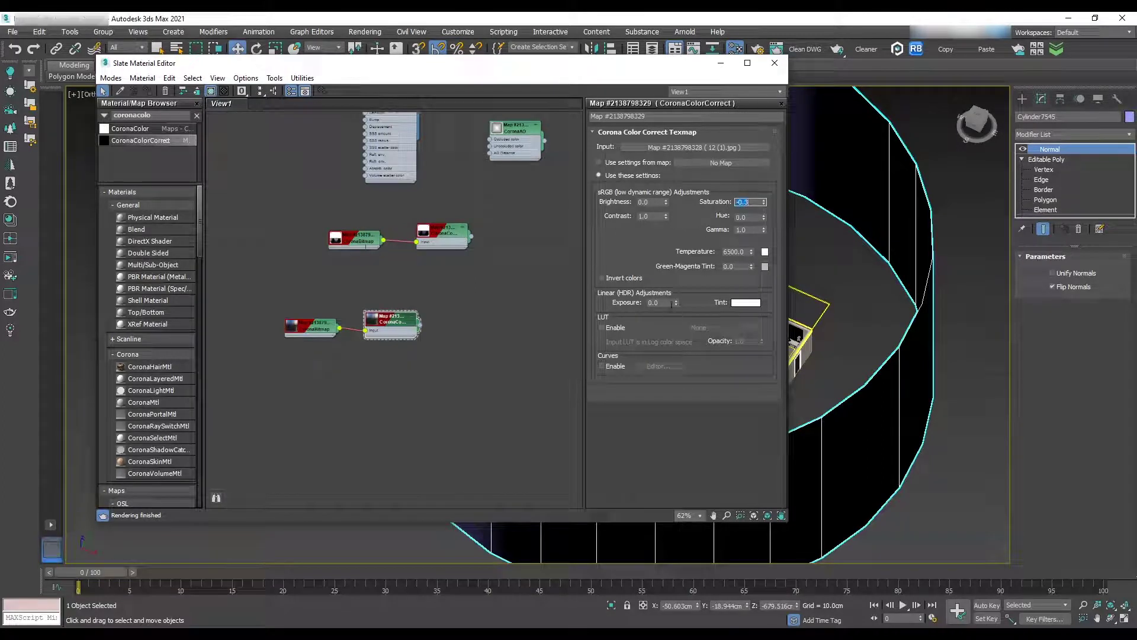
- Set the colour-correct map's exposure to -0.1 and its tint to a muted blue
left_click(669, 302)
type("-0.1")
left_click(748, 302)
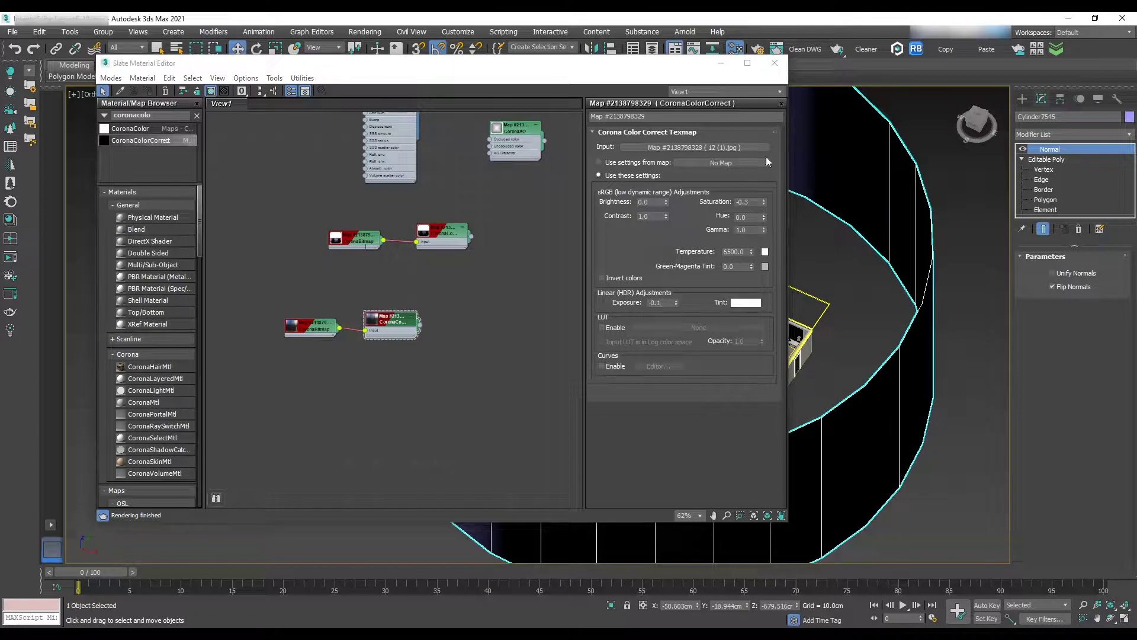
left_click_drag(963, 102, 878, 101)
left_click(916, 168)
left_click(908, 178)
left_click(921, 189)
left_click(925, 235)
- Add a CoronaLightMtl to the node view and feed the CoronaColorCorrect map into its texmap input
key("BackSpace")
key("BackSpace")
key("BackSpace")
key("BackSpace")
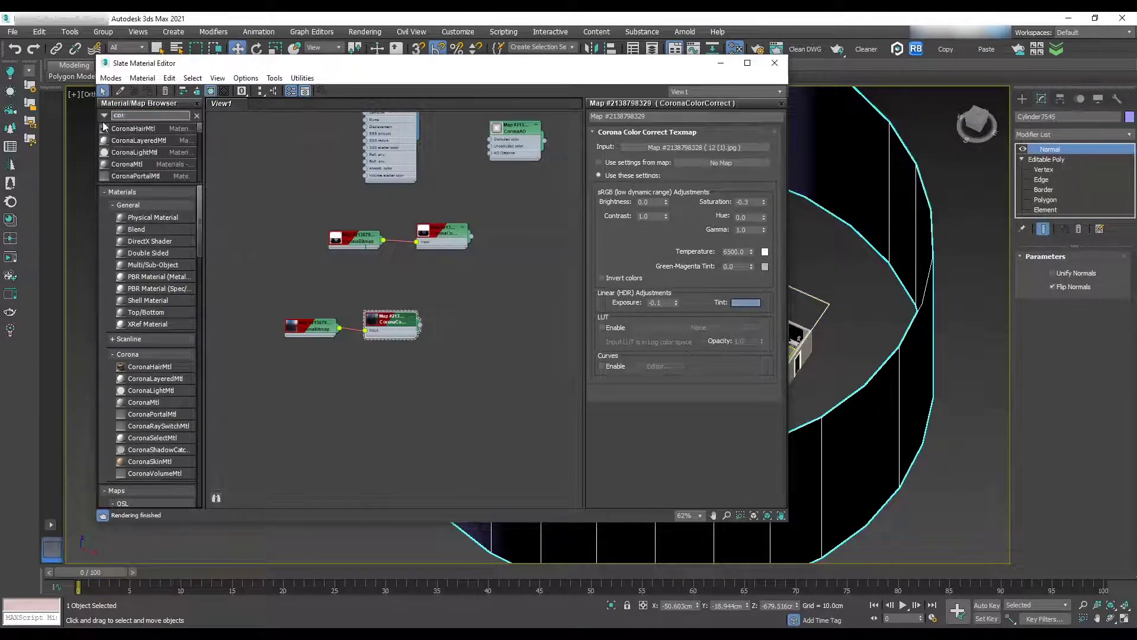
type("l")
key("Return")
left_click_drag(420, 330, 461, 330)
- Set the CoronaLightMtl's intensity to 15, turn off Visible in reflections, and close the material editor
double_click(486, 320)
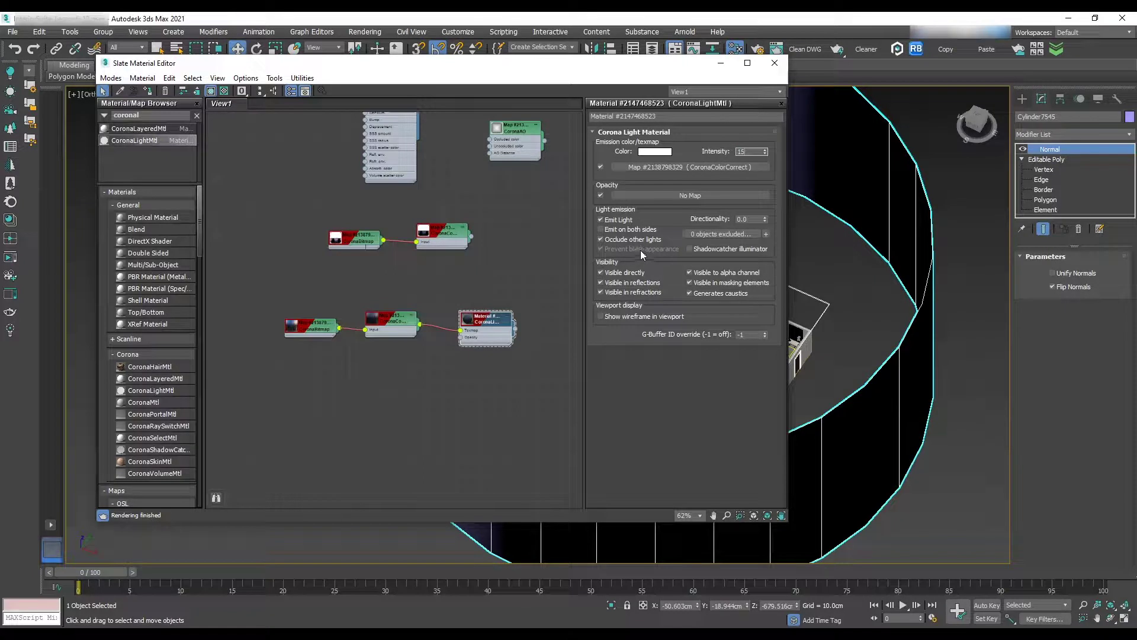
left_click(600, 282)
left_click(774, 63)
- Turn off Receive Shadows and Cast Shadows in the background cylinder's object properties
scroll(823, 186, "down", 2)
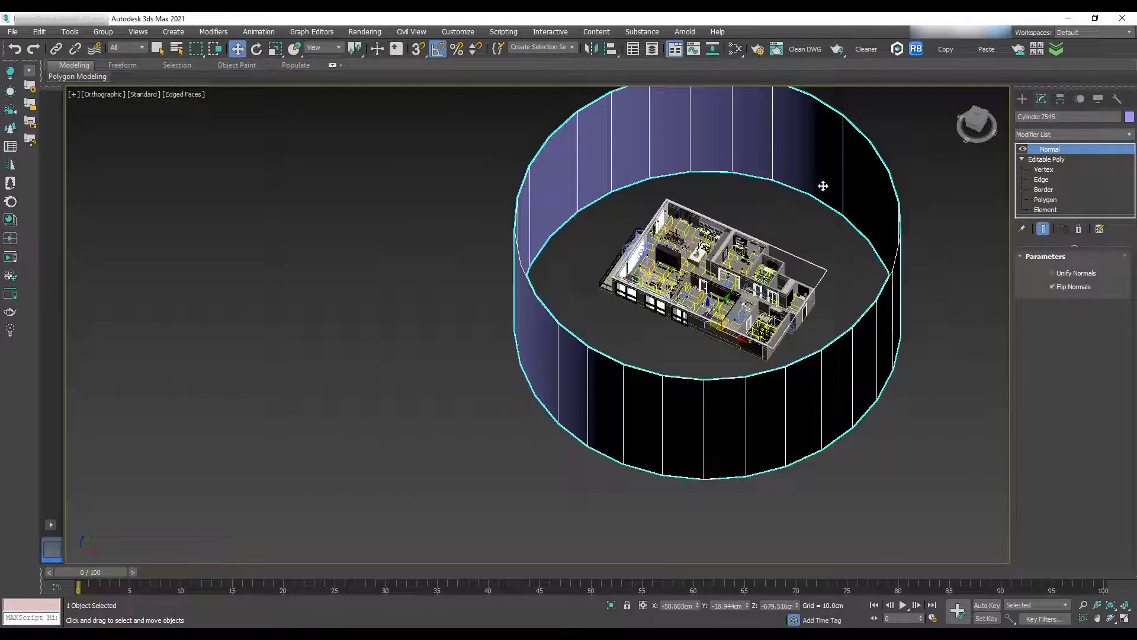
right_click(823, 185)
left_click(853, 270)
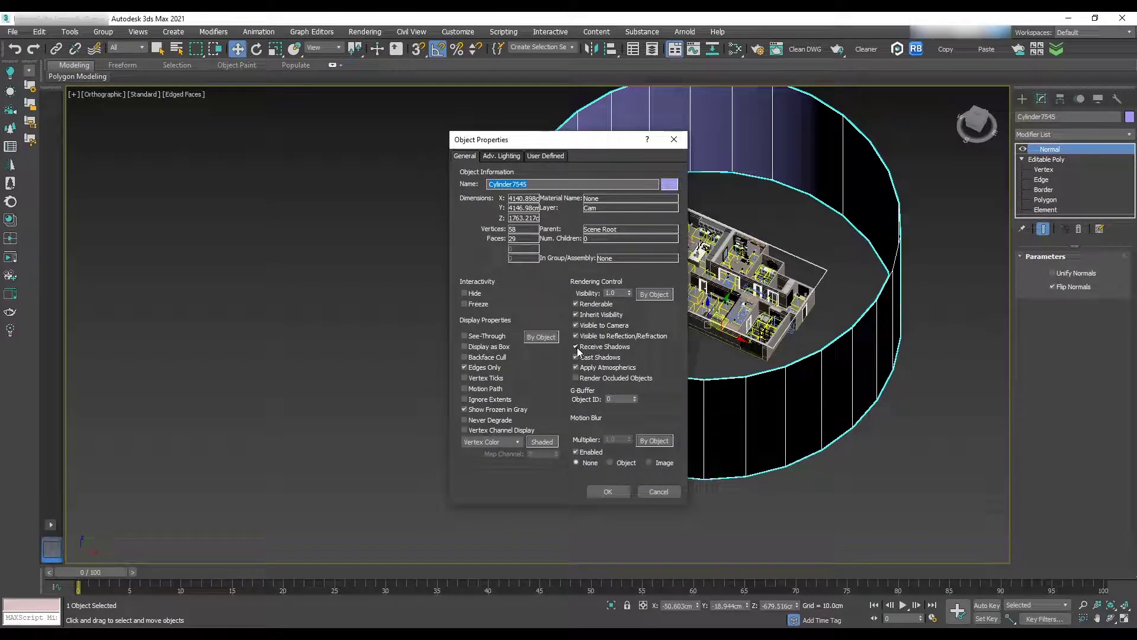
left_click(577, 348)
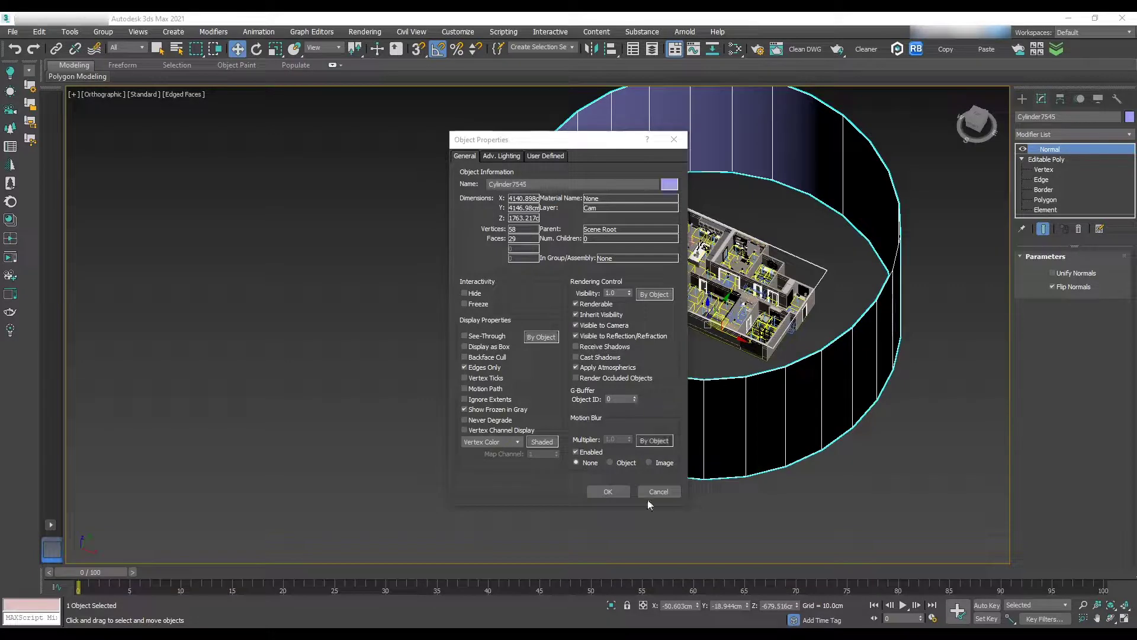
left_click(609, 490)
- Assign the panorama CoronaLightMtl to the selected background cylinder and close the material editor
scroll(716, 319, "down", 4)
scroll(716, 318, "up", 5)
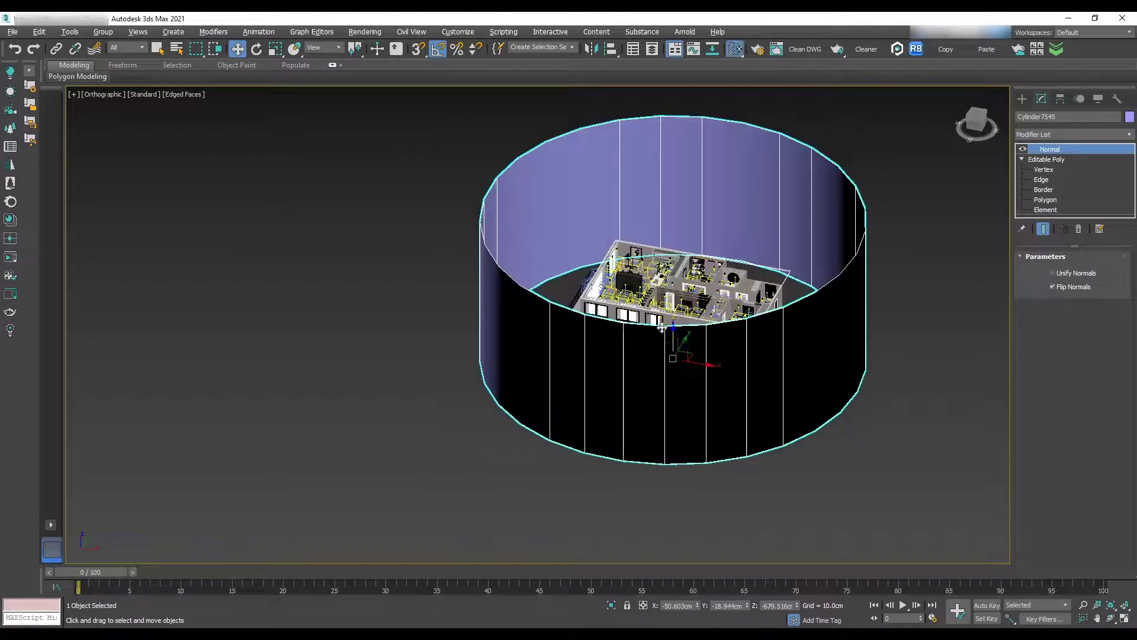
key("m")
right_click(482, 331)
left_click(521, 356)
left_click(775, 63)
- Switch the viewport to the LivingArea camera
middle_click_drag(624, 229, 555, 251)
scroll(555, 251, "up", 4)
left_click(114, 95)
mouse_move(178, 106)
left_click(337, 145)
- Run an interactive render of the living area, inspect the windows up close, and stop it
left_click(757, 48)
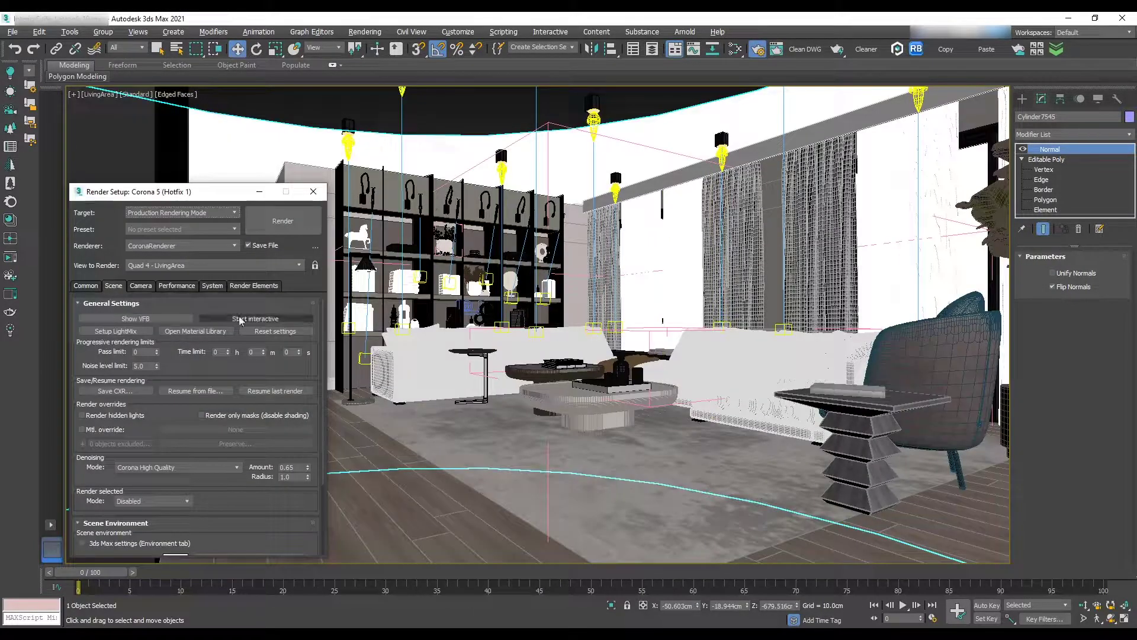
left_click(255, 319)
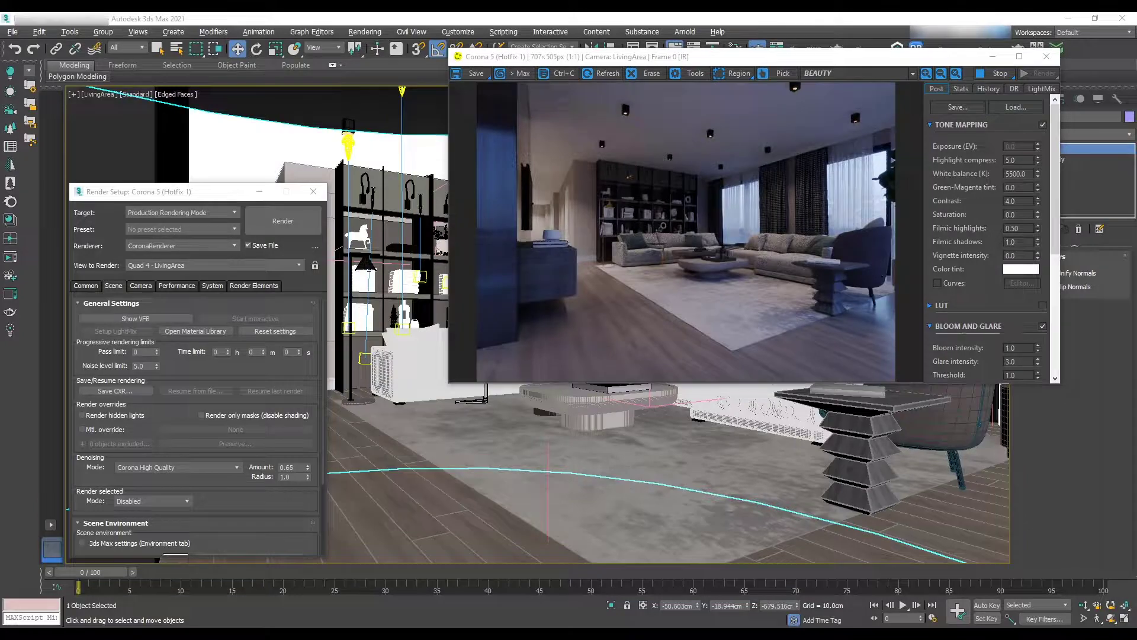
scroll(836, 222, "up", 1)
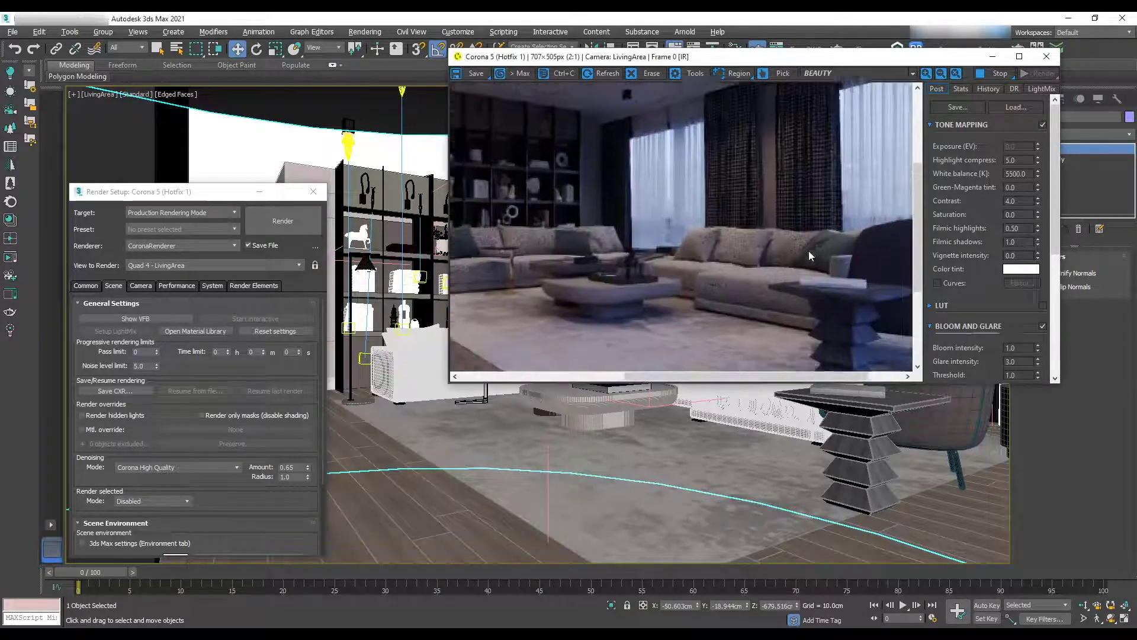
left_click(991, 73)
scroll(790, 225, "down", 1)
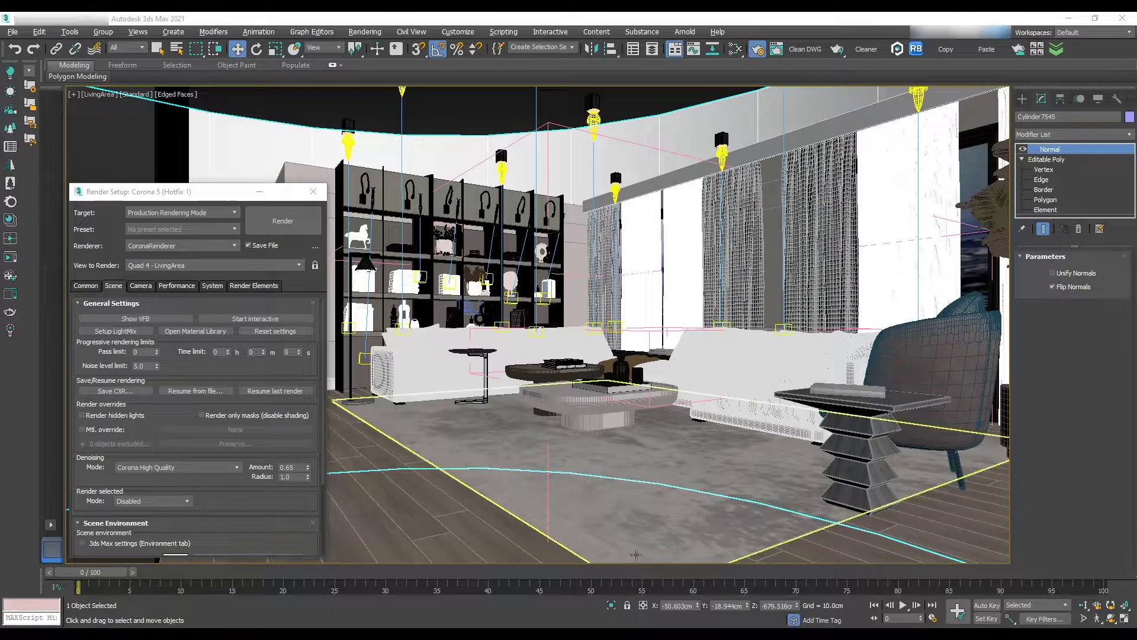
- Isolate the panorama cylinder in the LivingArea view, lower it to about Z -915 cm, and exit isolation
left_click(614, 606)
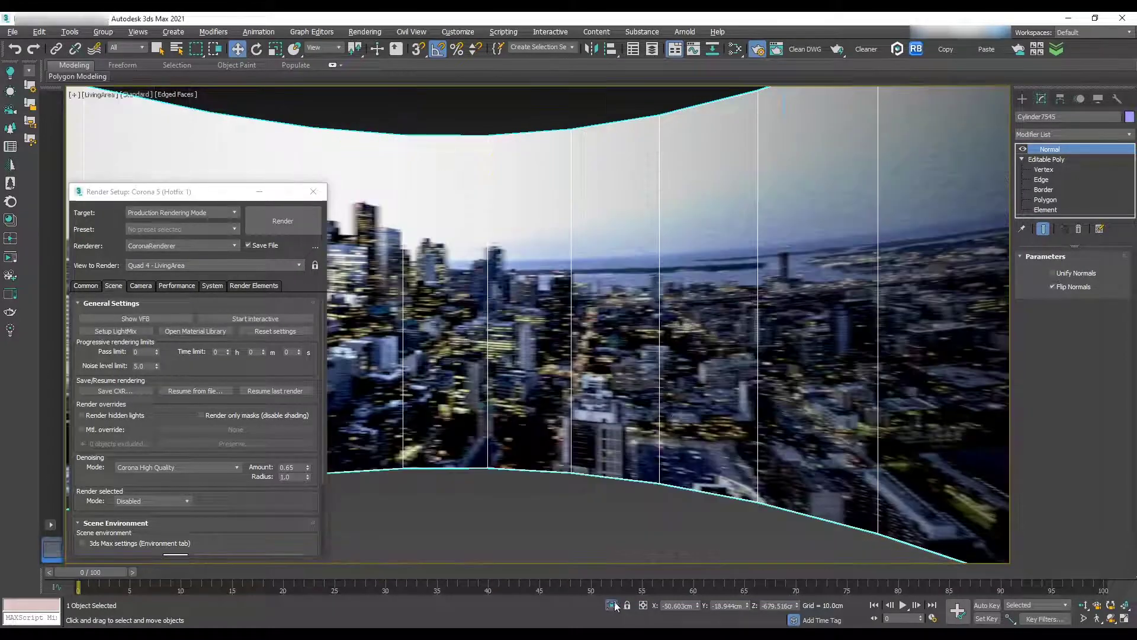
left_click(93, 97)
left_click(151, 308)
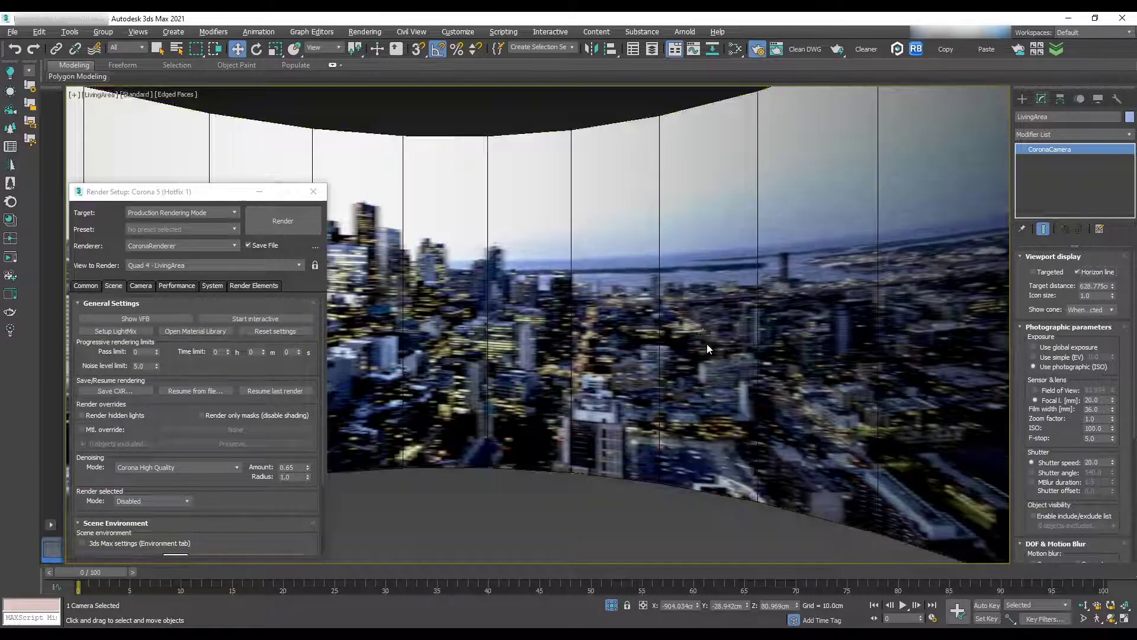
left_click(706, 343)
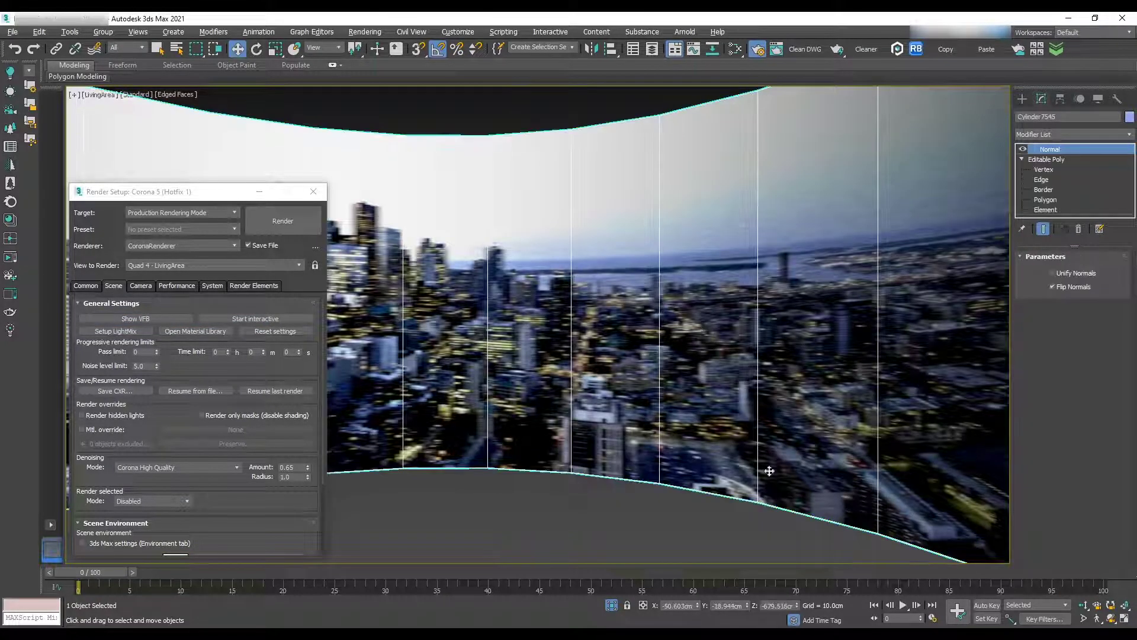
left_click_drag(797, 605, 808, 171)
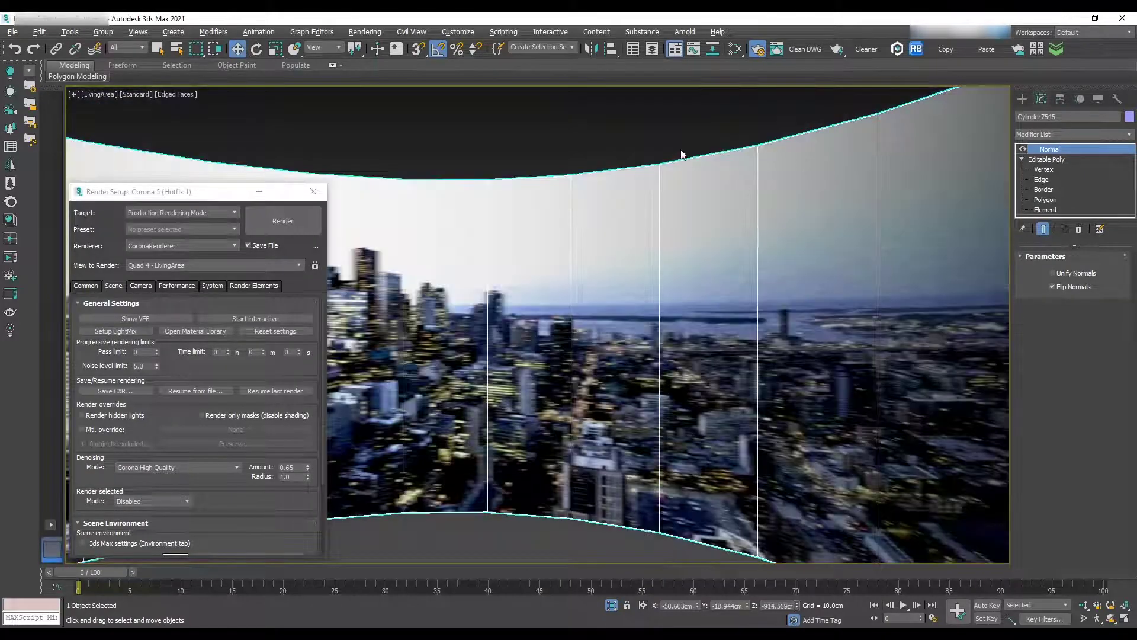
left_click(612, 605)
left_click(610, 285)
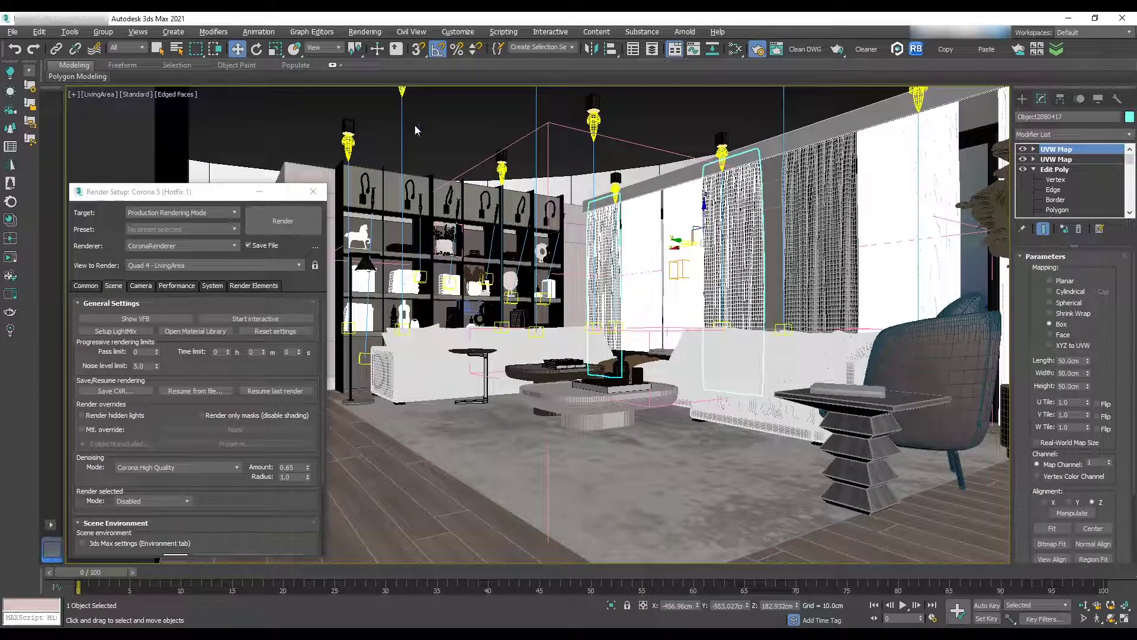
- Switch the viewport to the PowderRoom camera, check it with an interactive render, and stop the render
left_click(102, 96)
mouse_move(148, 105)
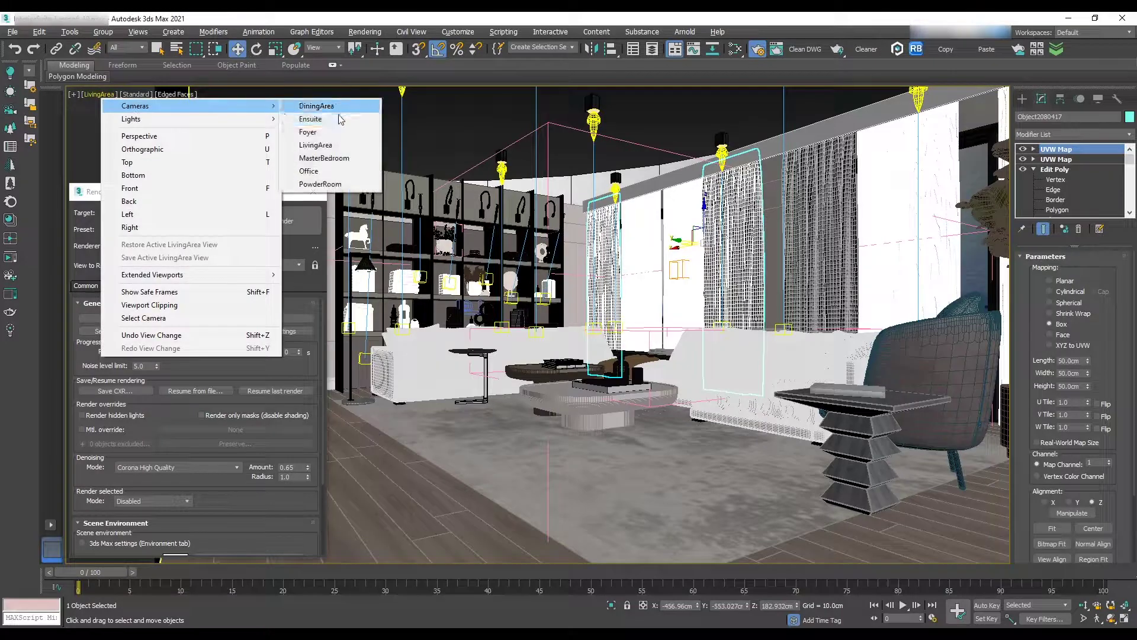
left_click(325, 185)
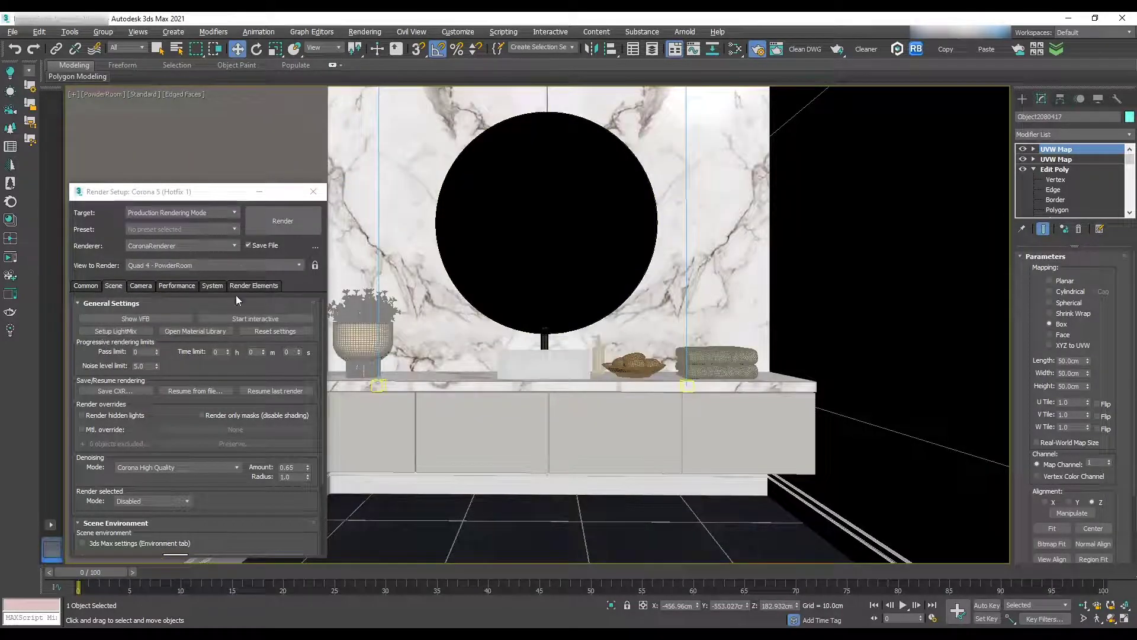
left_click(234, 318)
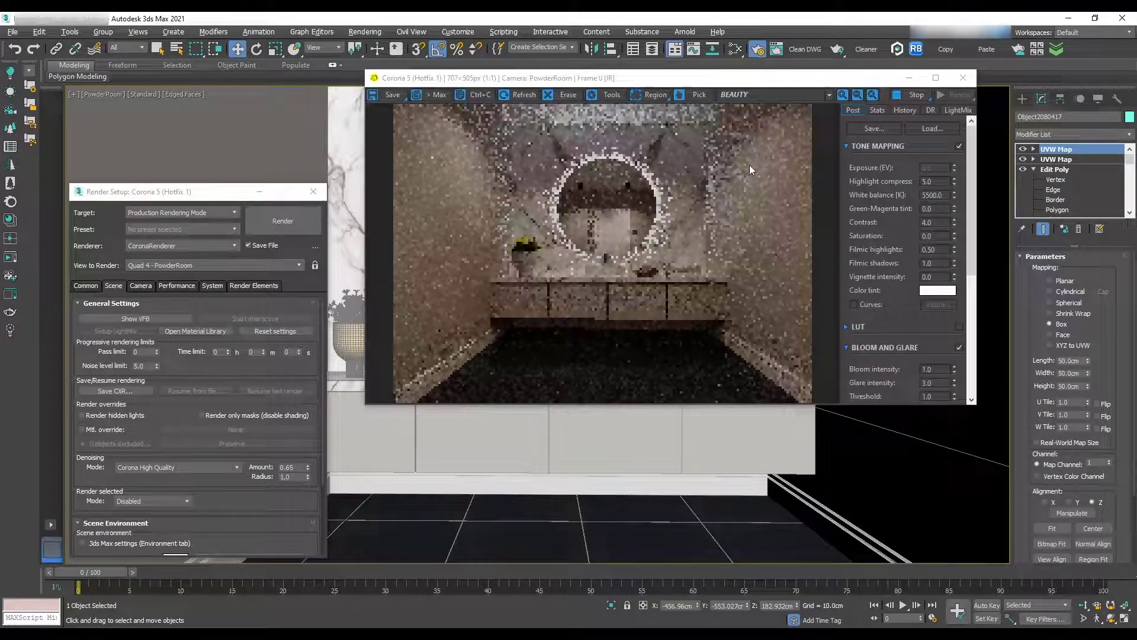
left_click(916, 95)
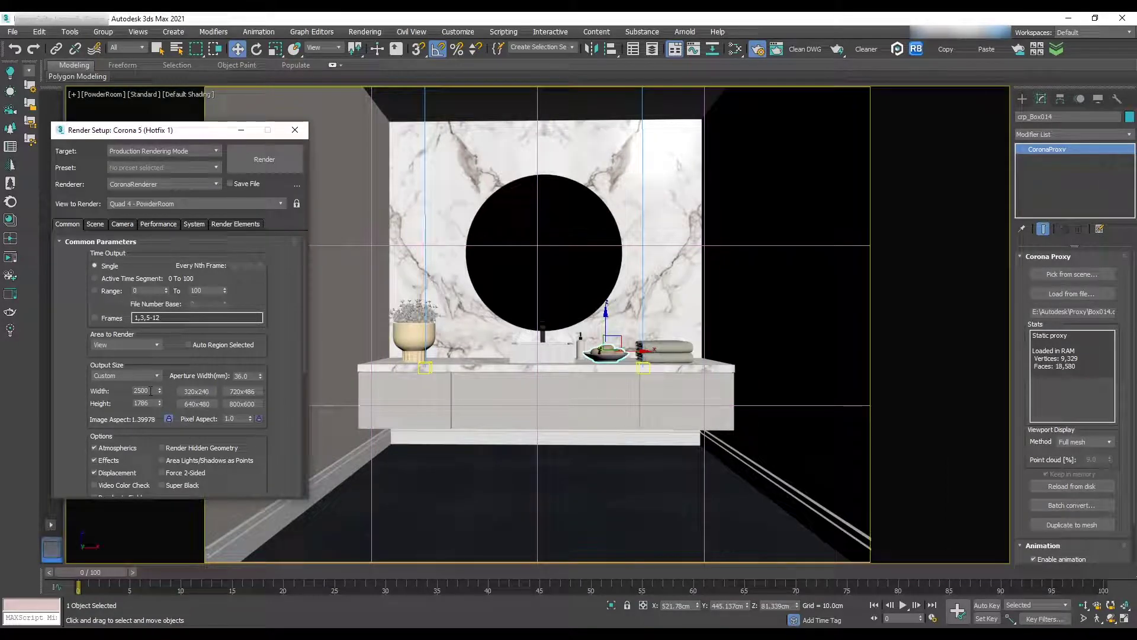
- Set the render output width to 5000 pixels
type("5000")
key("Return")
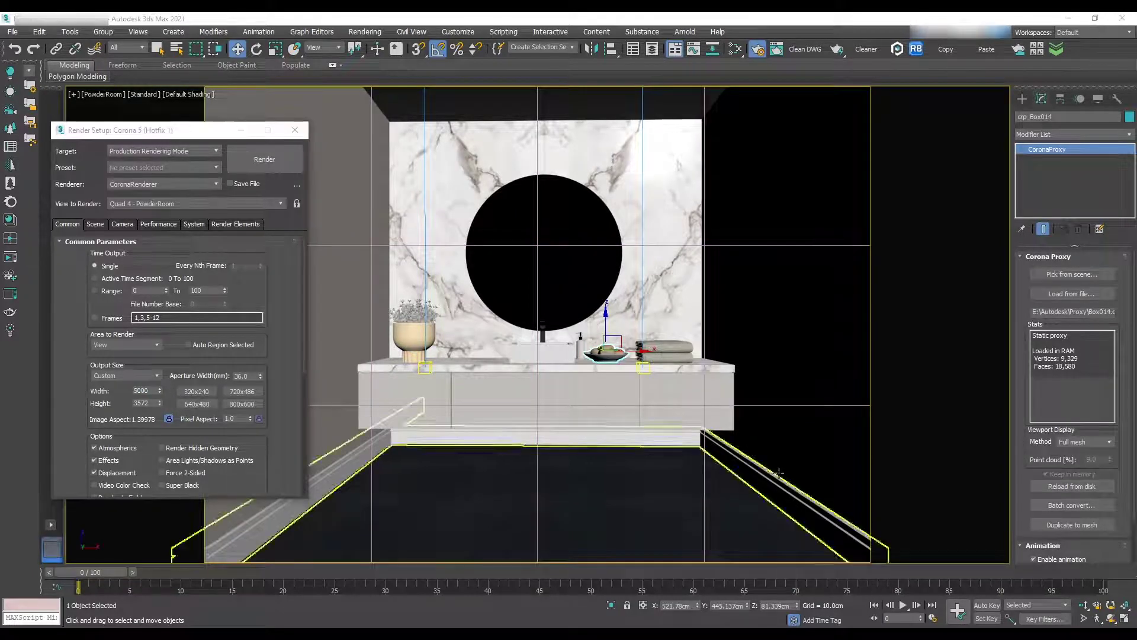
- Choose a render output location and create a new folder named Render inside E:\InteriorSuite
scroll(292, 385, "down", 3)
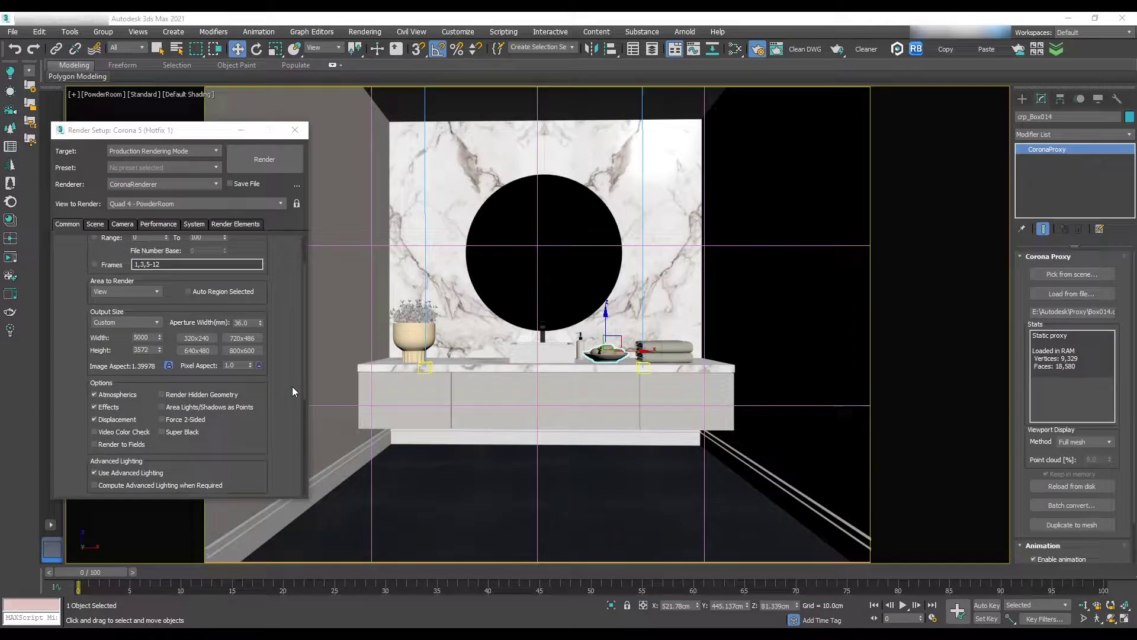
scroll(293, 386, "down", 1)
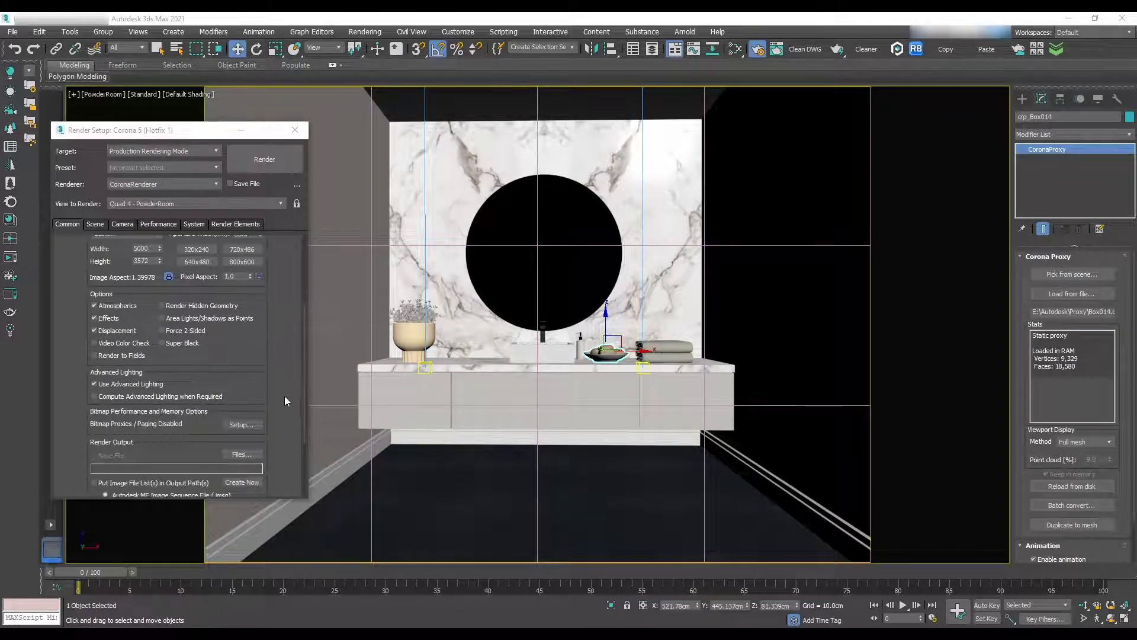
left_click(256, 455)
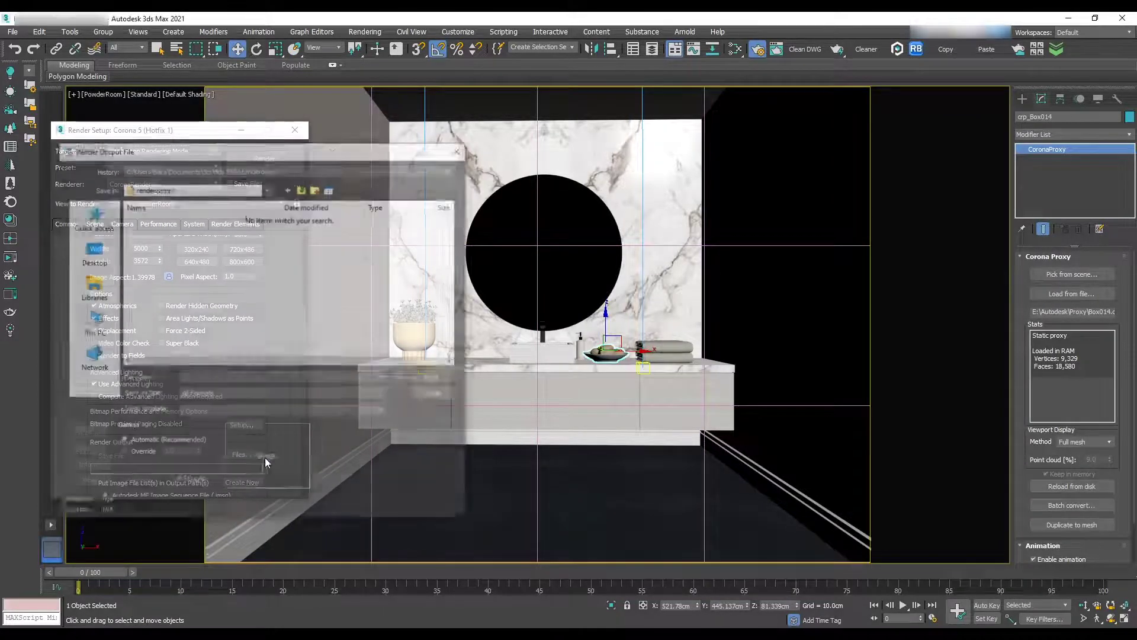
left_click_drag(333, 155, 674, 101)
left_click(610, 135)
left_click(534, 323)
right_click(487, 207)
mouse_move(533, 340)
left_click(673, 340)
type("Render")
key("Return")
- Set the render output file to PowderRoom.jpg inside the Render folder
double_click(521, 190)
left_click(551, 325)
type("Powde")
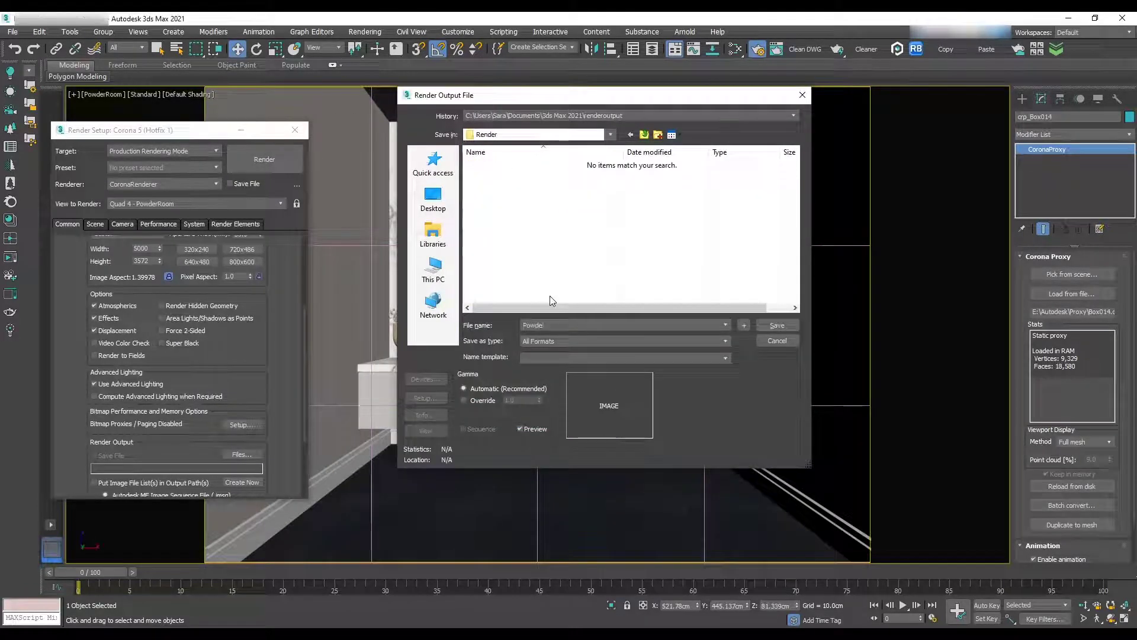
left_click(776, 325)
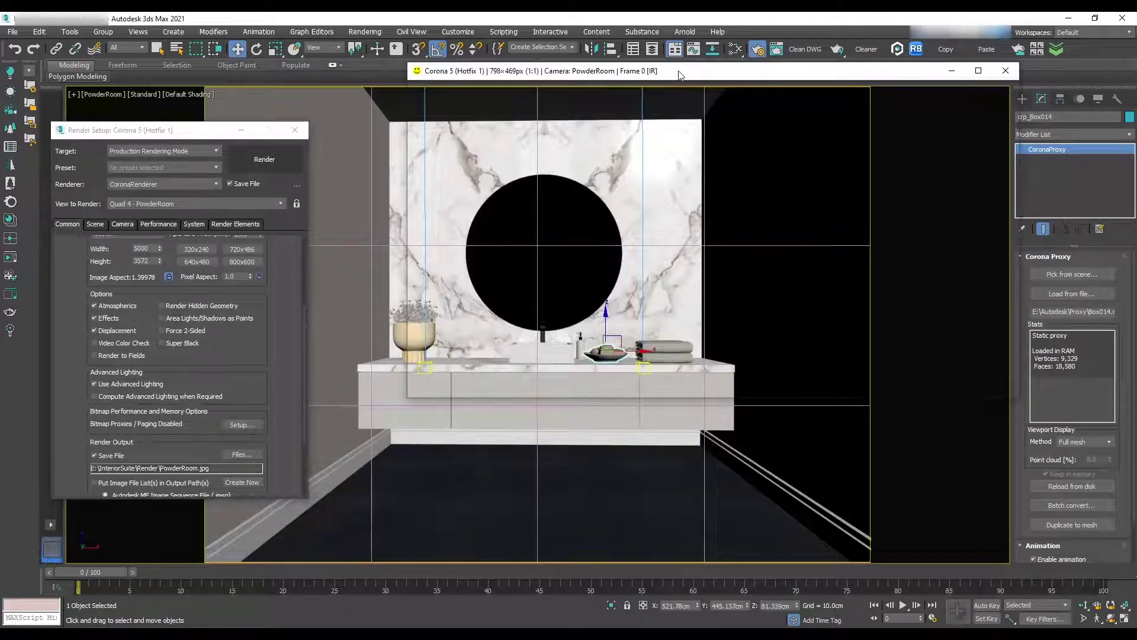
- Run the production render of the PowderRoom camera and save the result from the frame buffer
key("shift+q")
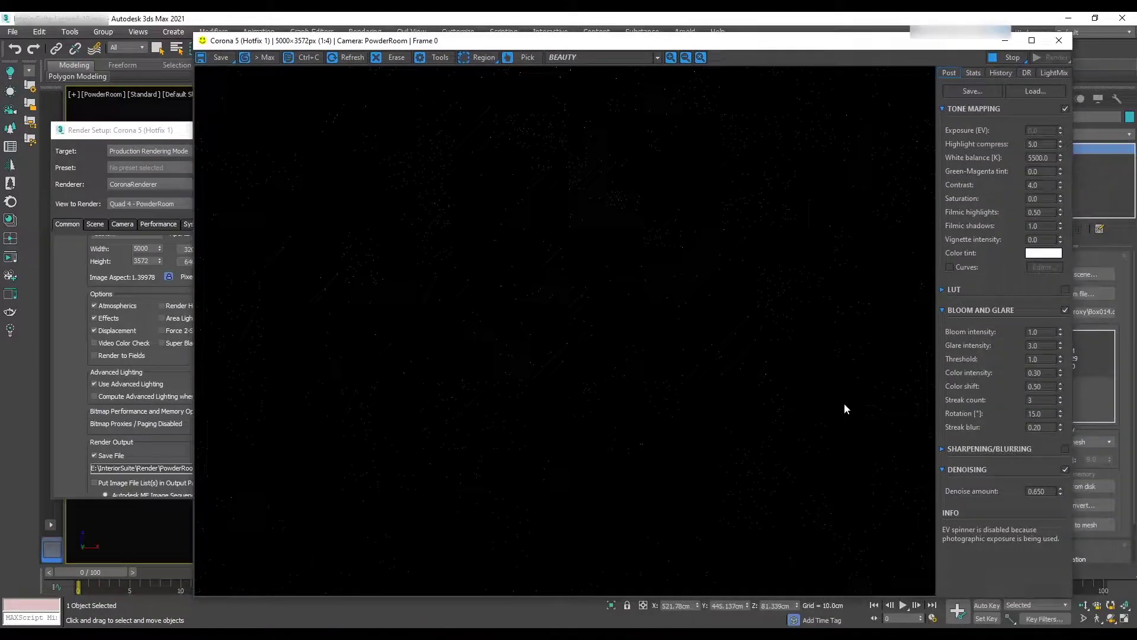
left_click(218, 58)
left_click(218, 74)
left_click(146, 258)
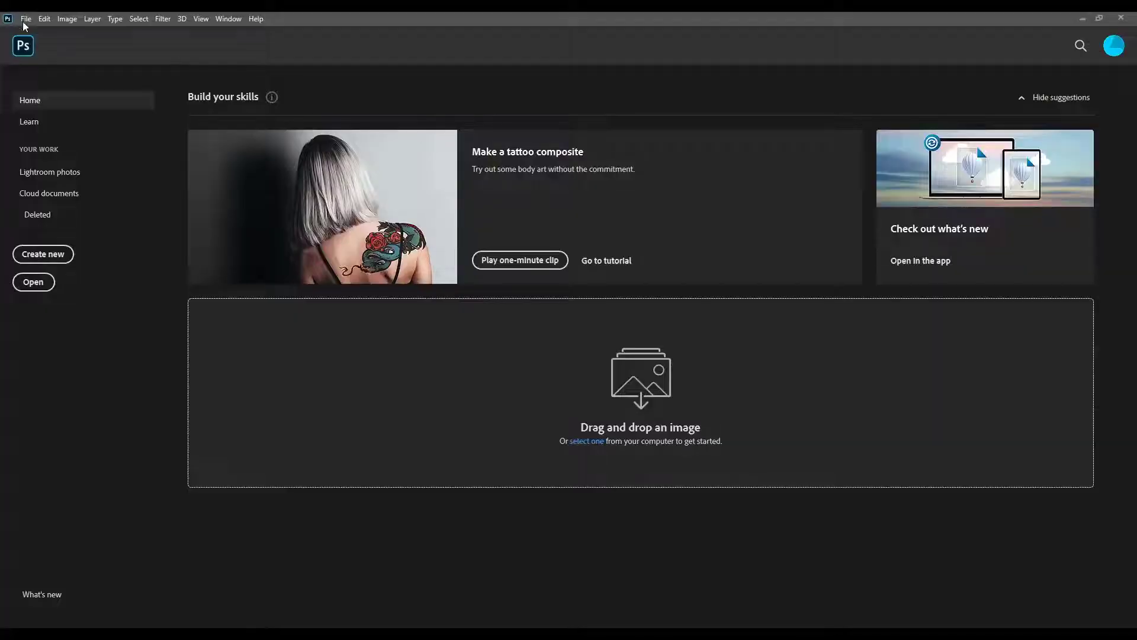
- Switch to Photoshop and browse drive E: for the folder holding the dining area renders to open
left_click(26, 19)
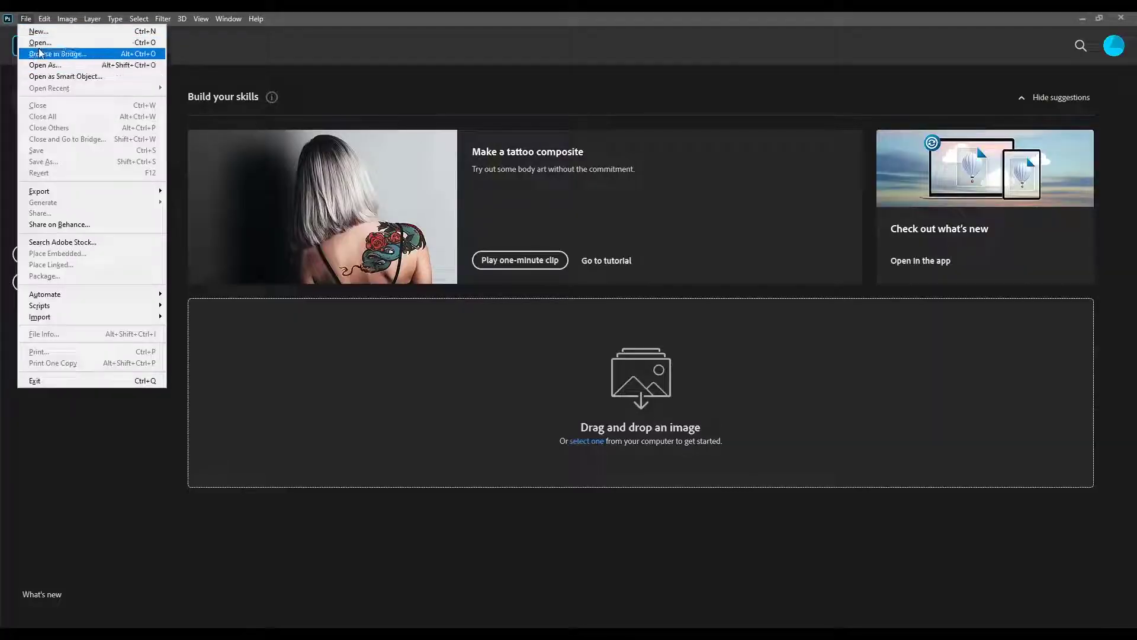
left_click(37, 54)
left_click(410, 376)
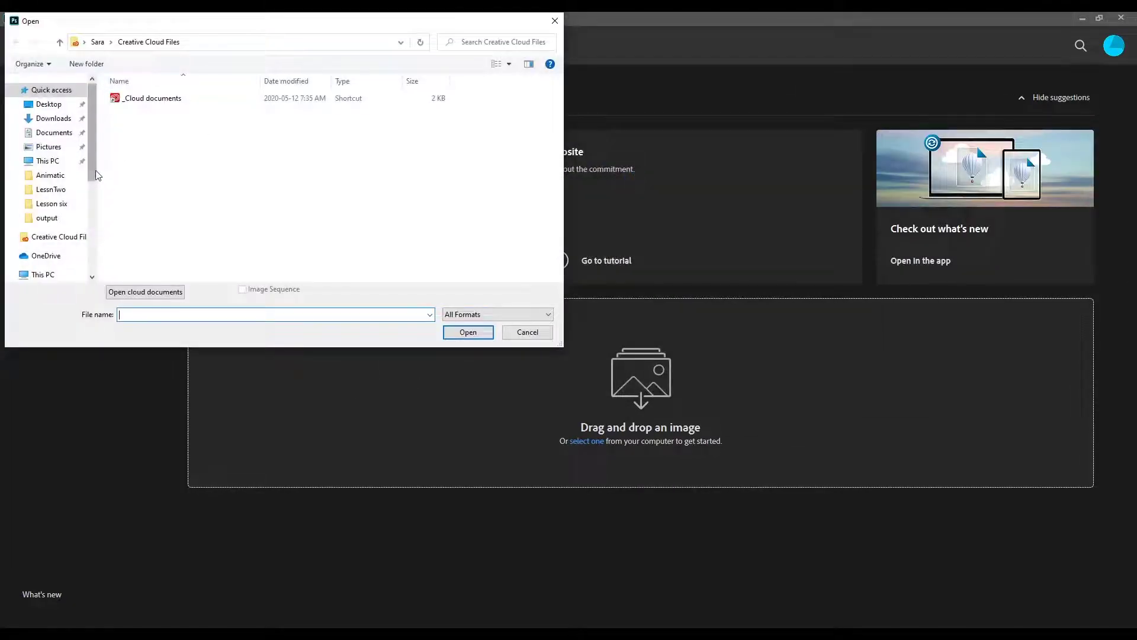
scroll(83, 237, "down", 5)
left_click(81, 243)
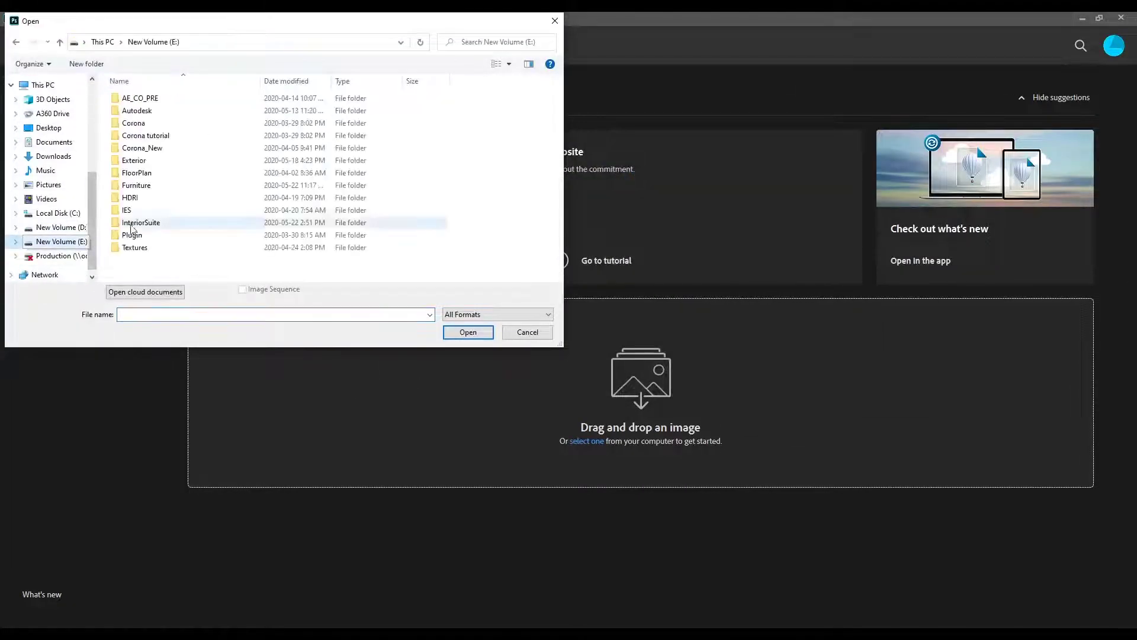
double_click(136, 225)
left_click(157, 44)
double_click(143, 135)
double_click(140, 186)
double_click(213, 123)
- Open DiningArea.jpg together with its Reflect, Refract, WireColor, BloomGlare and CTexmap render passes
left_click(145, 123)
left_click(208, 123, "ctrl")
left_click(272, 125, "ctrl")
left_click(336, 126, "ctrl")
left_click(399, 118, "ctrl")
left_click(464, 118, "ctrl")
left_click(468, 332)
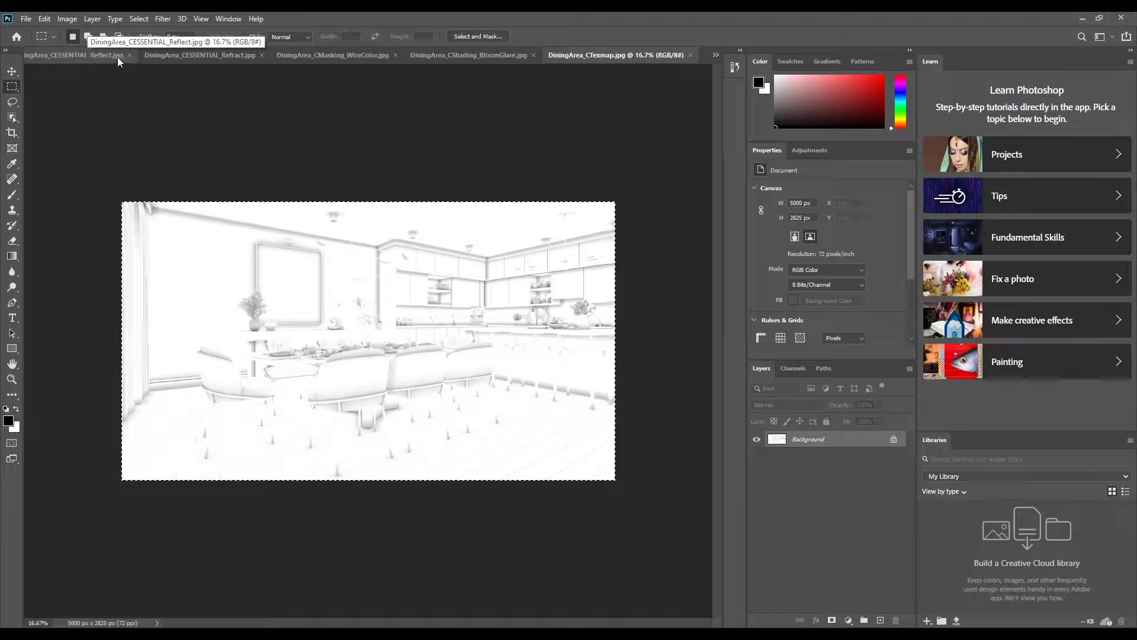
- Paste the full CTexmap and CESSENTIAL_Reflect passes into DiningArea.jpg as separate layers
left_click(236, 56)
key("ctrl+a")
key("ctrl+c")
left_click(74, 56)
key("ctrl+v")
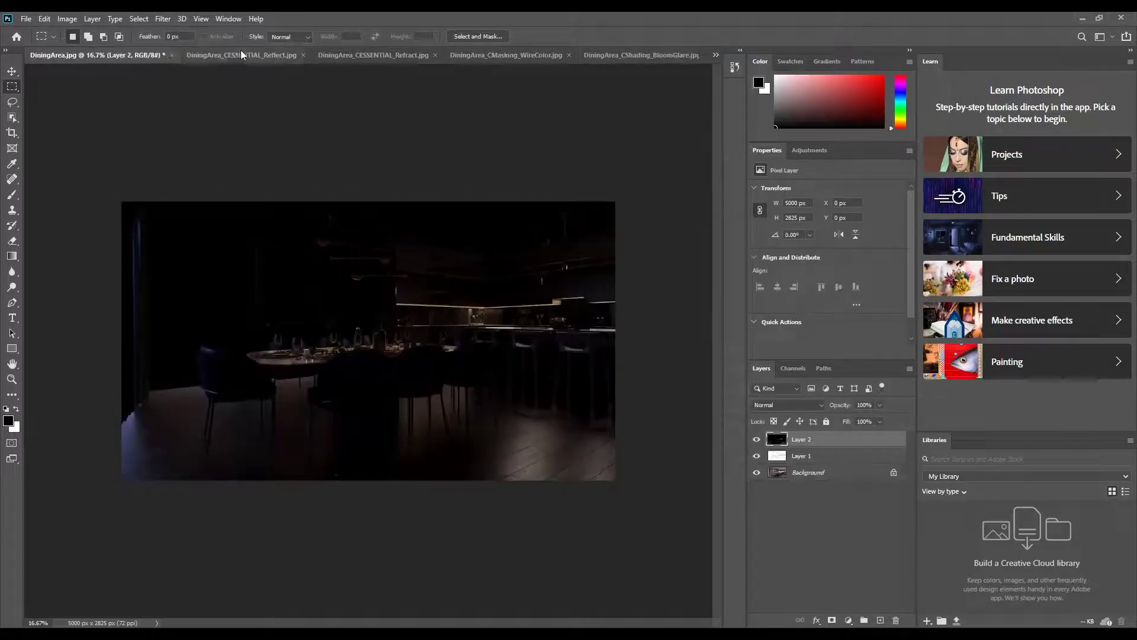
- Copy the entire CESSENTIAL_Refract pass and paste it into DiningArea.jpg as a new layer
left_click(355, 56)
key("ctrl+a")
key("ctrl+c")
left_click(76, 56)
key("ctrl+v")
- Copy the entire CMasking_WireColor pass and paste it into DiningArea.jpg as a new layer
left_click(396, 56)
left_click(498, 56)
key("ctrl+a")
key("ctrl+c")
left_click(71, 55)
key("ctrl+v")
- Copy the entire CShading_BloomGlare pass and paste it into DiningArea.jpg as a new layer
left_click(640, 55)
key("ctrl+a")
key("ctrl+c")
left_click(77, 56)
key("ctrl+v")
- Close all the render pass documents, leaving only DiningArea.jpg open
left_click(717, 55)
left_click(747, 124)
left_click(699, 55)
left_click(570, 56)
left_click(517, 55)
left_click(368, 56)
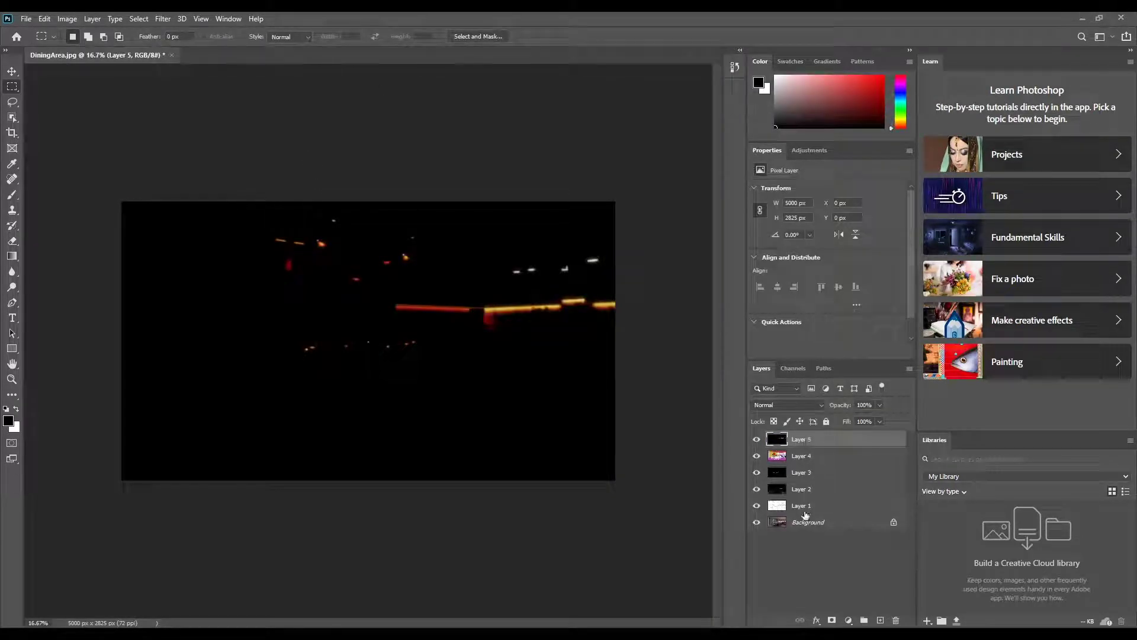
- Group Layer 1, Layer 2, Layer 3 and Layer 5, leaving out the coloured wire mask layer
left_click(804, 508)
left_click(805, 490, "ctrl")
left_click(806, 474, "ctrl")
left_click(806, 442, "ctrl")
left_click_drag(809, 509, 863, 619)
- Rename the new layer group as Adjustment
right_click(804, 440)
right_click(794, 442)
key("Escape")
double_click(801, 438)
- Group Layer 4 into a new group named selection and move the Adjustment group beneath it
left_click_drag(801, 456, 865, 620)
type("selection")
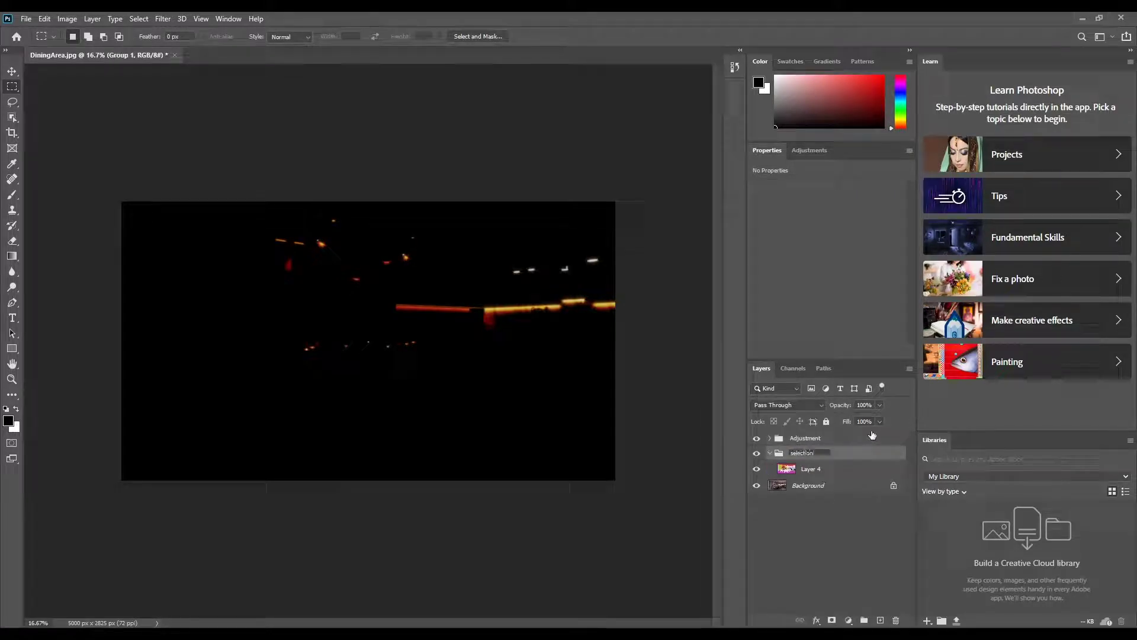
left_click(810, 468)
left_click(769, 453)
left_click_drag(806, 438, 799, 469)
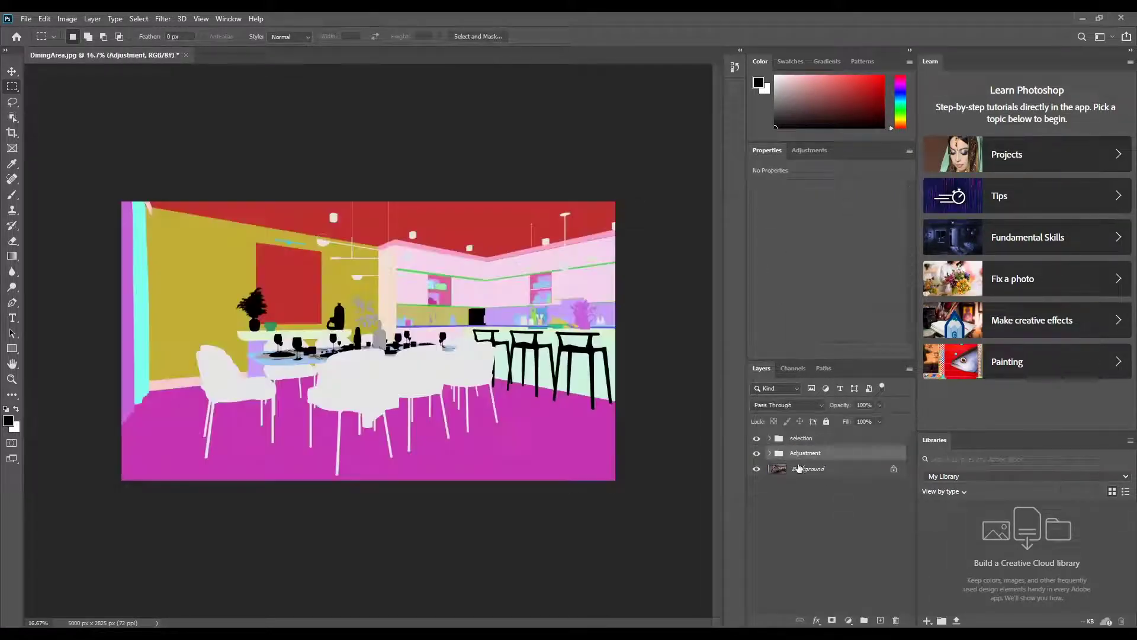
- Hide the selection group and Layers 5, 3 and 2 in the Adjustment group, with Layer 1 selected
left_click(756, 438)
left_click(769, 453)
left_click(824, 519)
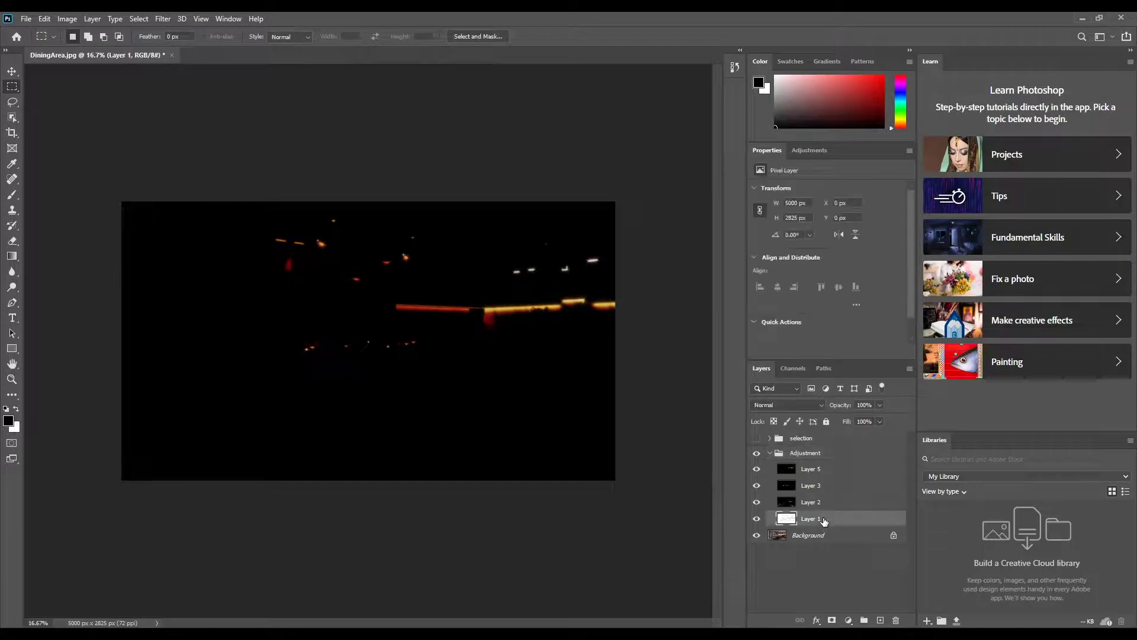
left_click_drag(757, 469, 764, 499)
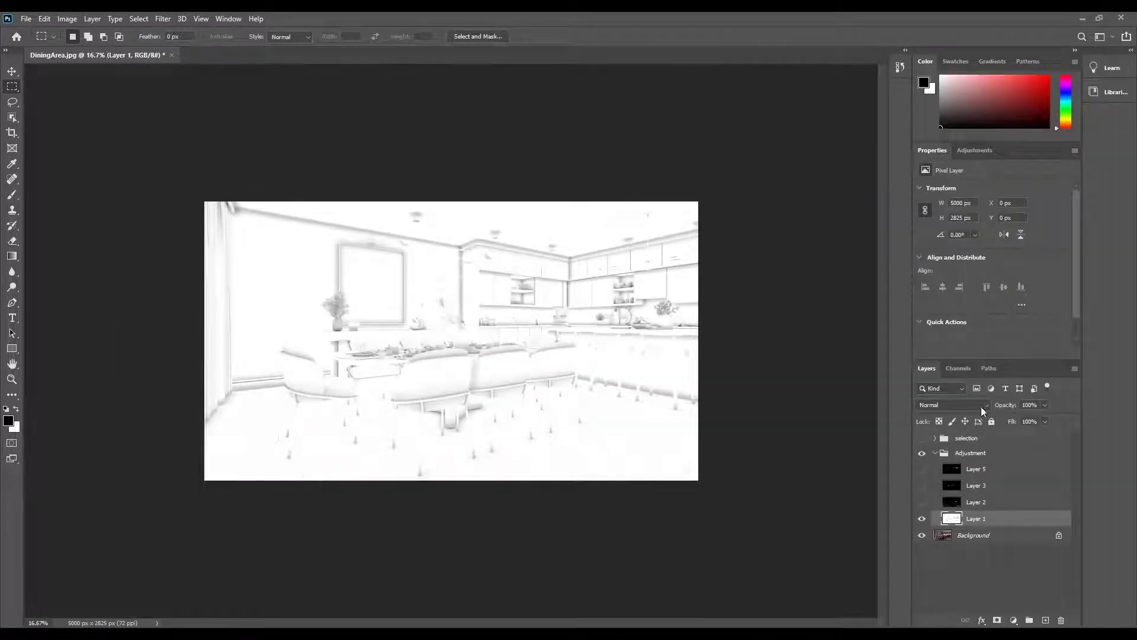
- Set Layer 1's blend mode to Multiply and lower its opacity
left_click(989, 408)
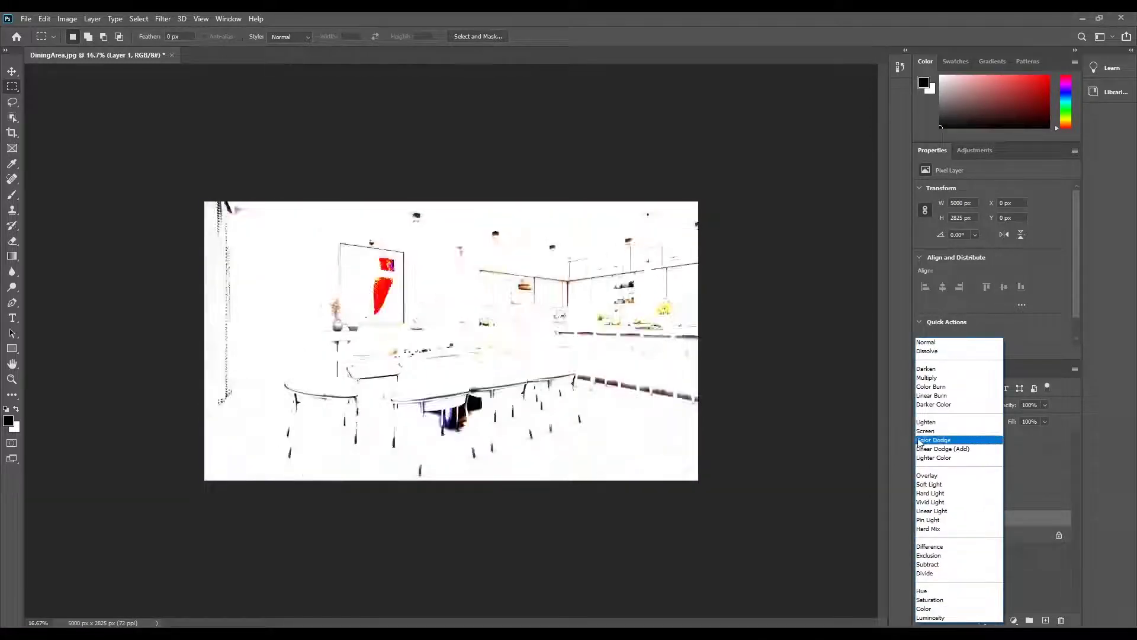
left_click(927, 377)
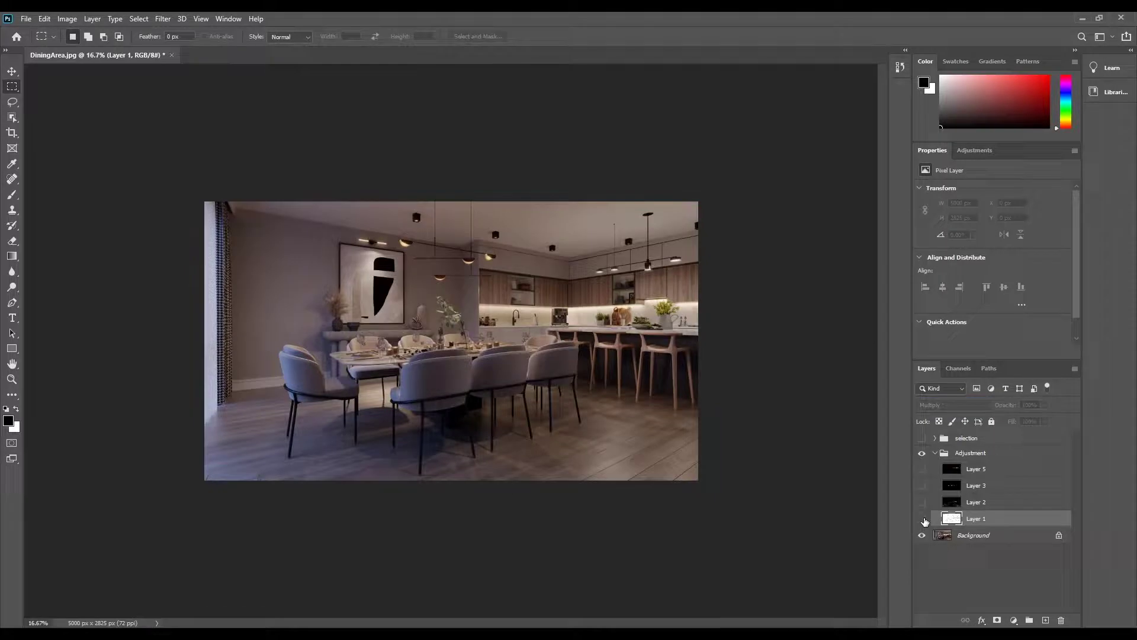
left_click(1044, 405)
left_click_drag(1041, 409, 1002, 418)
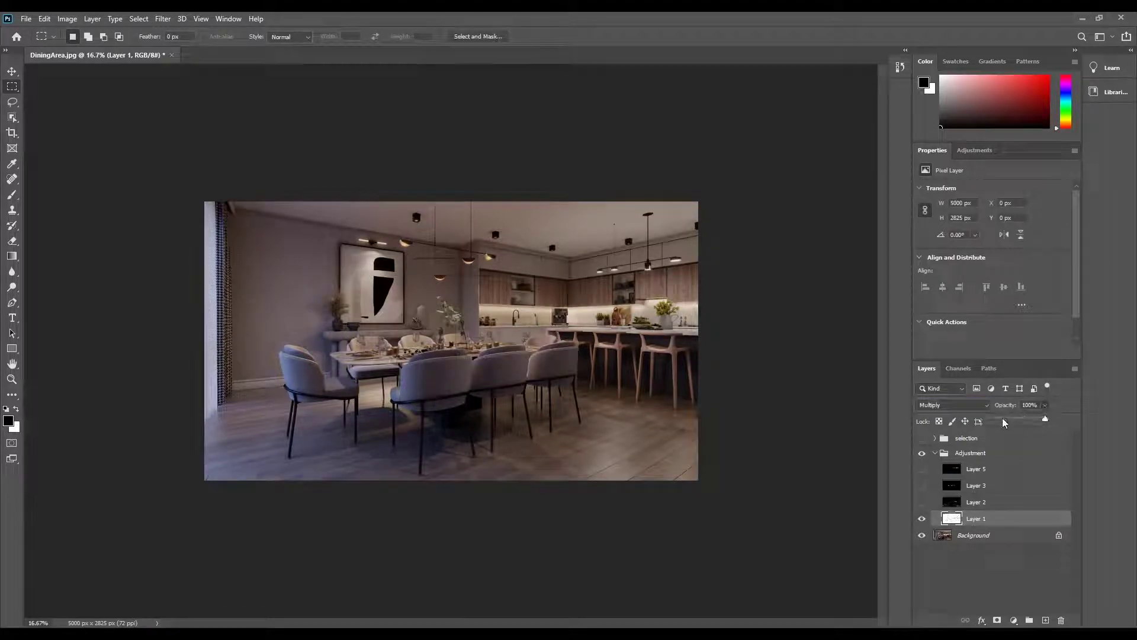
- Show Layer 2, set its blend mode to Screen, compare it on and off, and reduce its opacity to 33%
left_click(977, 502)
left_click(922, 503)
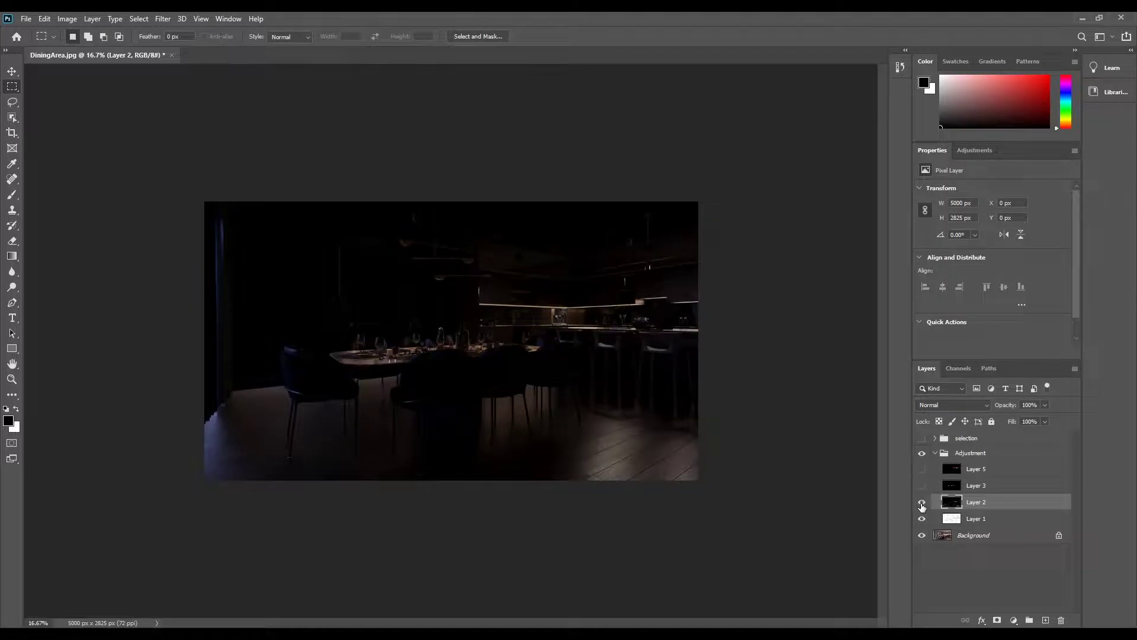
left_click(960, 406)
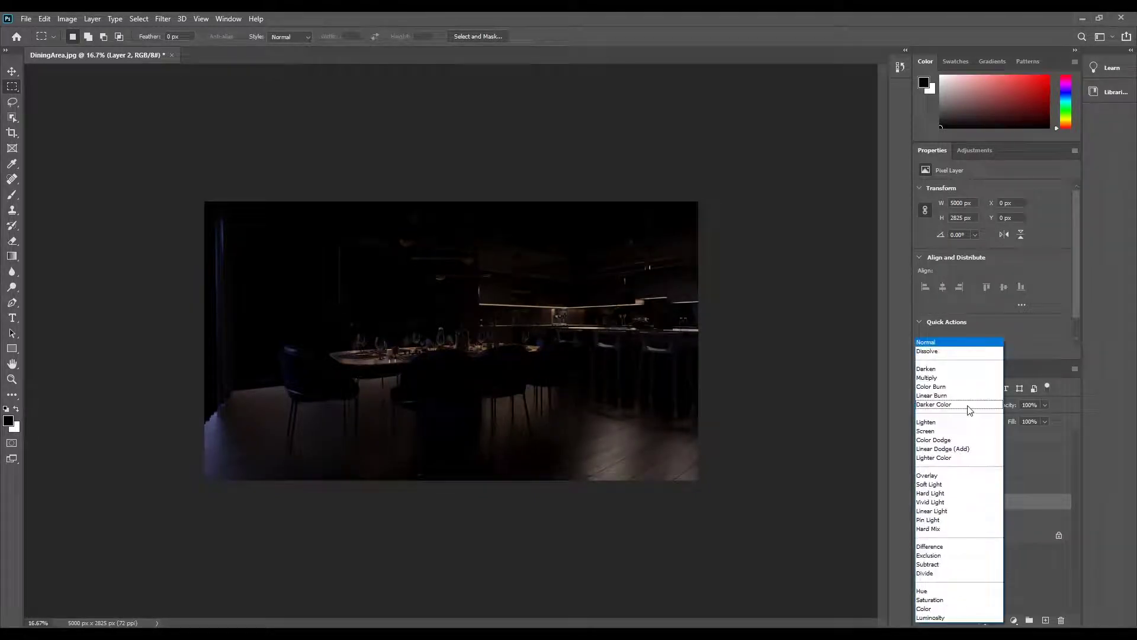
left_click(948, 431)
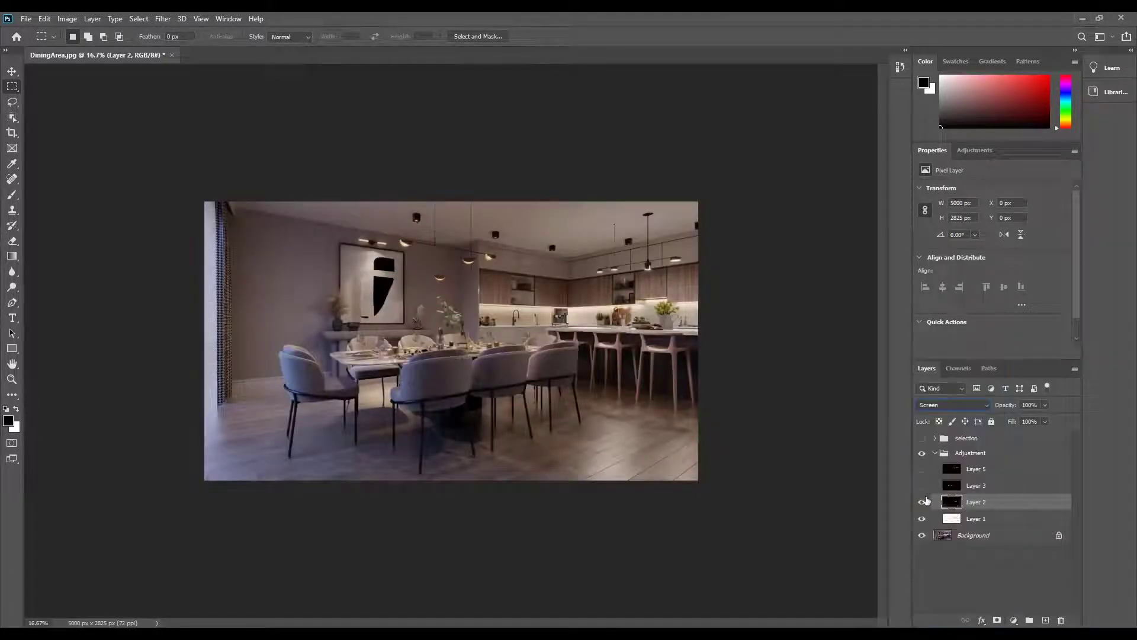
left_click(922, 503)
left_click(922, 503)
left_click(922, 503)
left_click(922, 503)
left_click(1044, 406)
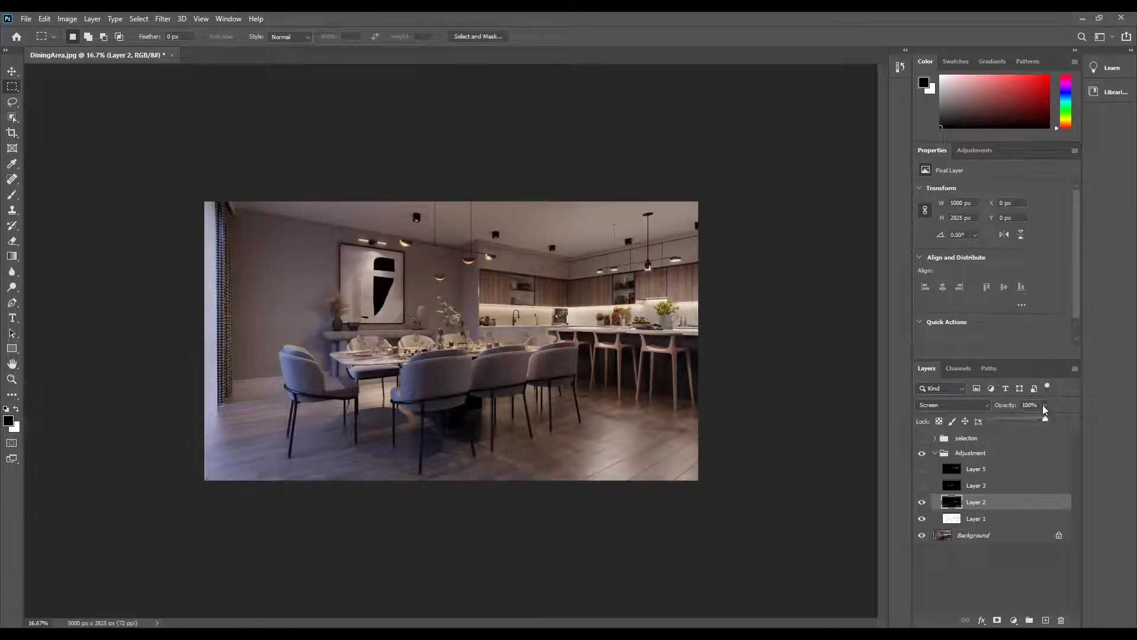
left_click(1009, 418)
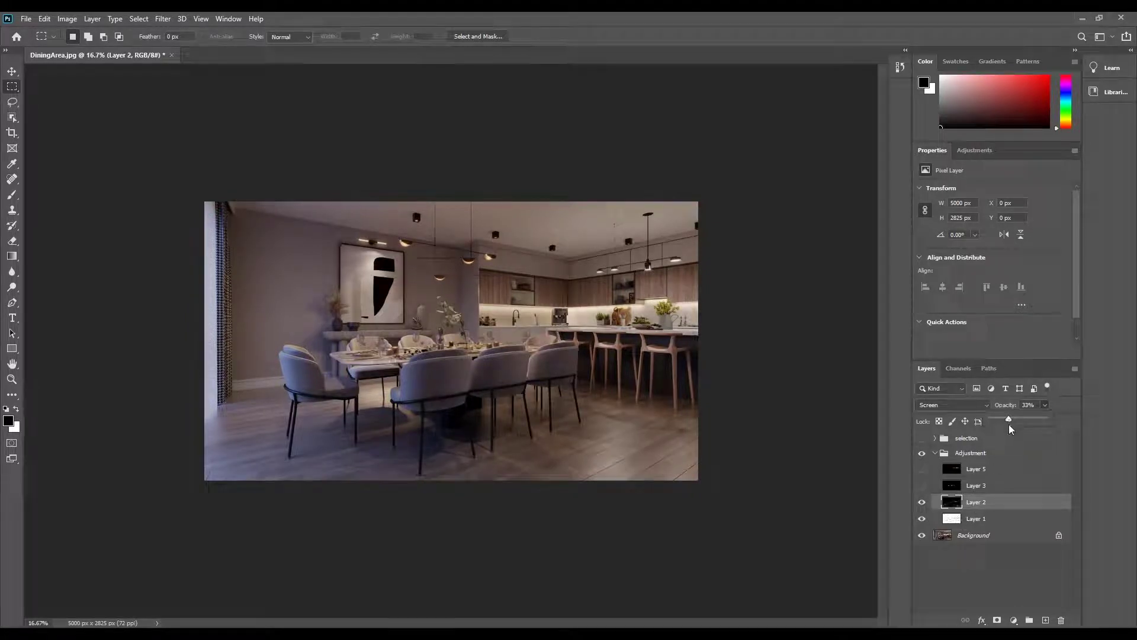
left_click(235, 302)
- Show Layer 3, blend it in Screen mode and reduce its opacity to about 16%
left_click(976, 485)
left_click(922, 485)
left_click(952, 405)
left_click(938, 431)
left_click(1044, 404)
left_click_drag(1045, 418, 1003, 420)
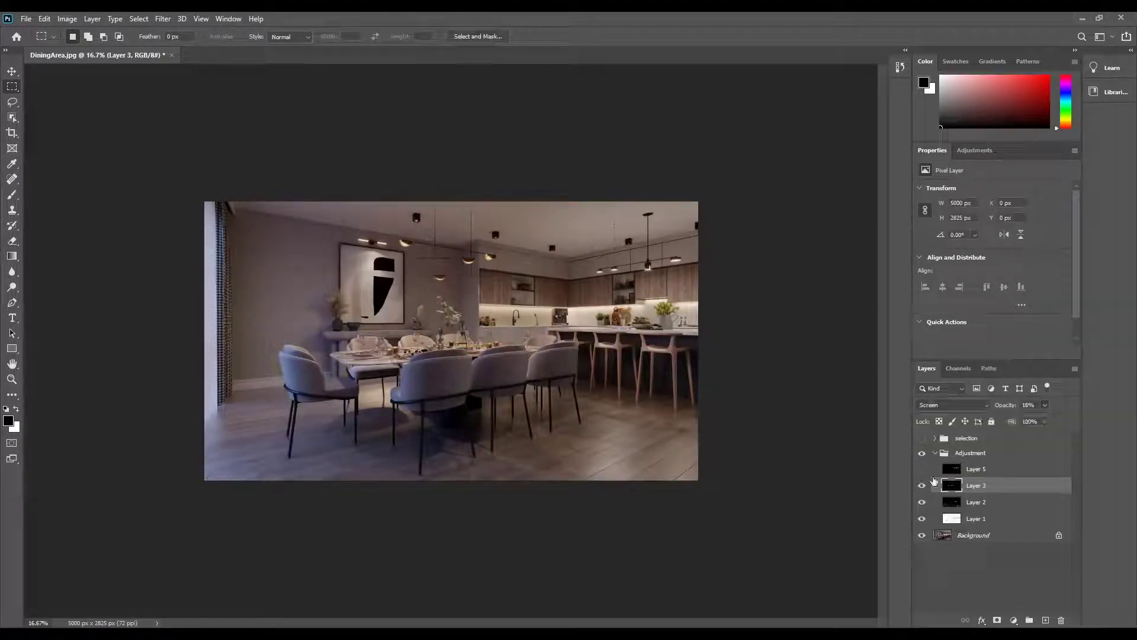
- Show Layer 5, blend it in Screen mode and reduce its opacity to 70%
left_click(921, 468)
left_click(952, 405)
left_click(946, 438)
left_click(972, 469)
left_click(952, 405)
left_click(947, 432)
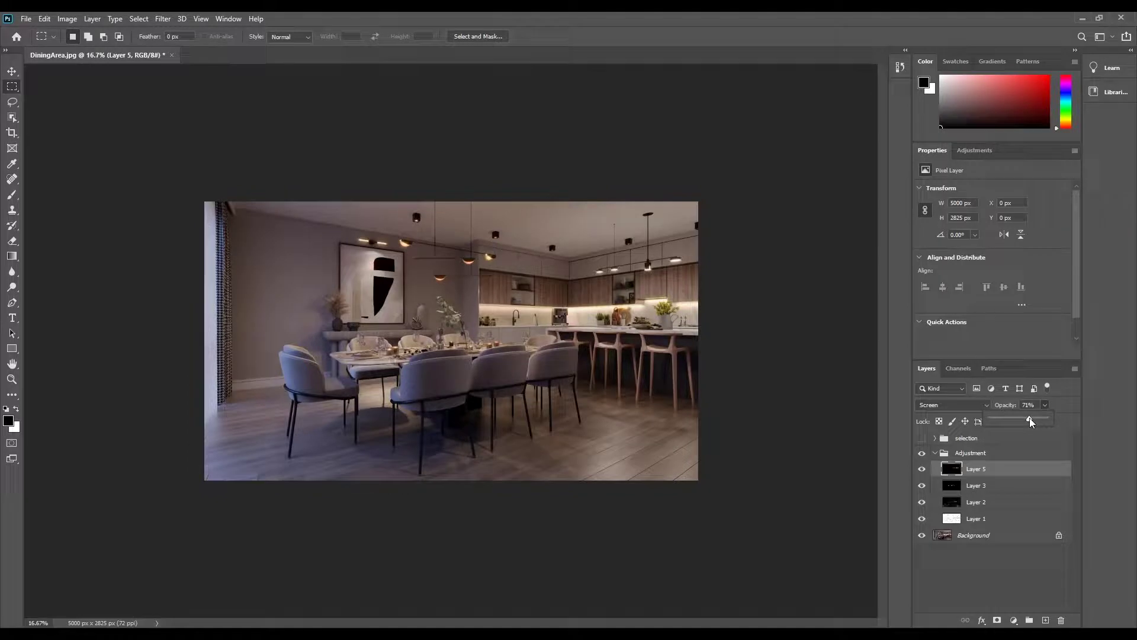
left_click_drag(1029, 421, 1031, 420)
- Duplicate Layers 5, 3, 2, 1 and the Background together and merge the copies into one layer
left_click(986, 538, "shift")
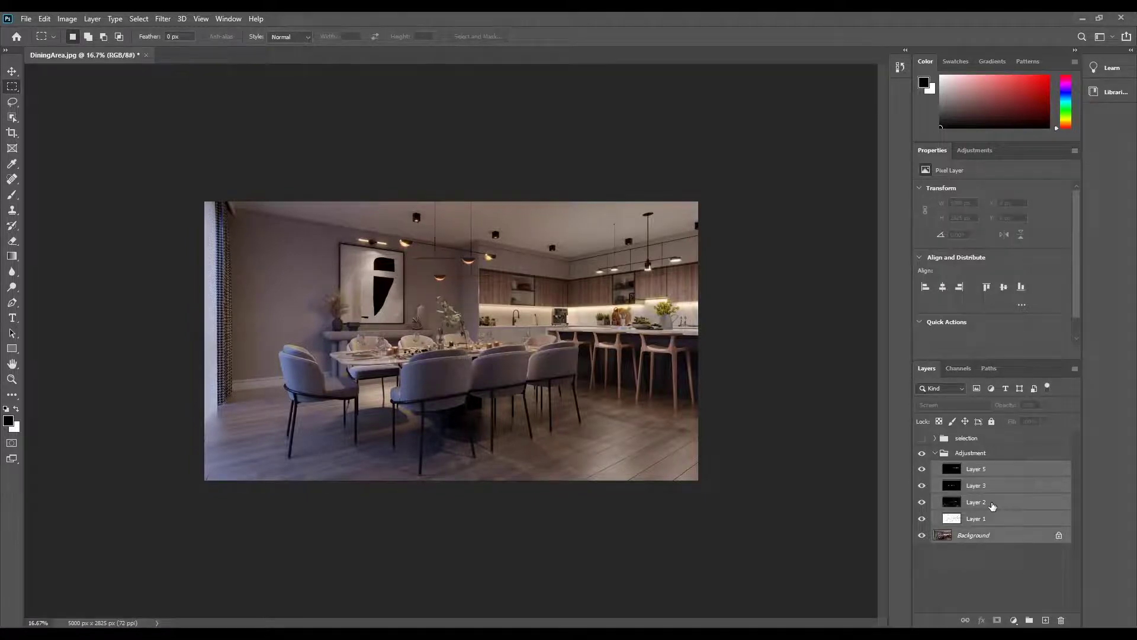
right_click(992, 508)
left_click(868, 190)
left_click(661, 186)
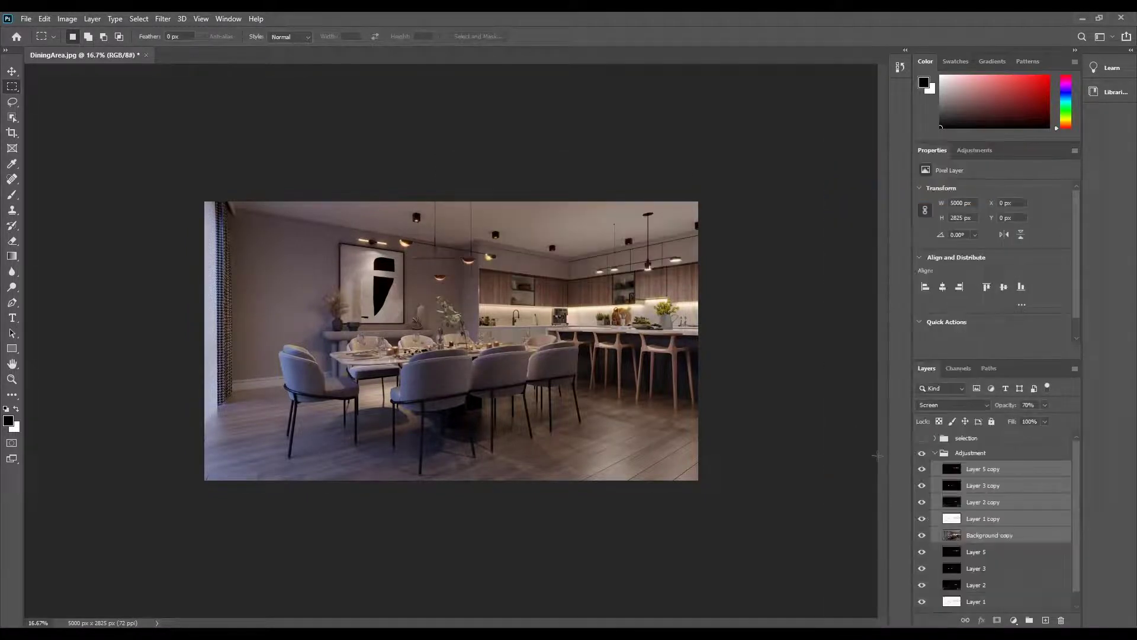
right_click(993, 502)
left_click(882, 479)
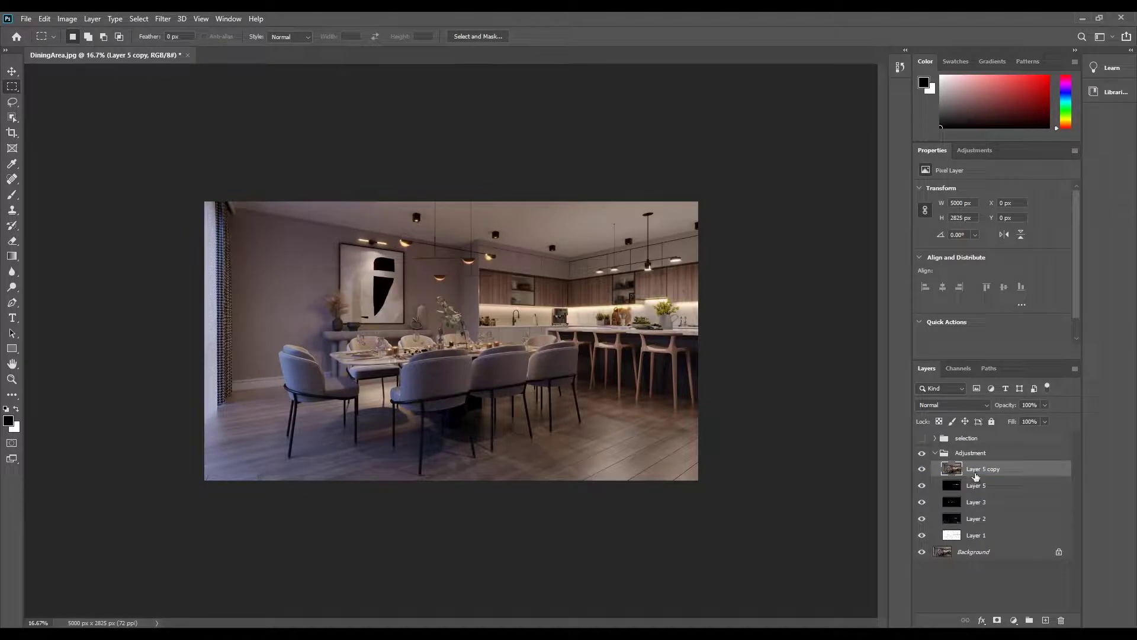
- Put the merged layer into its own group above Adjustment and name the group and the layer PostPro
left_click_drag(979, 474, 970, 449)
right_click(965, 455)
double_click(967, 453)
type("PostPro")
key("Return")
left_click(978, 472)
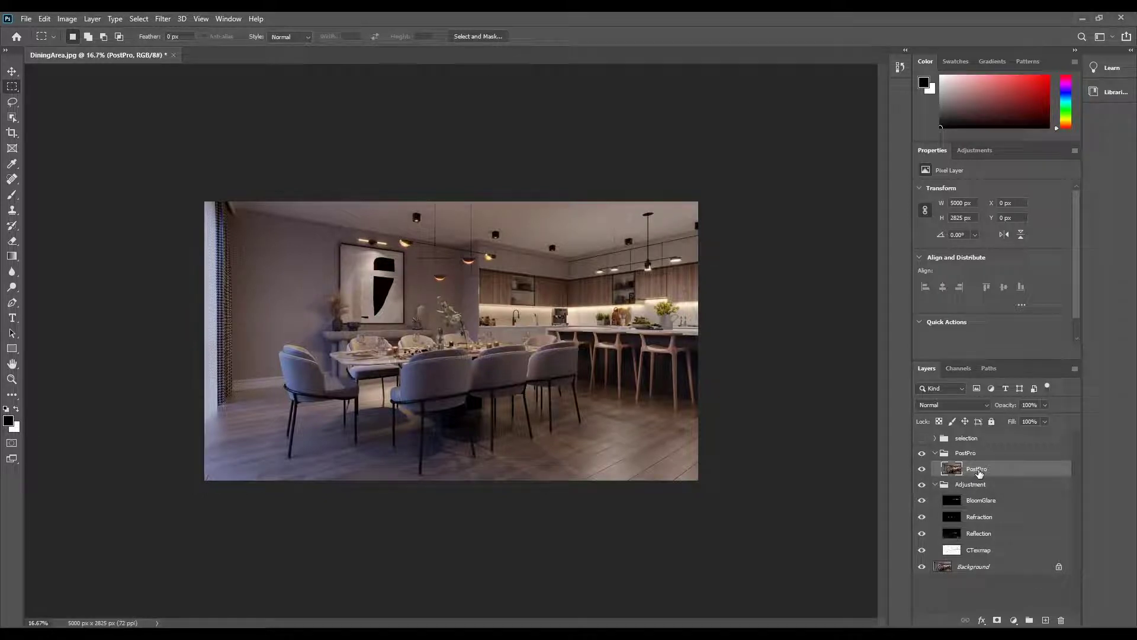
- Convert the PostPro layer to a Smart Object and open it in the Camera Raw filter
right_click(978, 471)
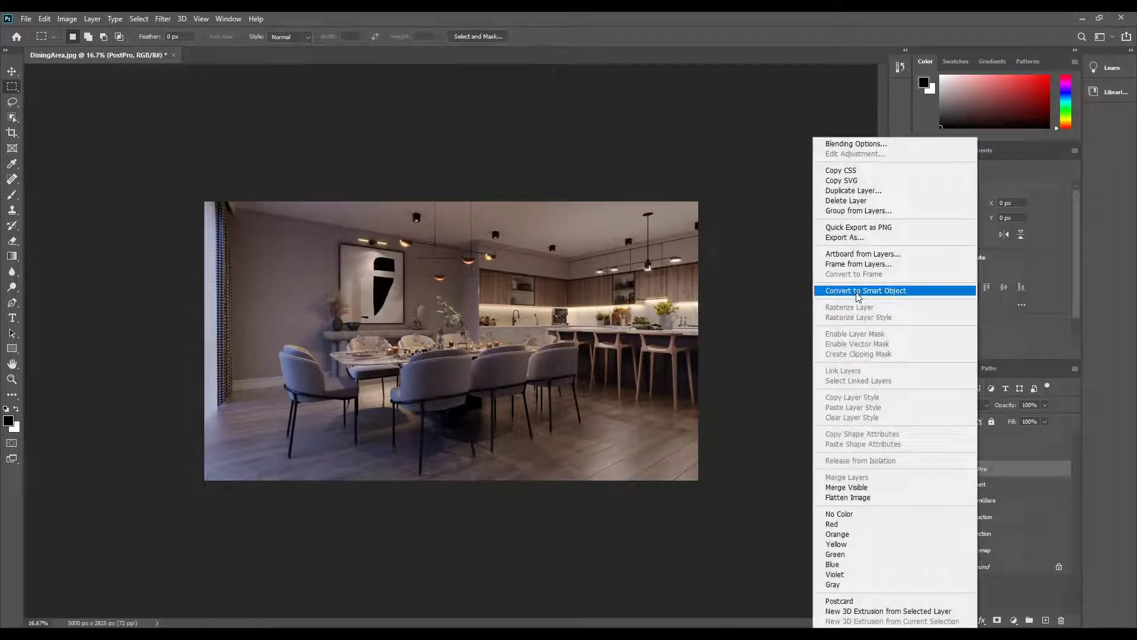
left_click(858, 293)
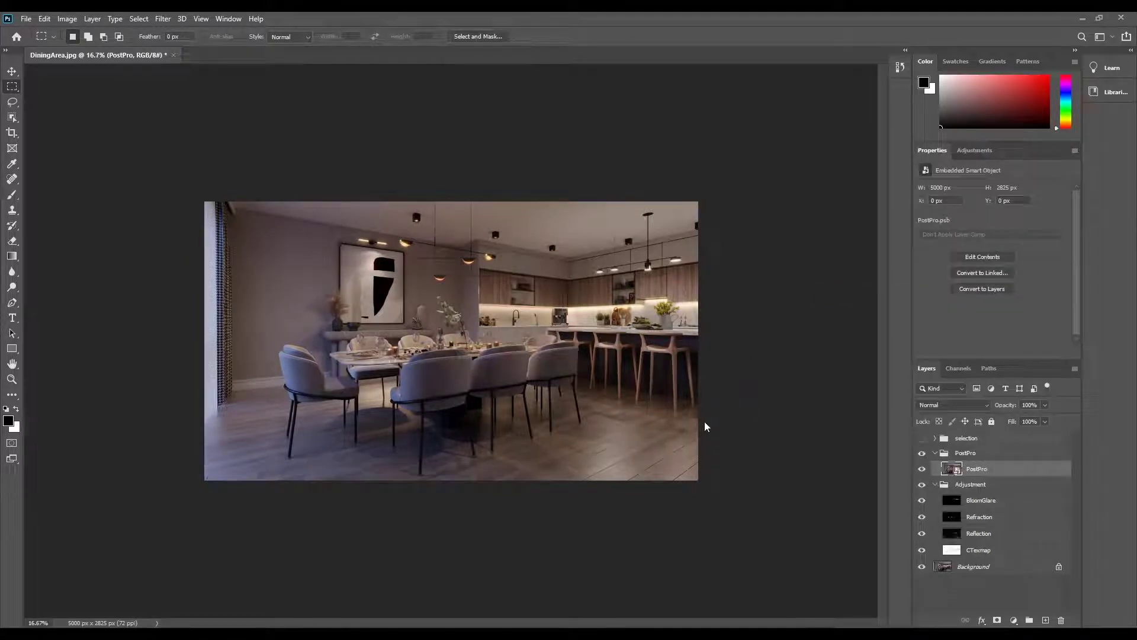
key("ctrl+plus")
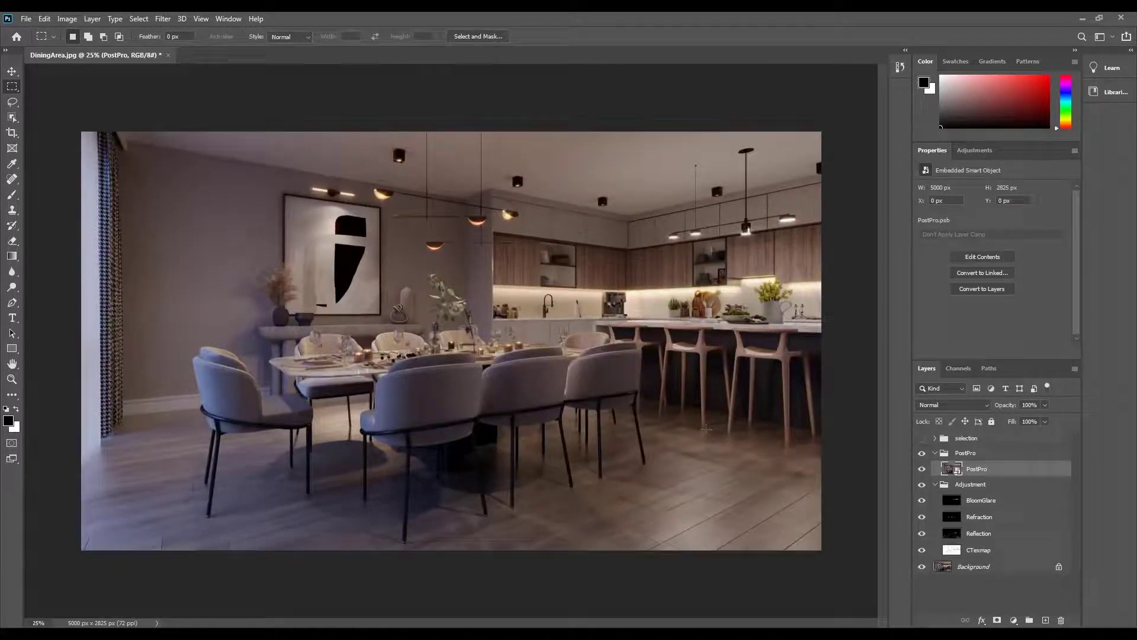
left_click(163, 18)
left_click(193, 93)
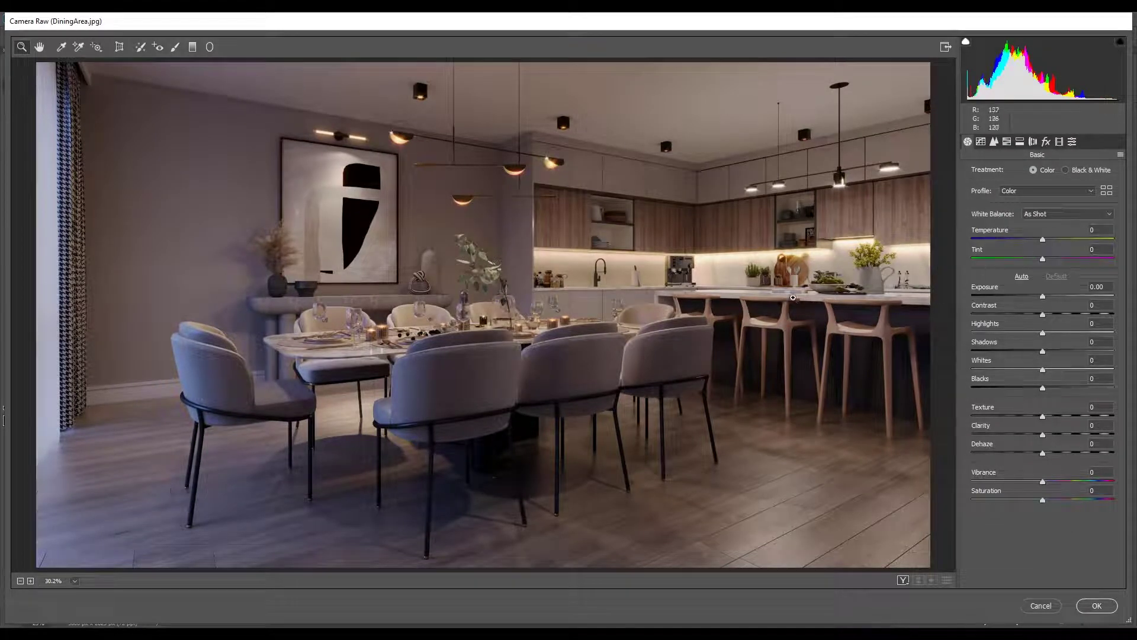
left_click(718, 278)
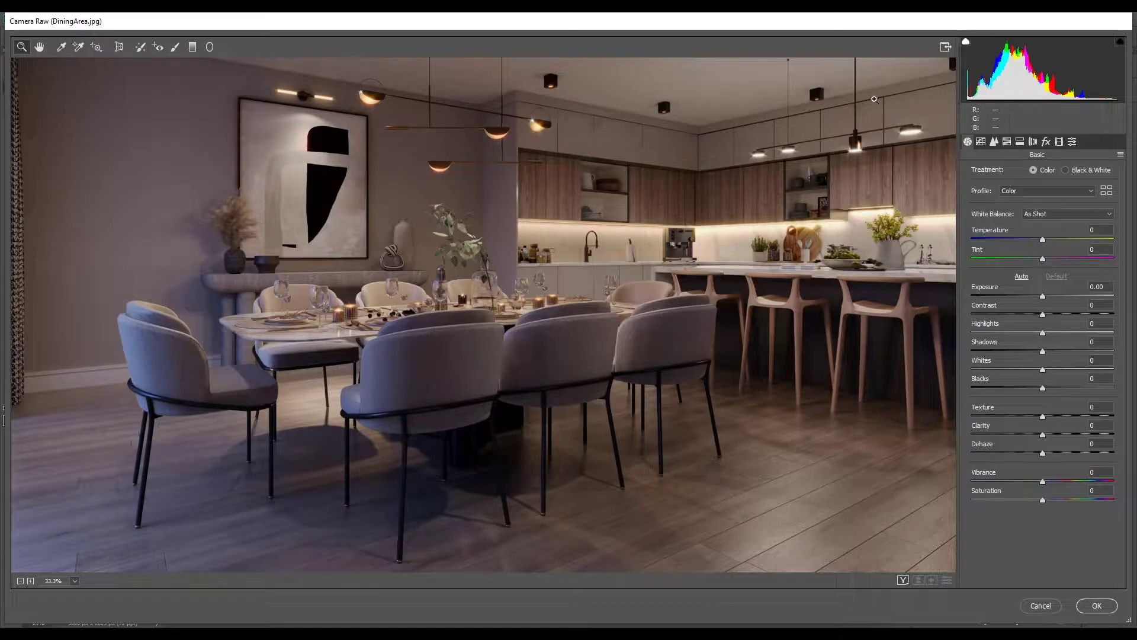
- Set the Camera Raw Temperature to +2 and Exposure to +0.15
left_click(1043, 241)
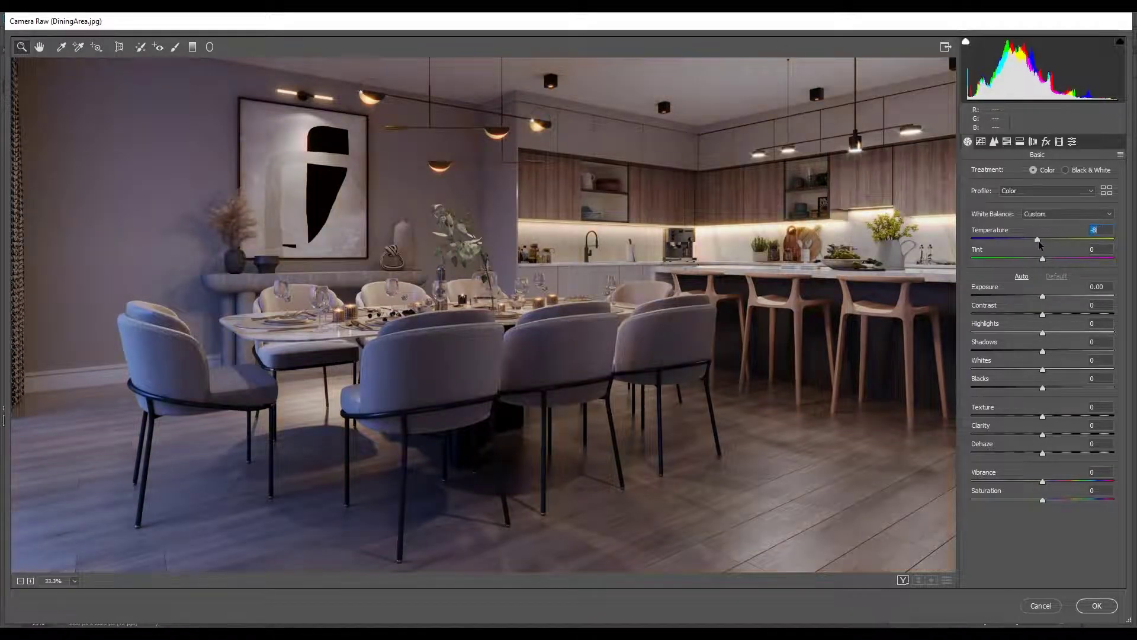
type("0")
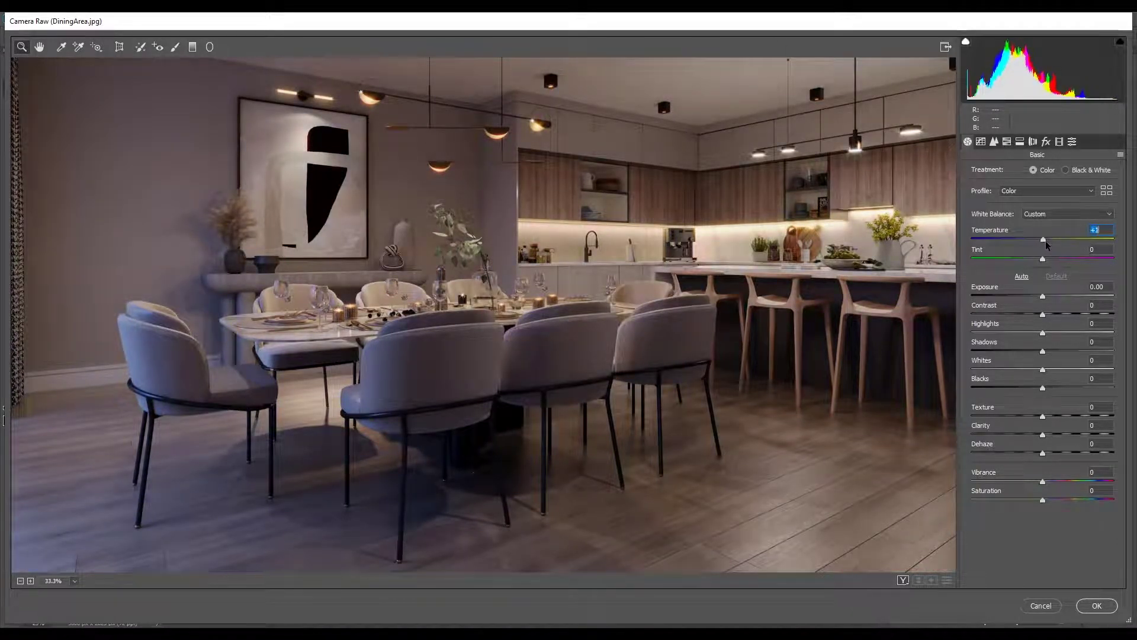
left_click_drag(1043, 240, 1045, 242)
left_click_drag(1045, 297, 1047, 300)
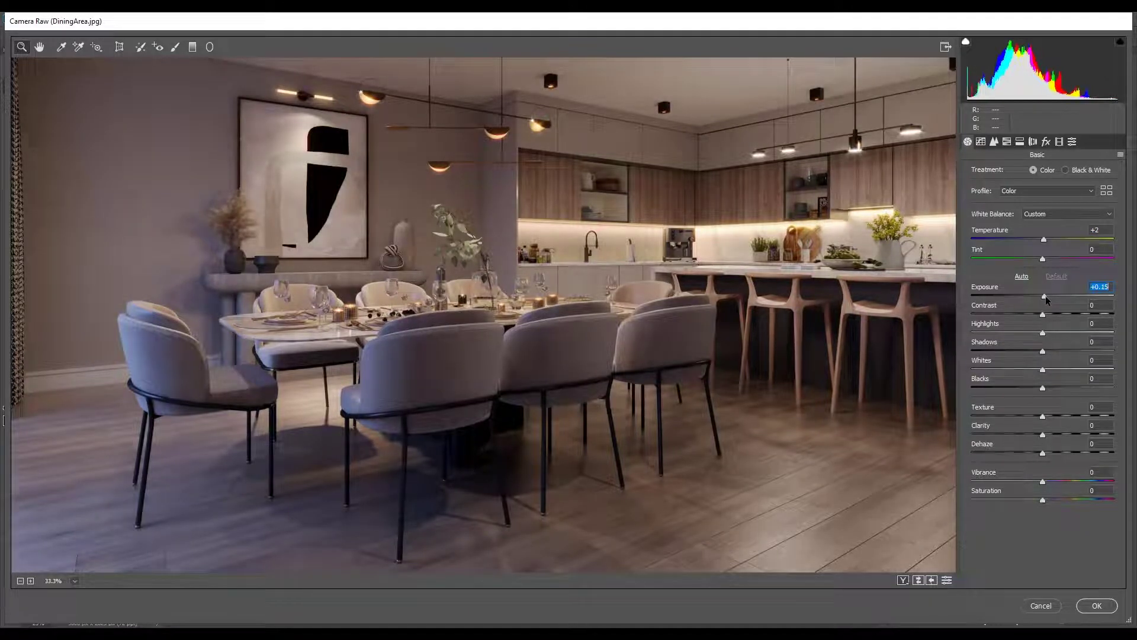
- Set Contrast to +14, Highlights to +27, Shadows to +13, Blacks to +7, Texture to +12, Clarity to +13 and Vibrance to +5
left_click_drag(1043, 315, 1048, 389)
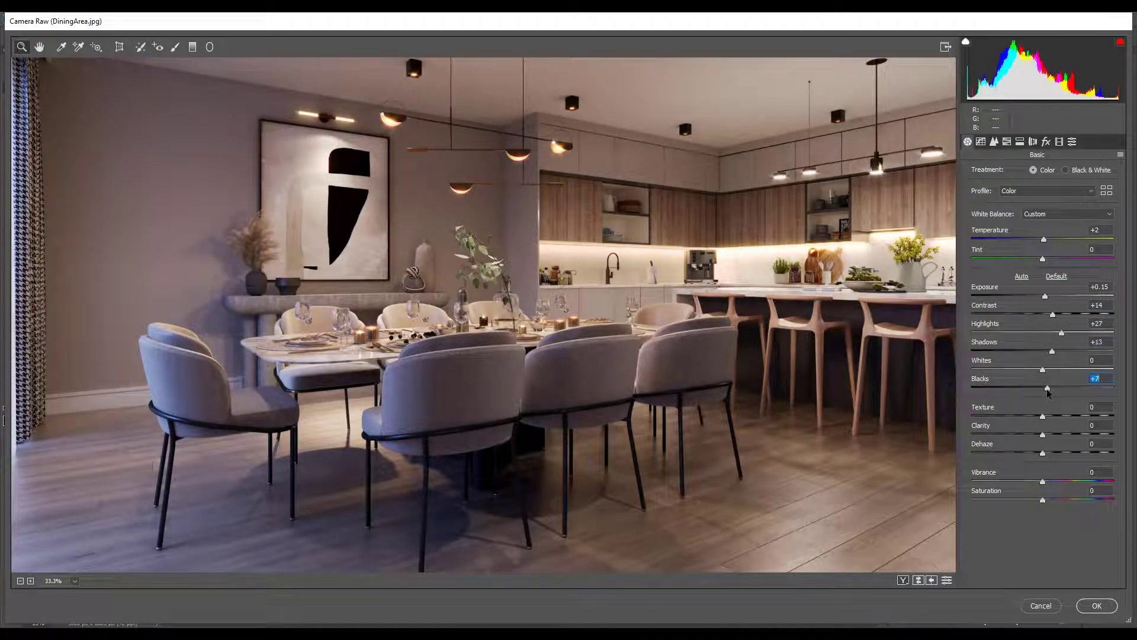
mouse_move(1045, 418)
left_mouse_down()
mouse_move(1060, 417)
mouse_move(1048, 418)
mouse_move(1054, 439)
left_mouse_up()
left_click_drag(1043, 481, 1047, 481)
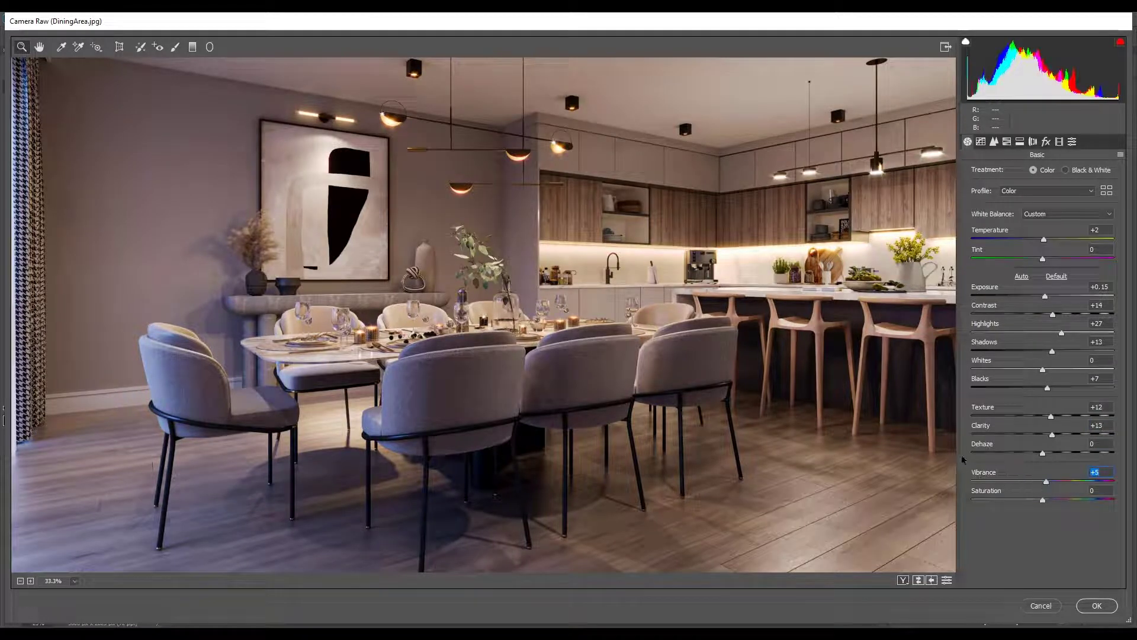
- Sharpen the image in the Camera Raw detail settings with an amount of 28
left_click(981, 142)
left_click(994, 143)
left_click_drag(972, 191, 996, 193)
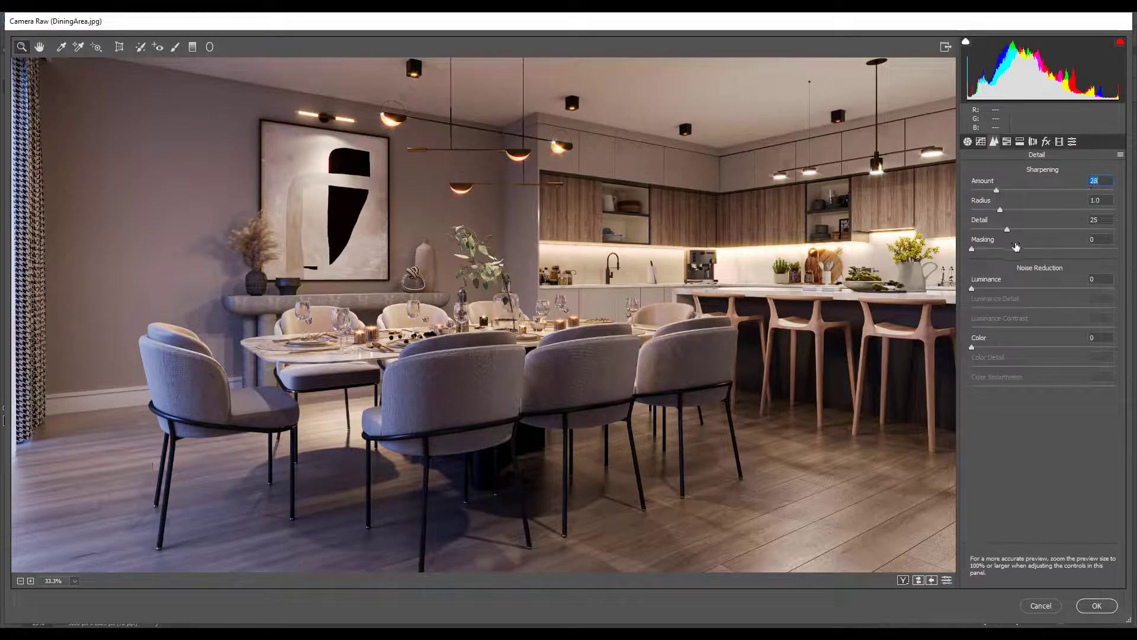
- Shift the HSL hues to +24 for Blues, -13 for Purples and +14 for Greens
left_click(1008, 144)
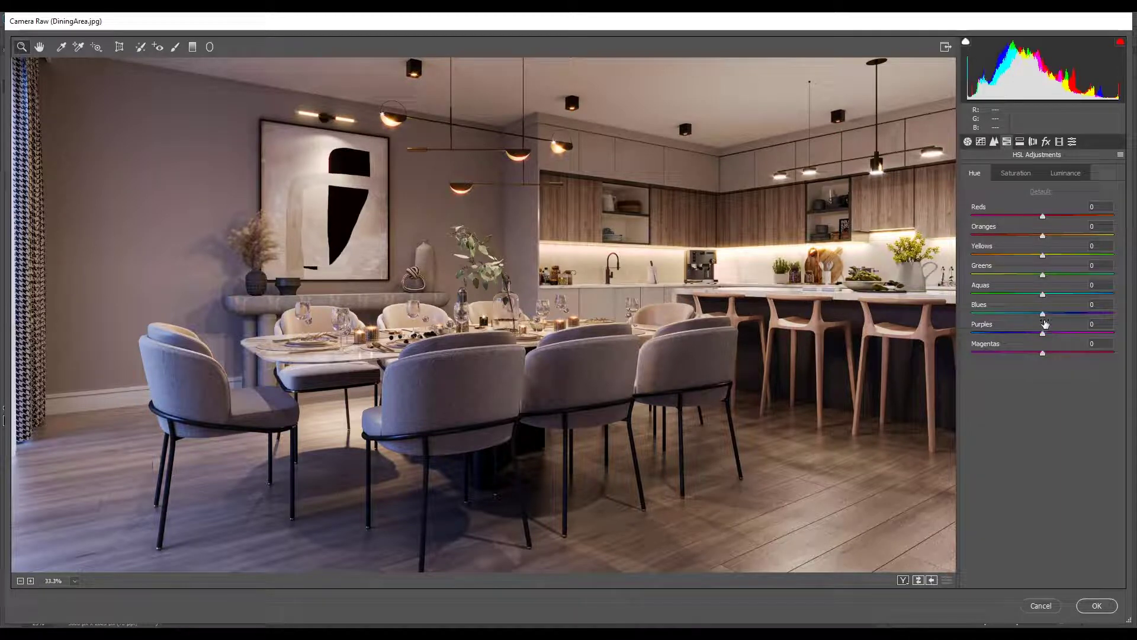
left_click_drag(1042, 313, 1033, 336)
left_click_drag(1044, 276, 1053, 277)
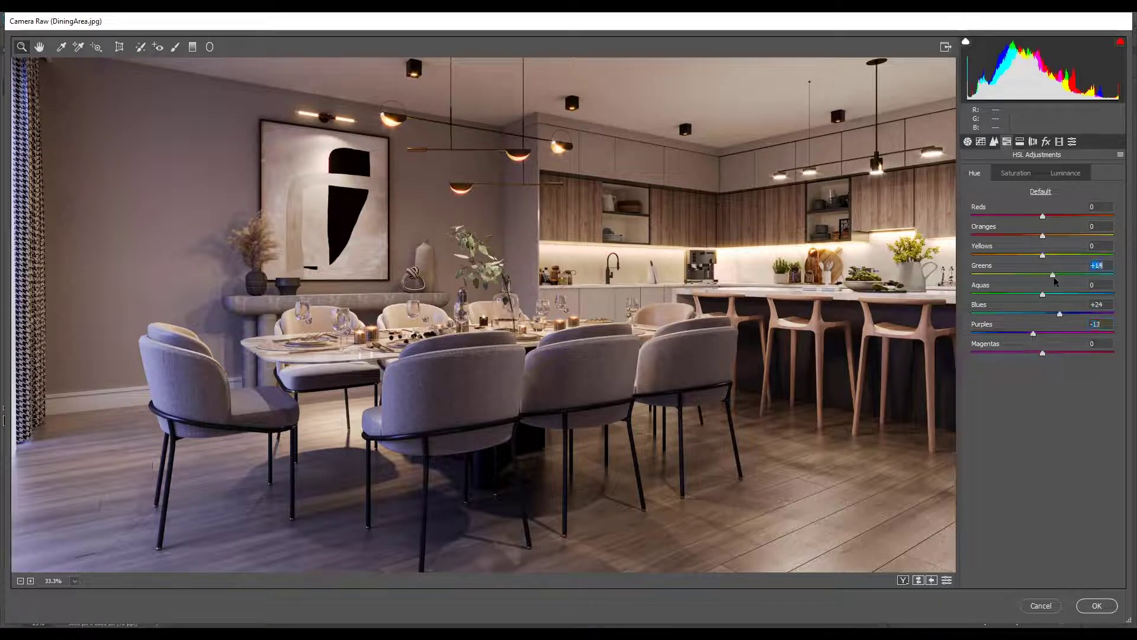
- Add a post-crop vignette with amount -43 and midpoint 61, and apply the filter with Exposure raised to +0.50
left_click(1046, 142)
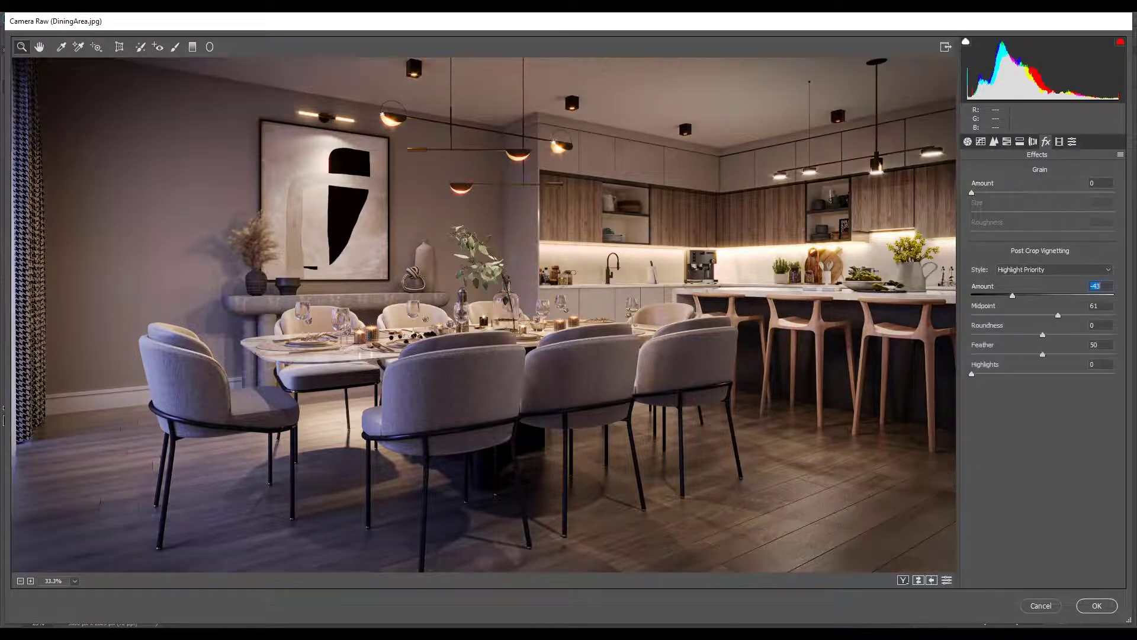
left_click(967, 141)
left_click_drag(1042, 296, 1050, 297)
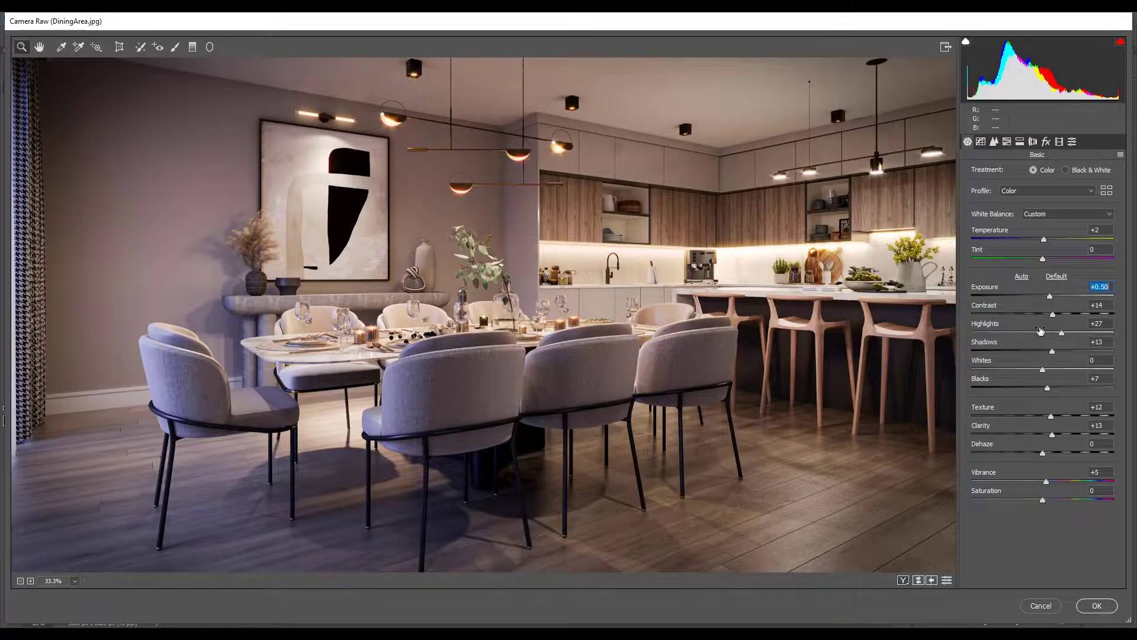
left_click(1098, 606)
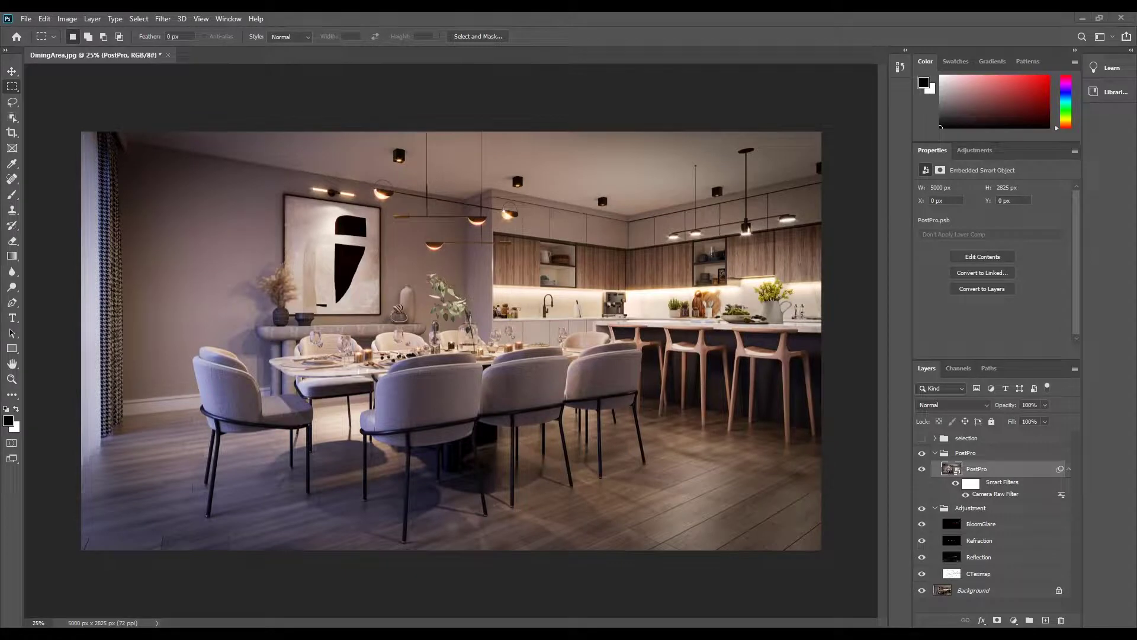
- Reopen the PostPro layer's Camera Raw filter and brush the curtain-side wall with Exposure +0.45 and Temperature -29, applying the result
double_click(993, 495)
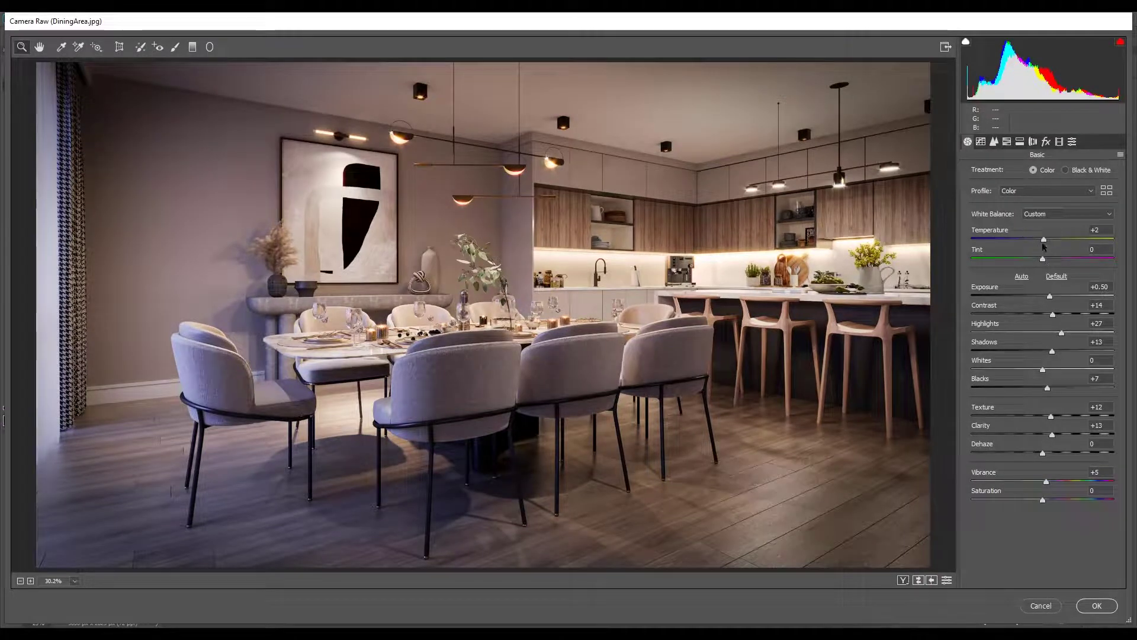
key("k")
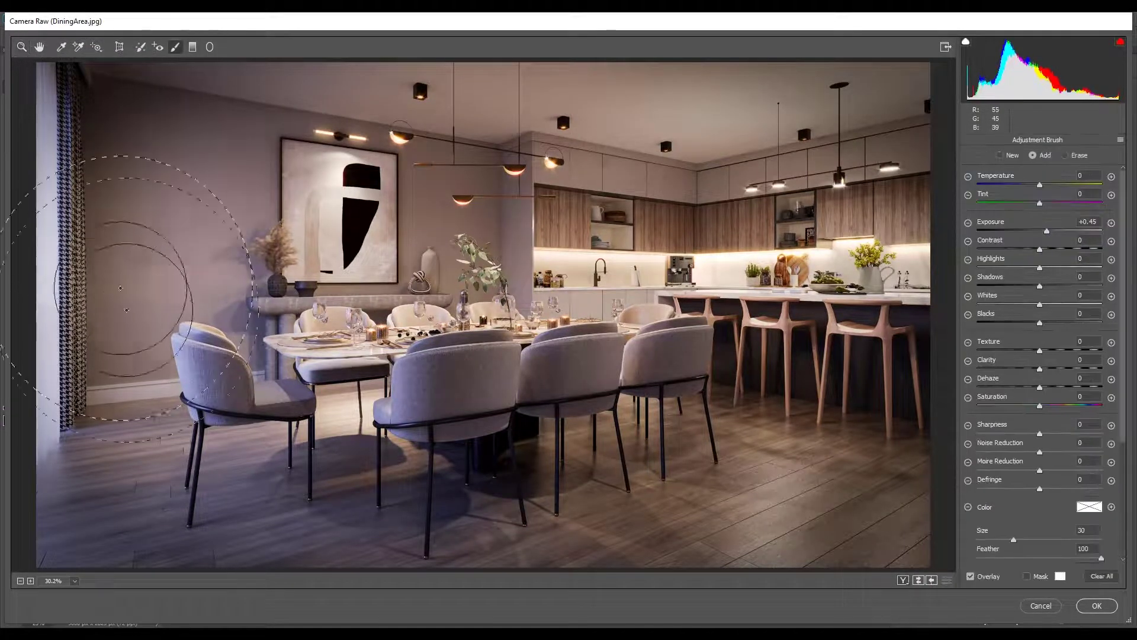
left_click(1018, 184)
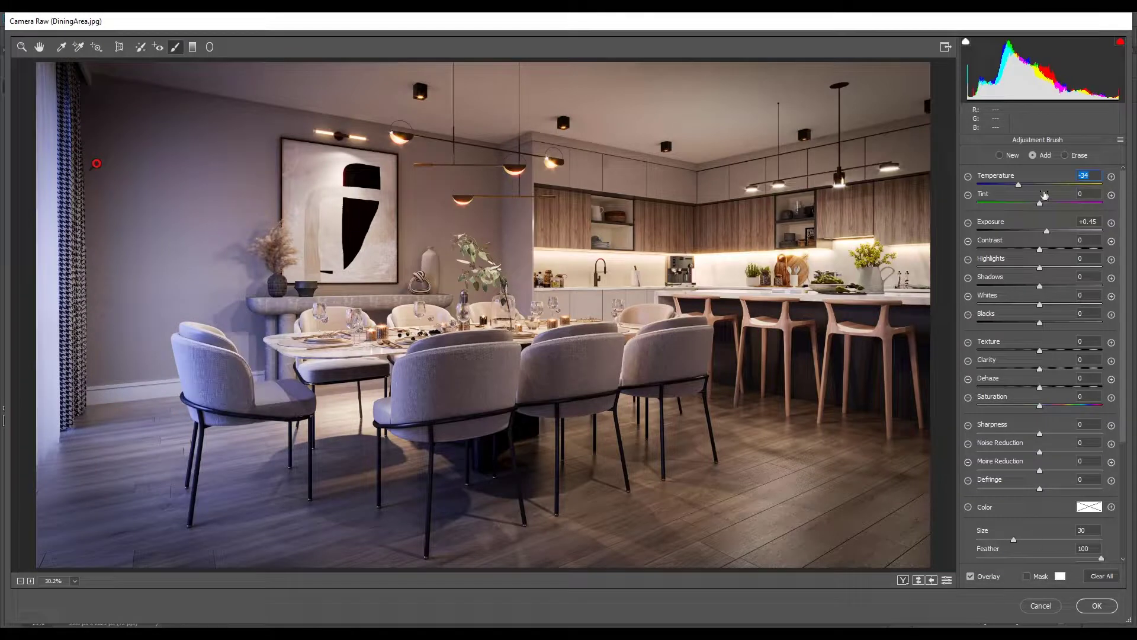
left_click_drag(1018, 185, 1022, 186)
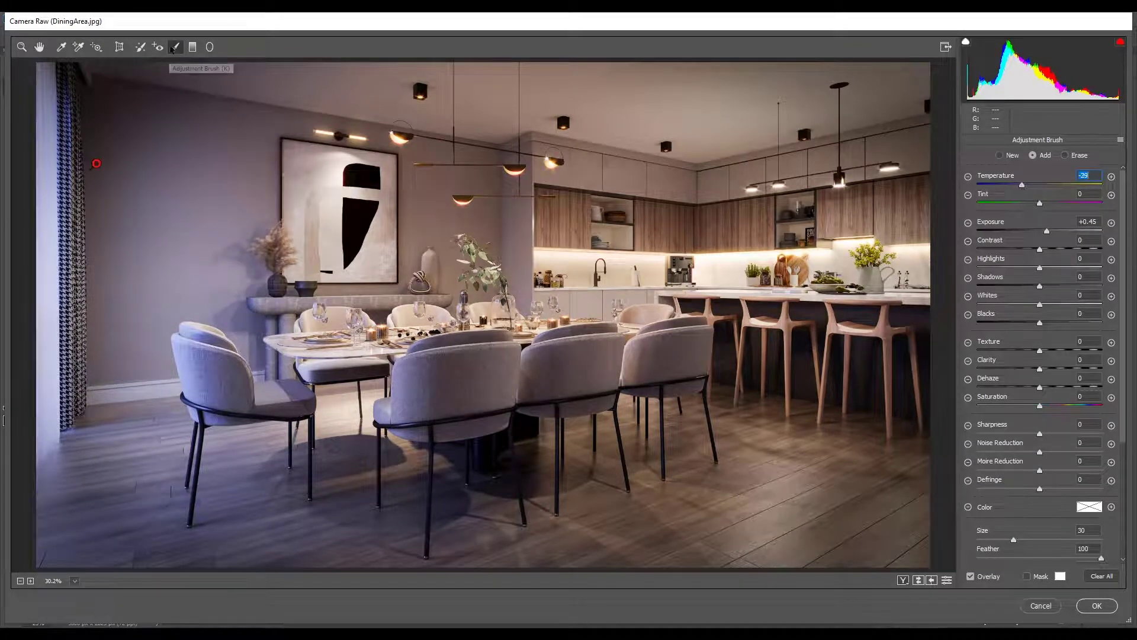
left_click(1096, 605)
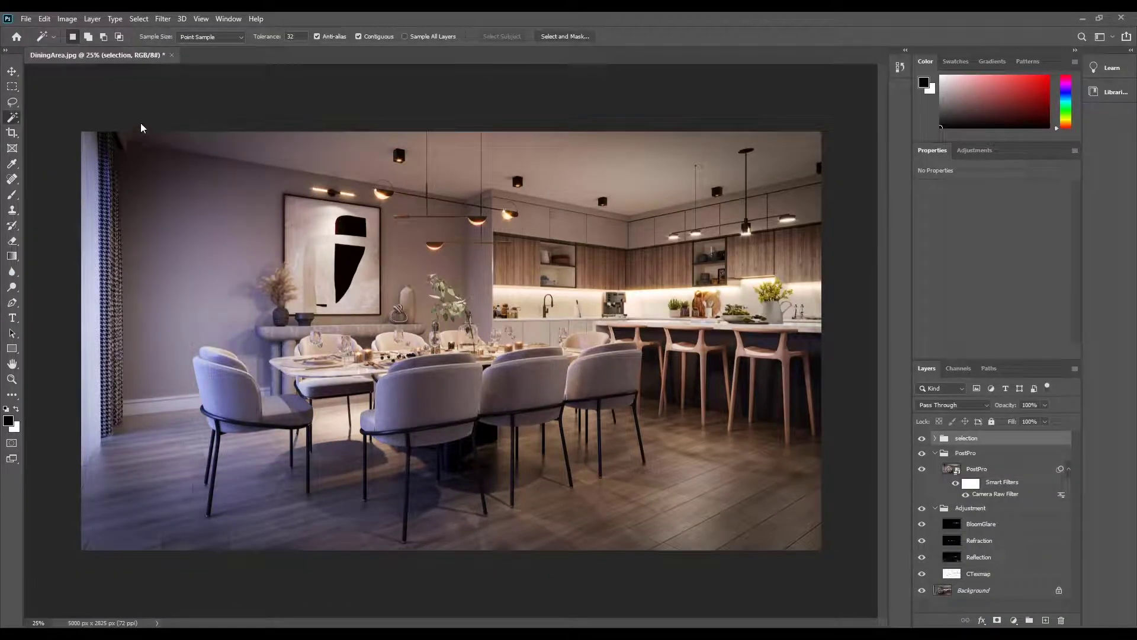
- Save the layered document on the computer as a Photoshop file named DiningArea in a new PostProduction folder inside InteriorSuite
left_click(28, 20)
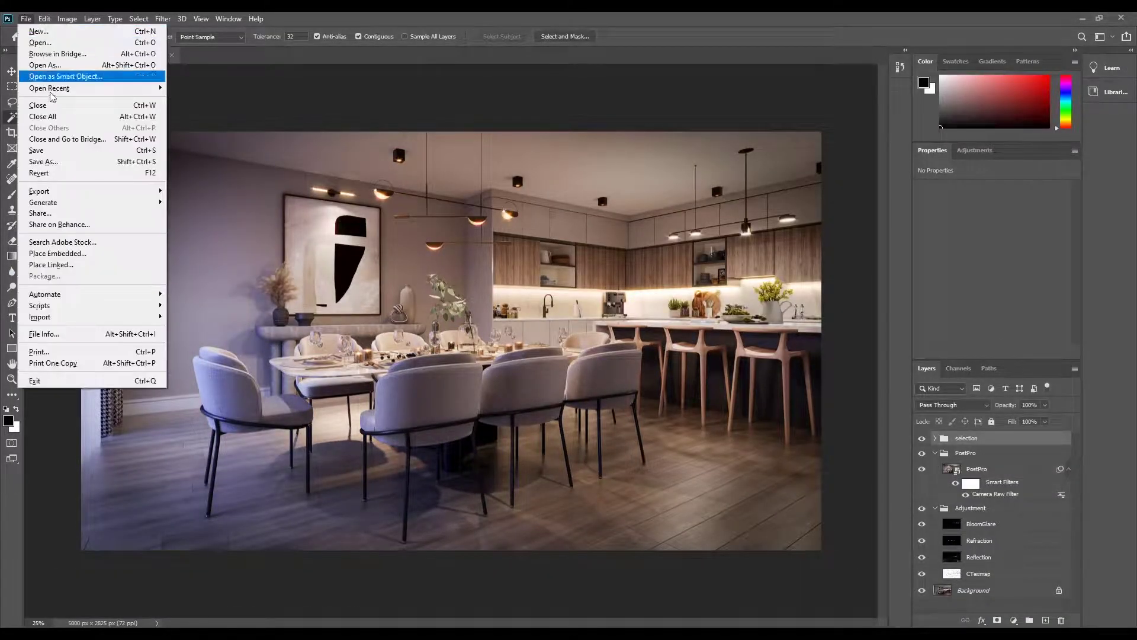
left_click(43, 162)
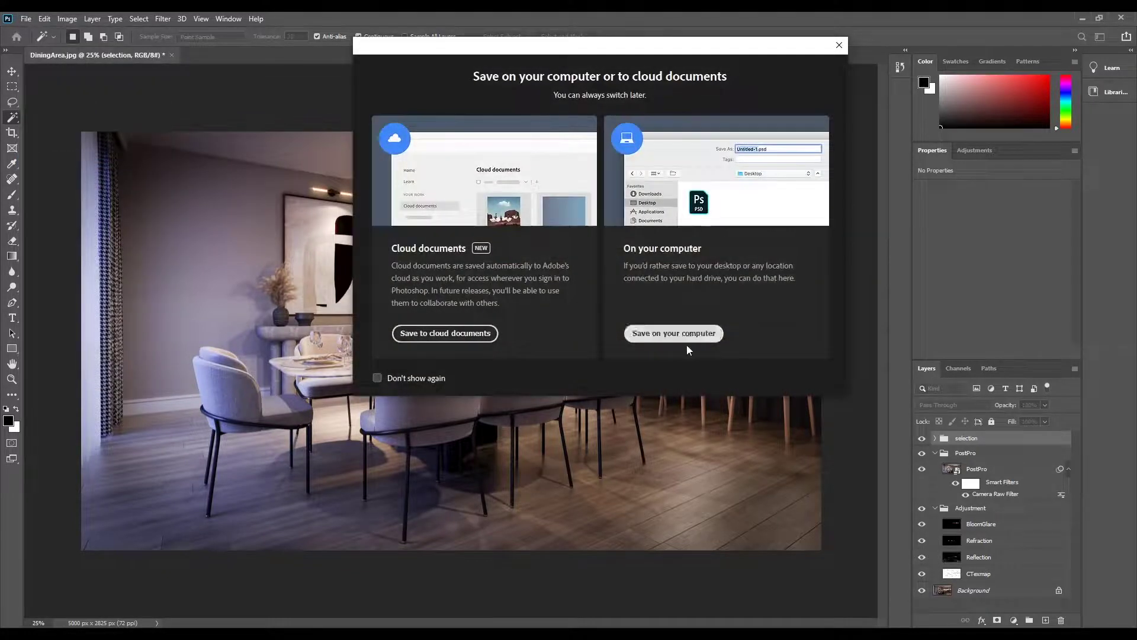
left_click(674, 334)
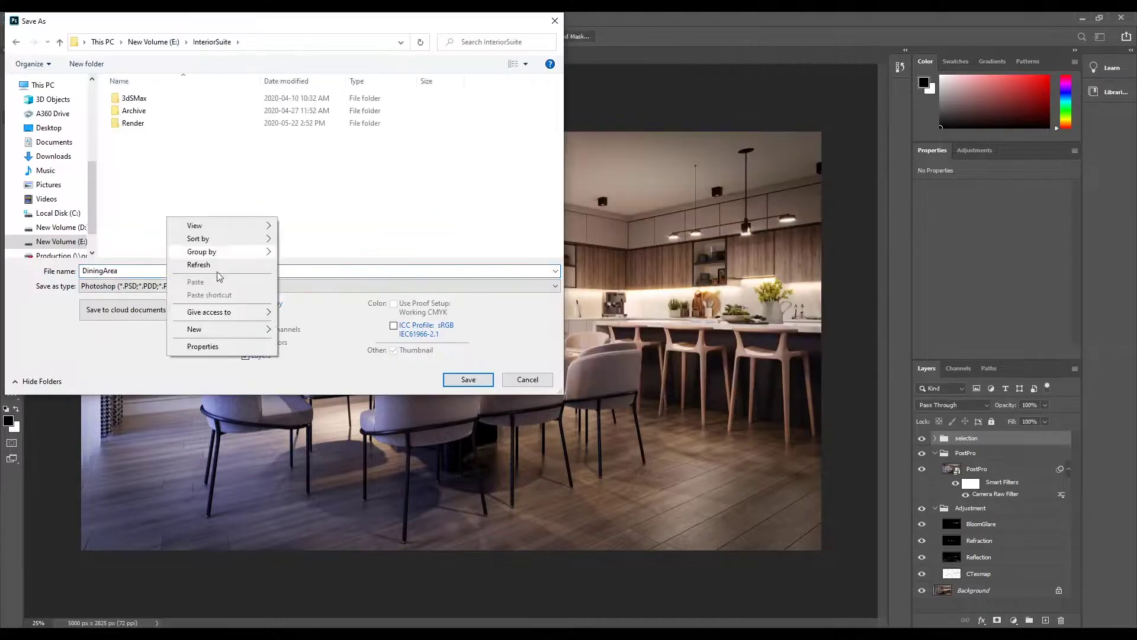
double_click(148, 123)
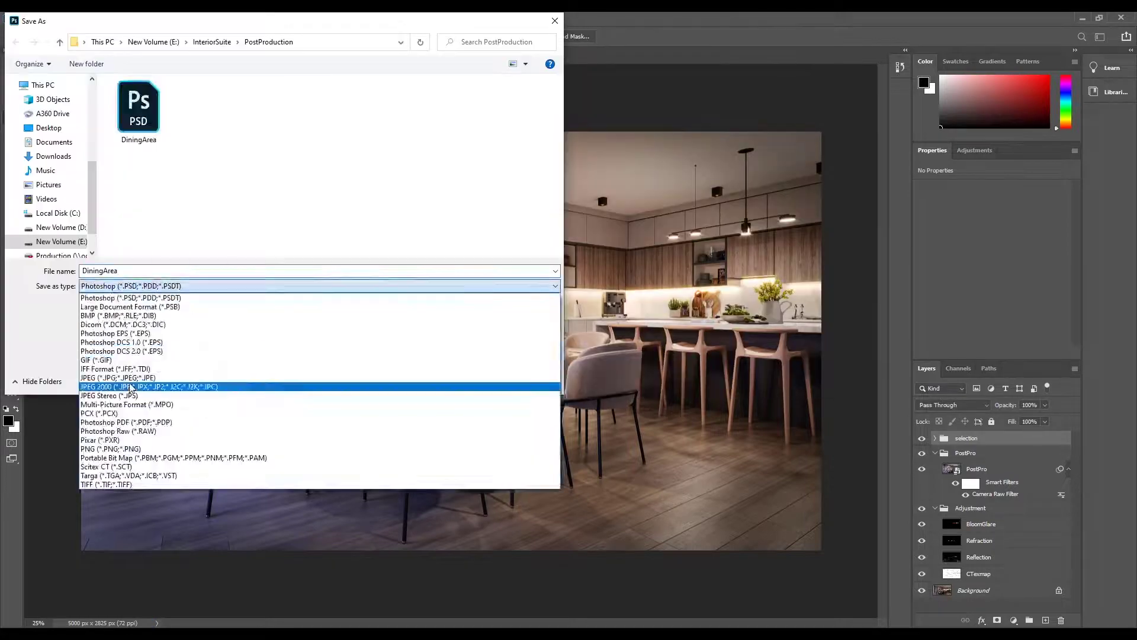